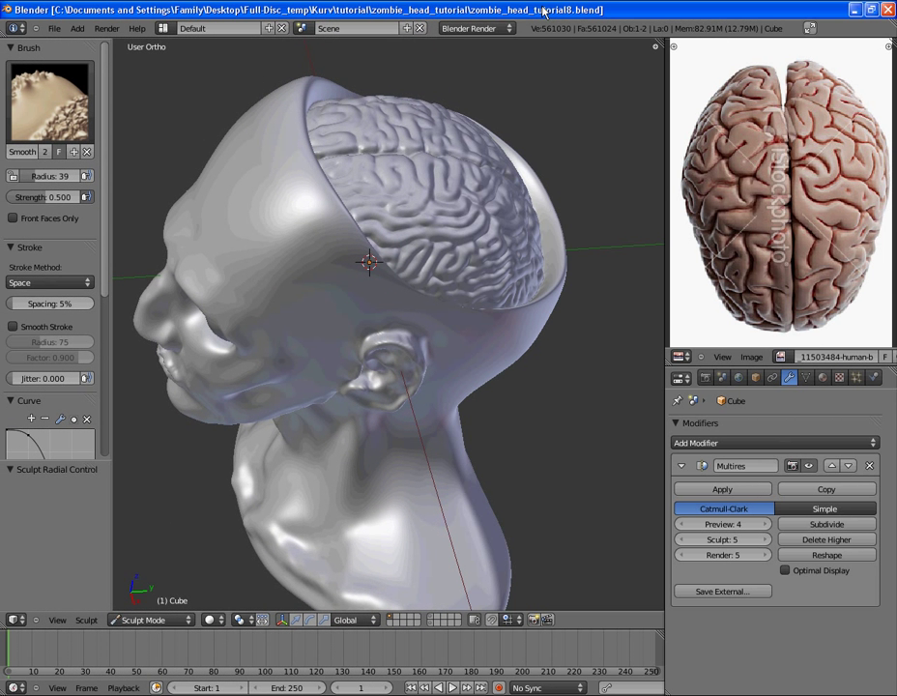
- Examine the sculpted brain folds, the central groove and the skull rim around them from several angles
middle_drag(463, 339, 406, 522)
scroll(475, 513, up, 3)
middle_drag(278, 281, 235, 411)
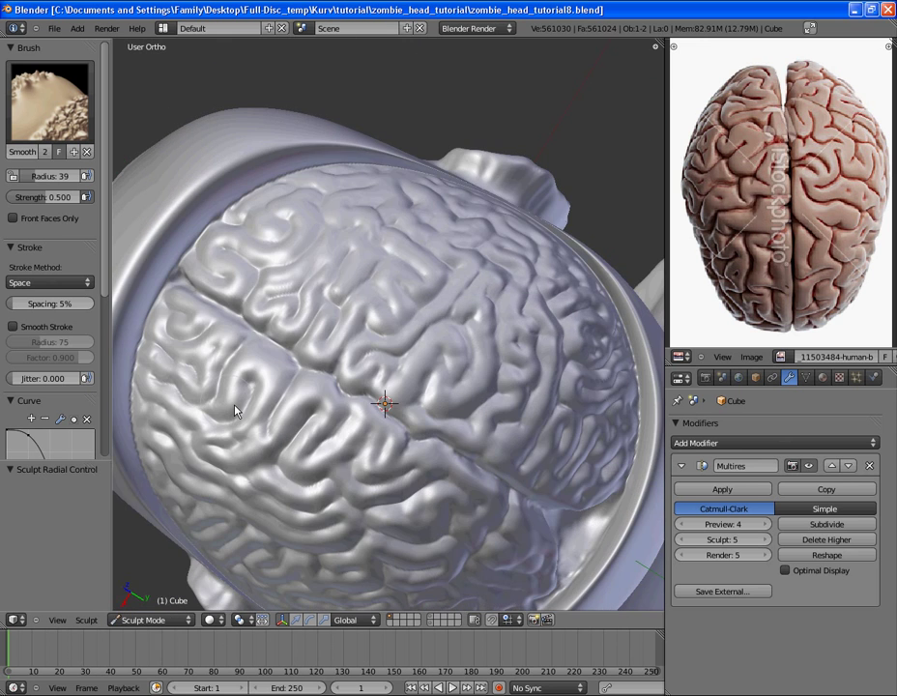
middle_drag(450, 463, 487, 292)
scroll(350, 297, up, 3)
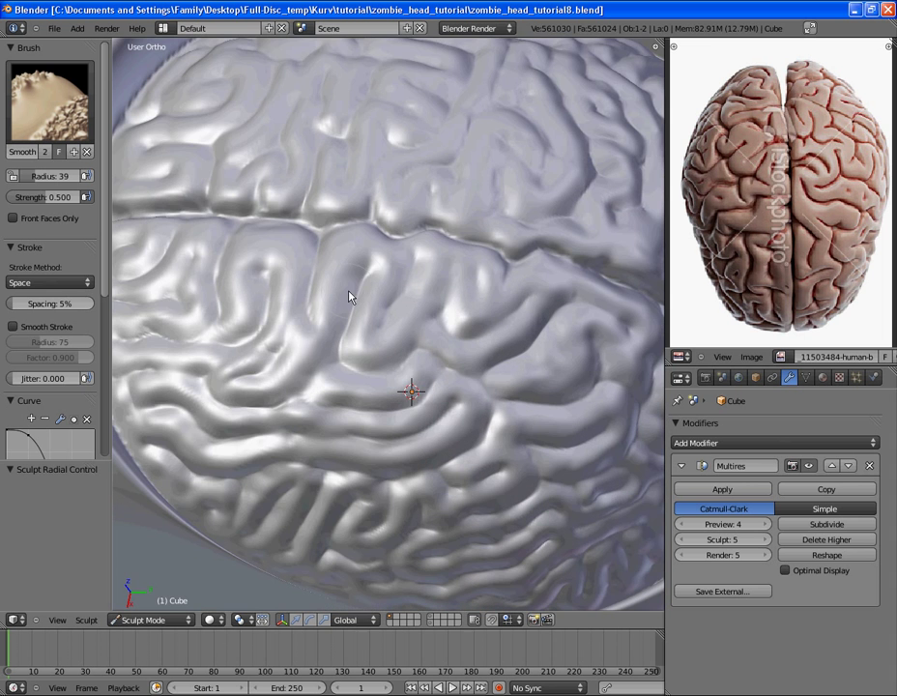
scroll(334, 342, down, 3)
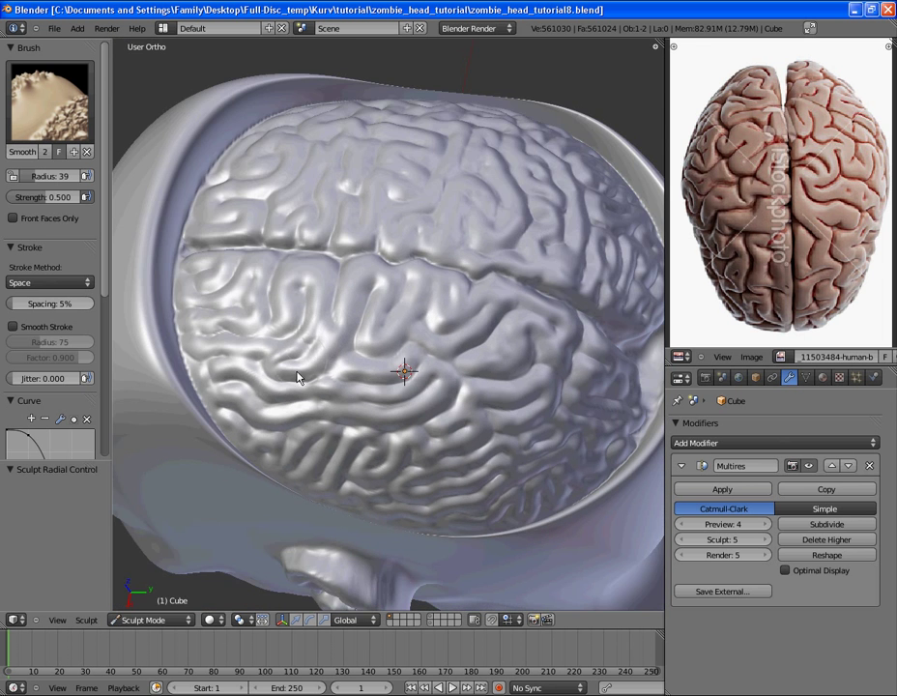
middle_drag(301, 376, 296, 352)
scroll(423, 299, up, 4)
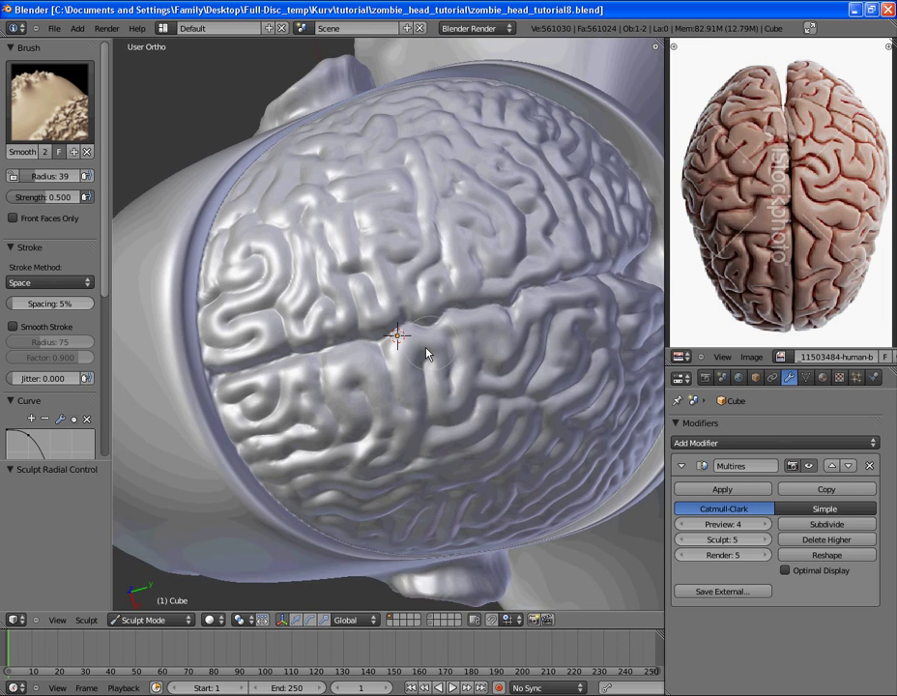
scroll(468, 449, down, 3)
middle_drag(421, 415, 346, 373)
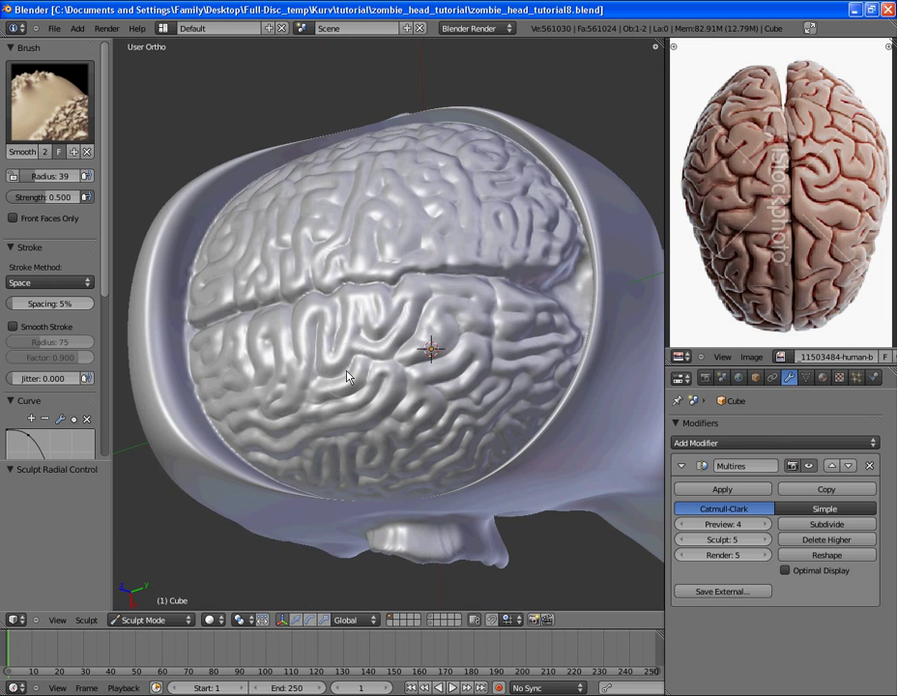
shift+middle_drag(482, 292, 401, 320)
scroll(340, 349, up, 2)
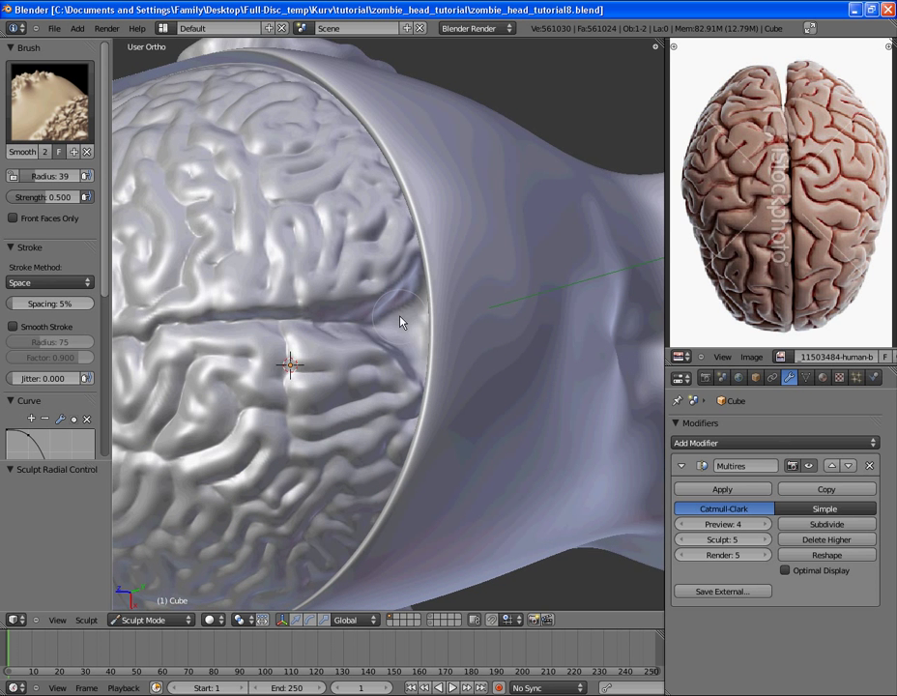
scroll(397, 321, down, 1)
scroll(334, 315, down, 4)
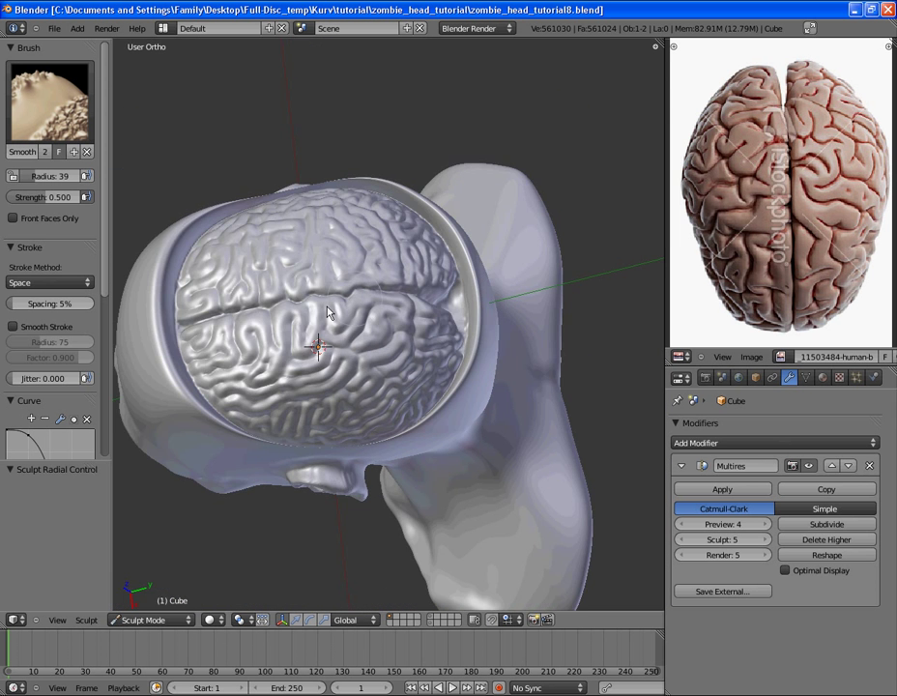
middle_drag(334, 312, 486, 309)
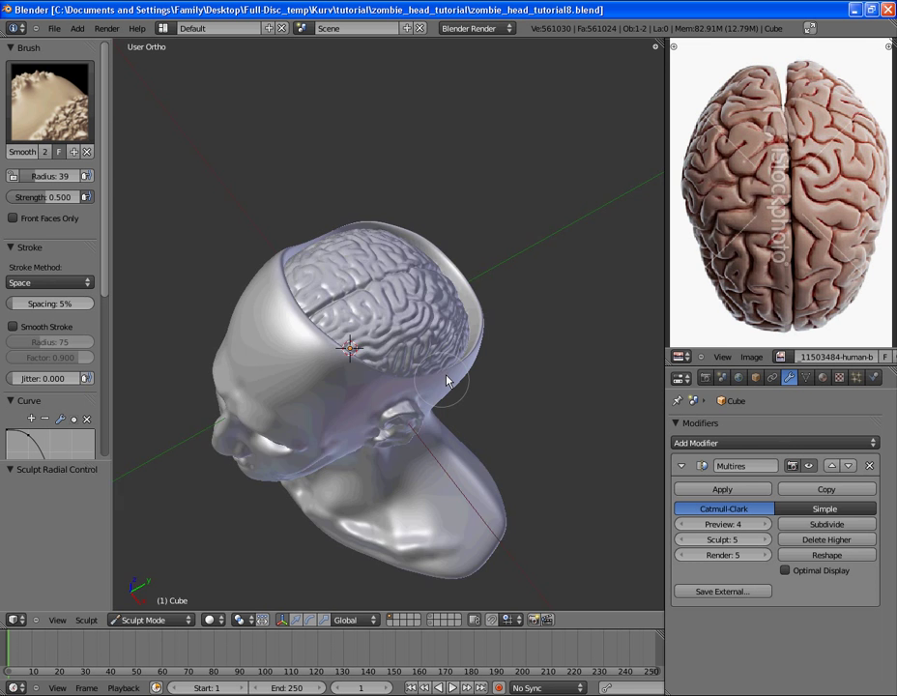
- Choose the SculptDraw brush for the face and reduce its radius to 12
middle_drag(446, 376, 278, 336)
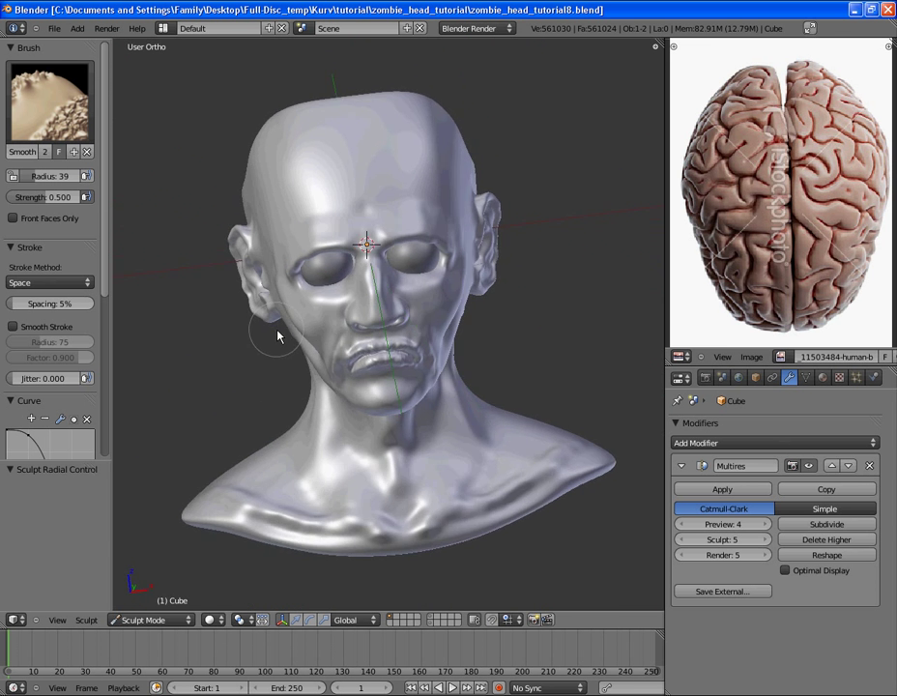
scroll(310, 320, up, 4)
scroll(310, 280, up, 5)
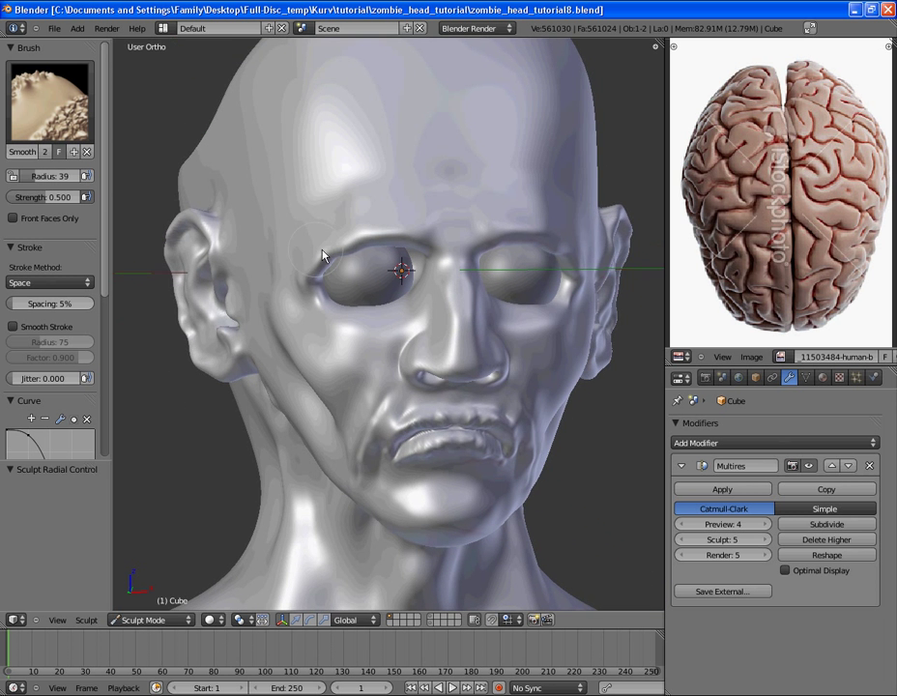
scroll(317, 306, down, 1)
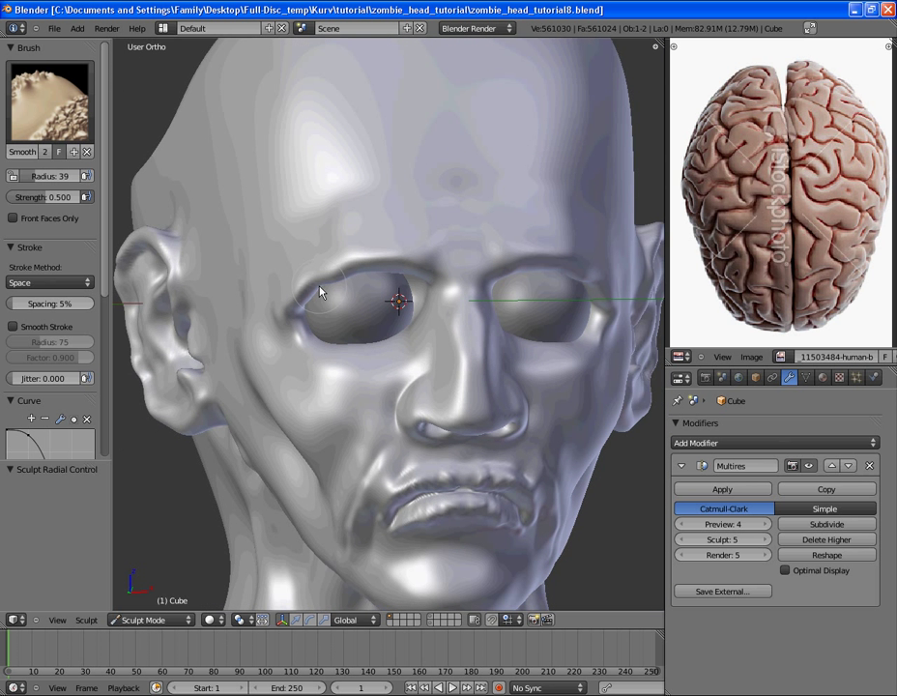
click(48, 97)
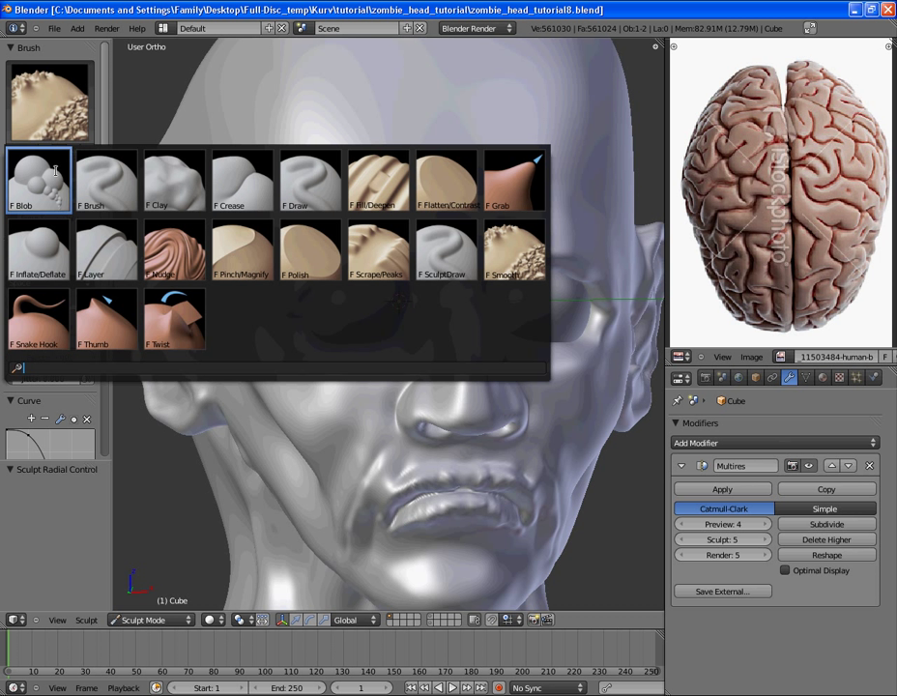
click(447, 250)
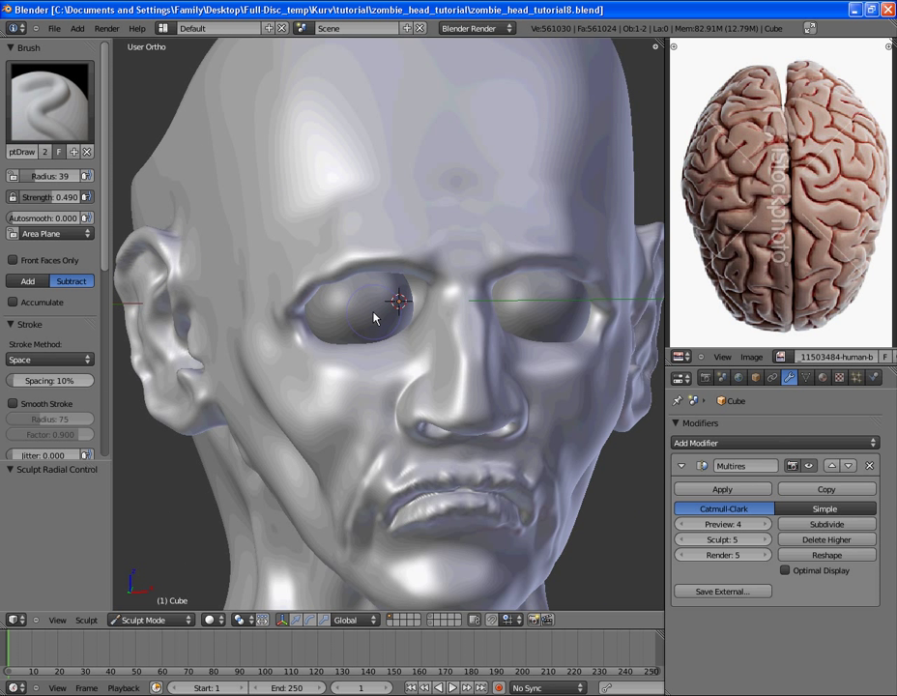
scroll(381, 311, up, 1)
click(330, 288)
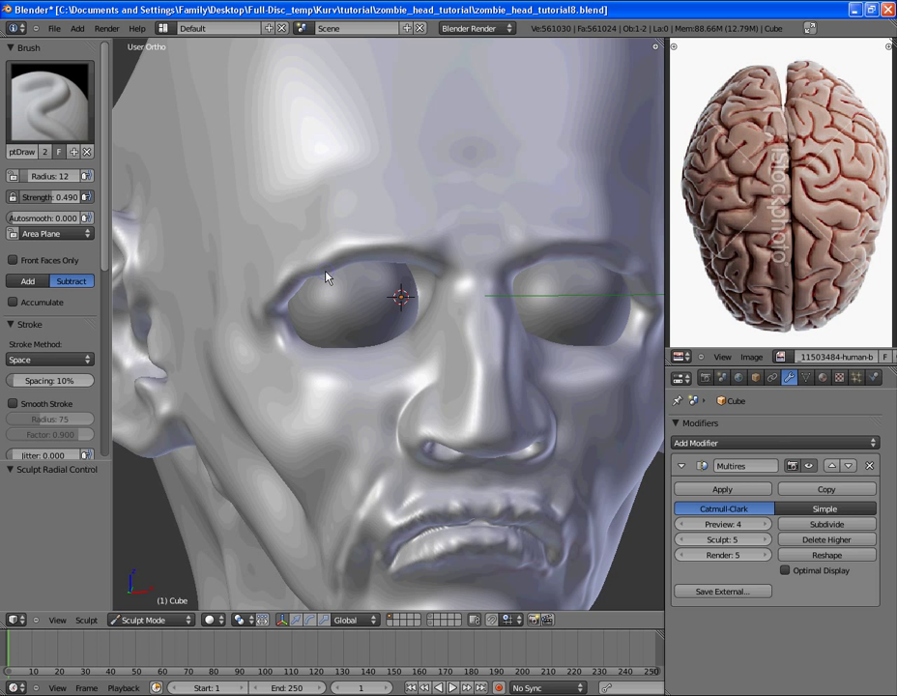
- Lower the Multires sculpt level to 4 and carve thin cracks above and below the outer corner of the character's right eye
middle_drag(320, 277, 329, 310)
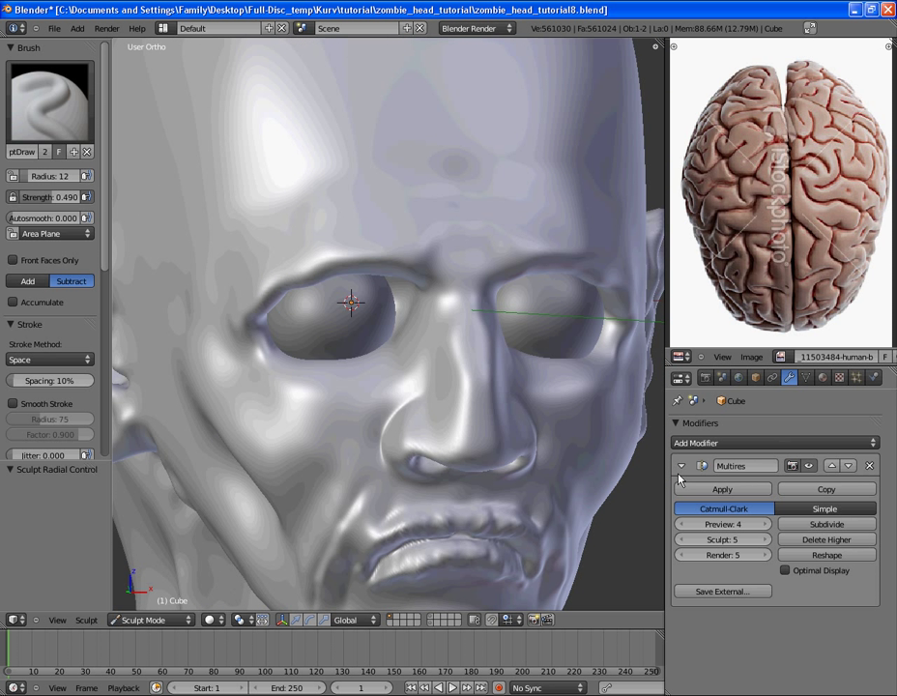
click(682, 540)
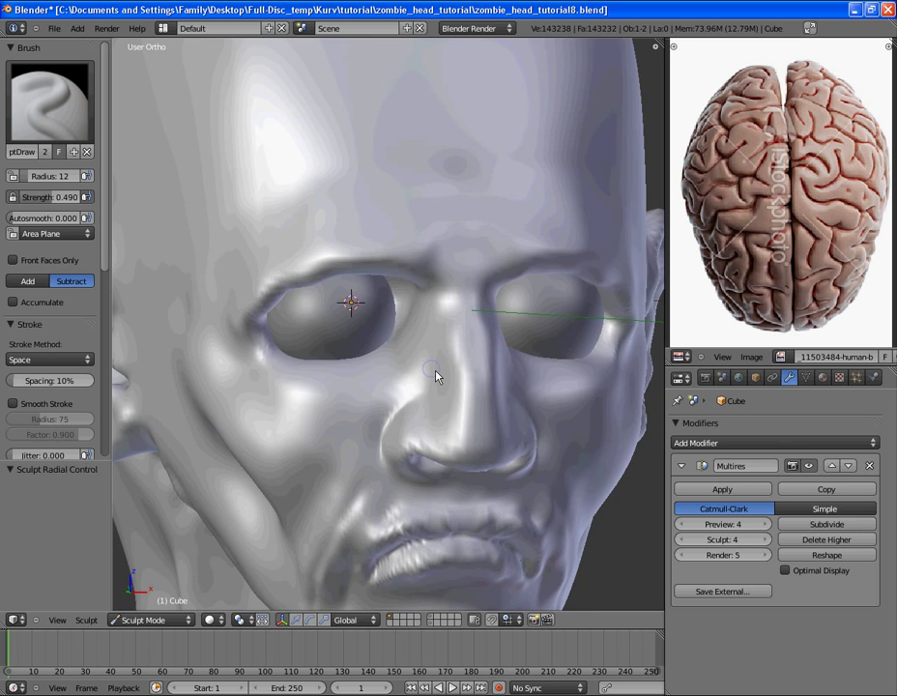
middle_drag(436, 376, 458, 392)
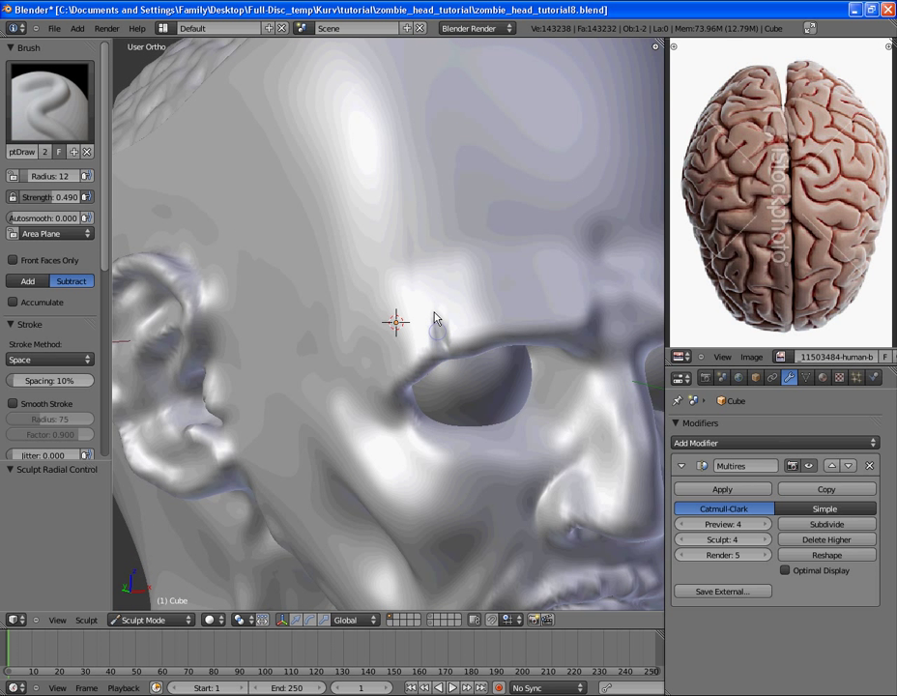
middle_drag(419, 287, 313, 341)
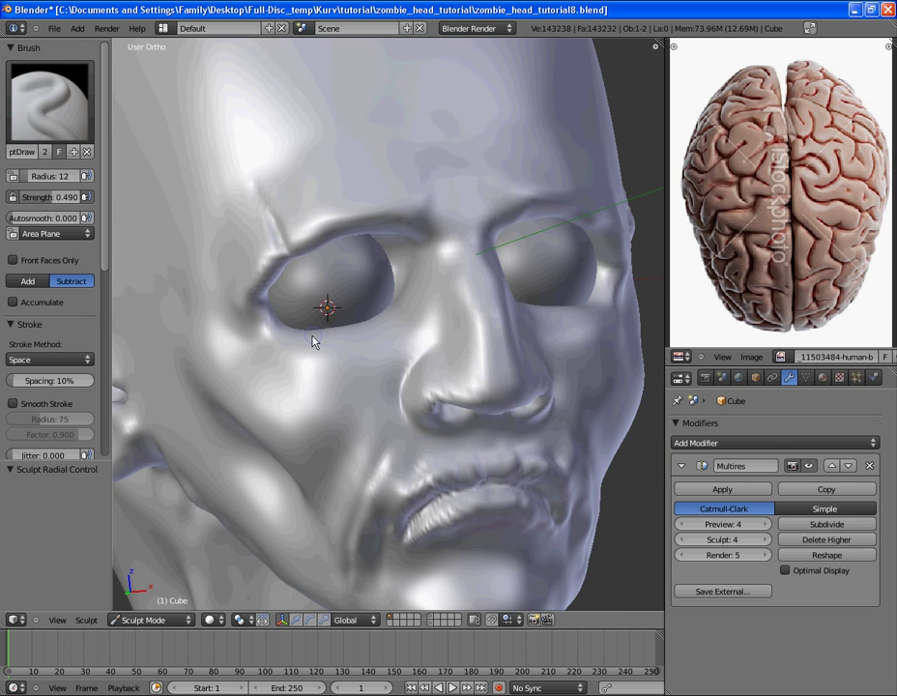
drag(284, 356, 275, 386)
- Enlarge the subtracting brush to radius 53 and carve away the upper rim of the character's right eye socket
scroll(321, 358, down, 3)
key(f)
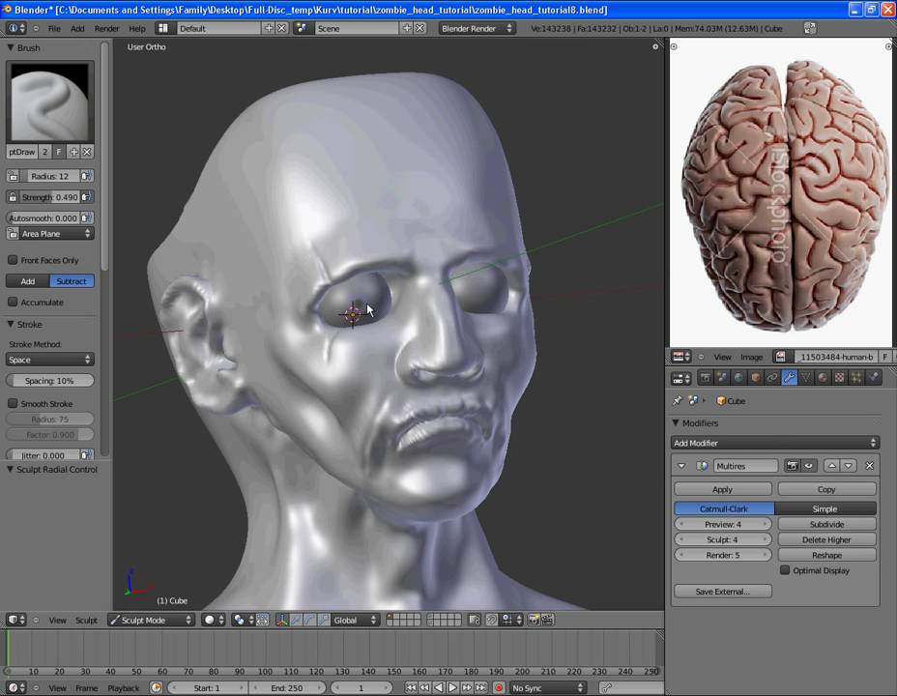
click(379, 303)
middle_drag(378, 302, 367, 357)
scroll(367, 362, up, 3)
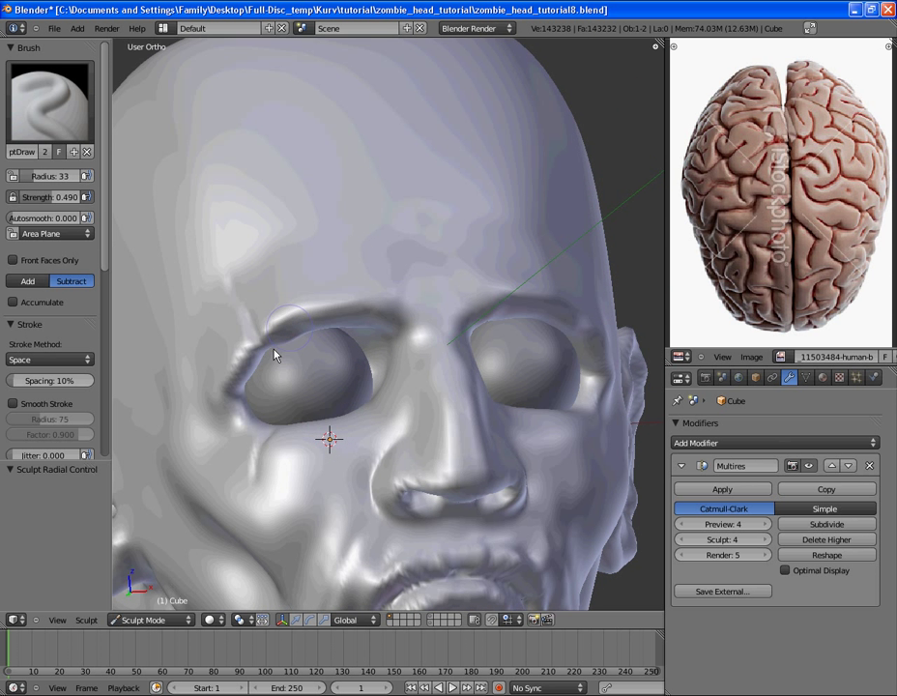
scroll(295, 362, down, 3)
key(f)
click(338, 350)
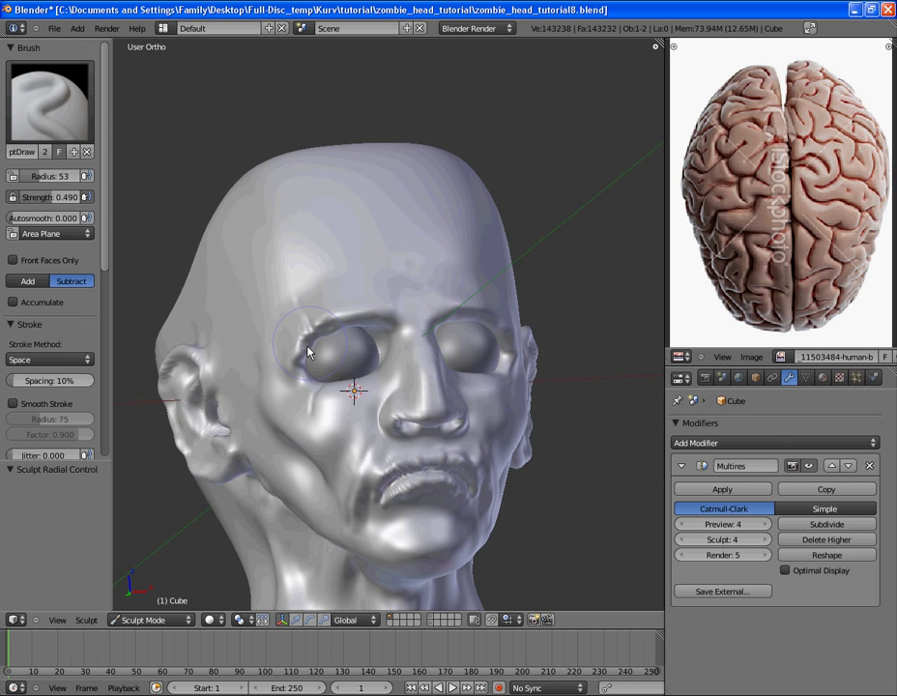
scroll(345, 331, up, 2)
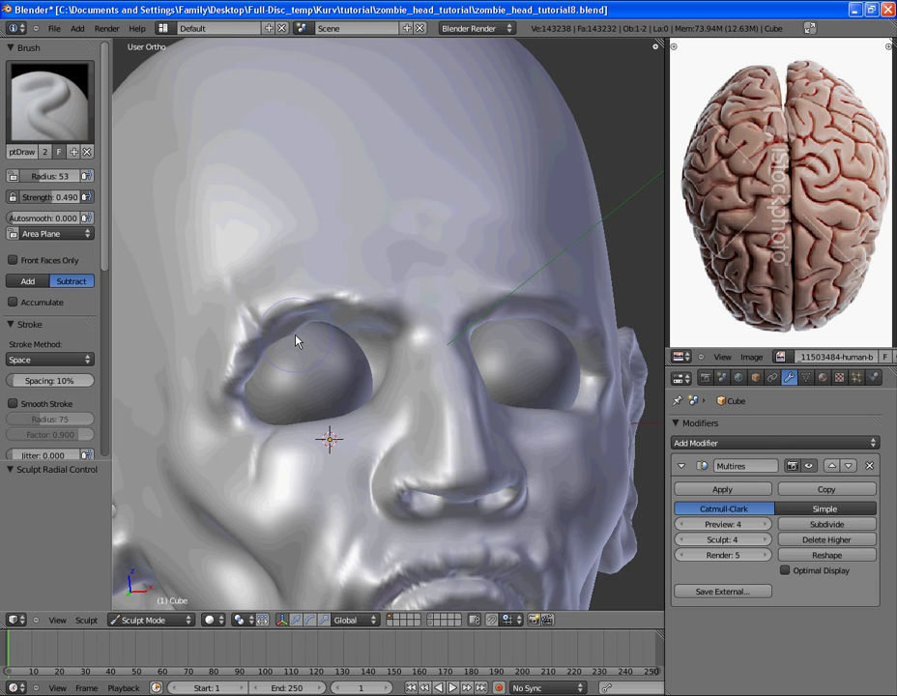
- Deepen the outer and upper walls of the right eye socket to expose more of the eyeball
mouse_move(275, 358)
mouse_down()
mouse_move(230, 334)
mouse_move(245, 340)
mouse_move(265, 331)
mouse_move(261, 341)
mouse_up()
scroll(261, 341, up, 1)
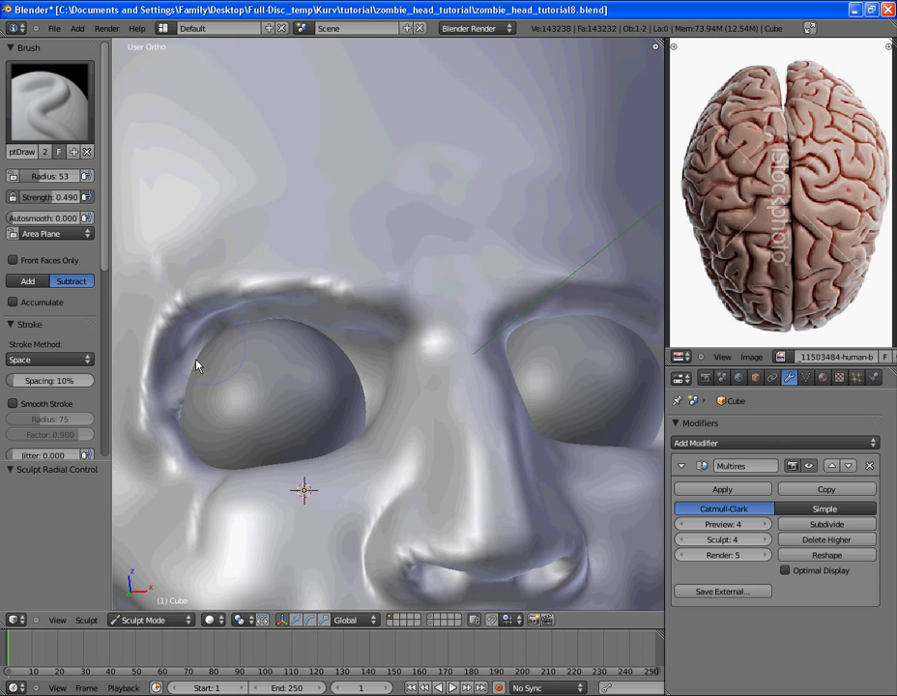
drag(201, 390, 207, 350)
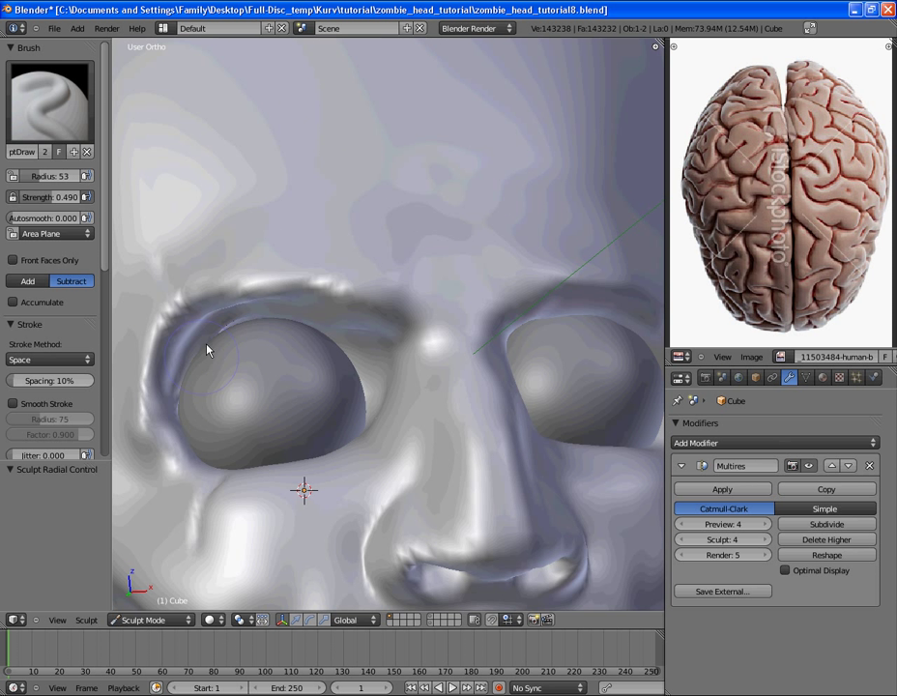
drag(304, 358, 308, 313)
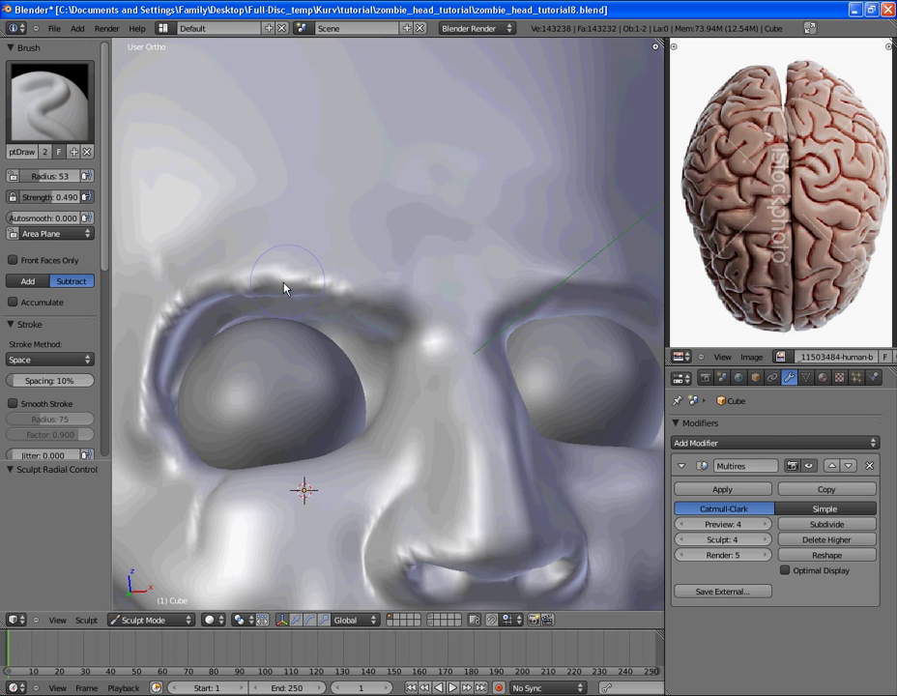
- Carve back the lower lid and inner corner of the right eye socket around the eyeball
middle_drag(286, 286, 405, 377)
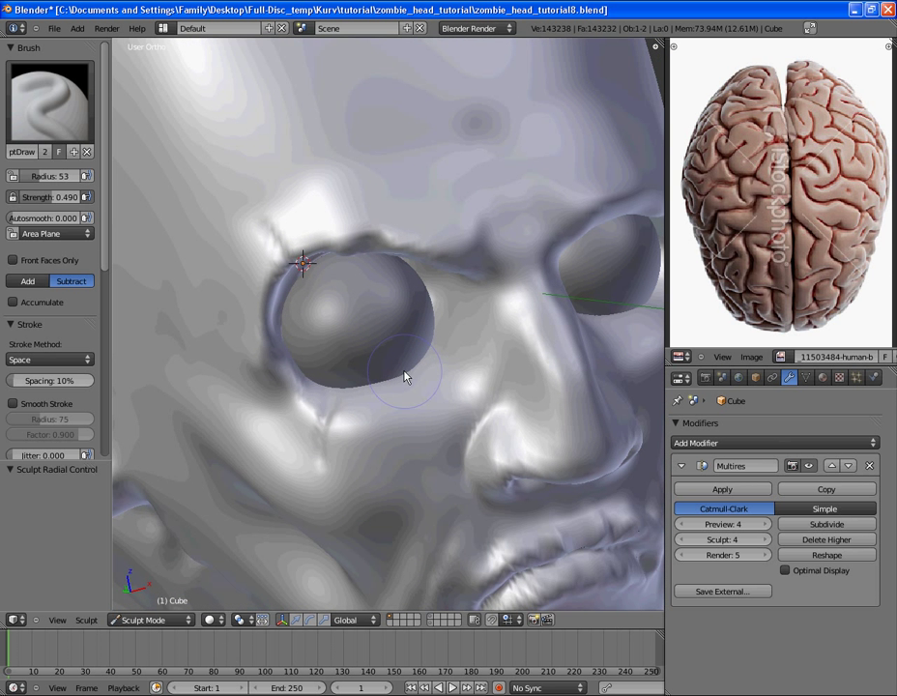
mouse_move(391, 387)
mouse_down()
mouse_move(296, 386)
mouse_move(294, 350)
mouse_move(276, 336)
mouse_move(297, 272)
mouse_up()
middle_drag(414, 269, 393, 253)
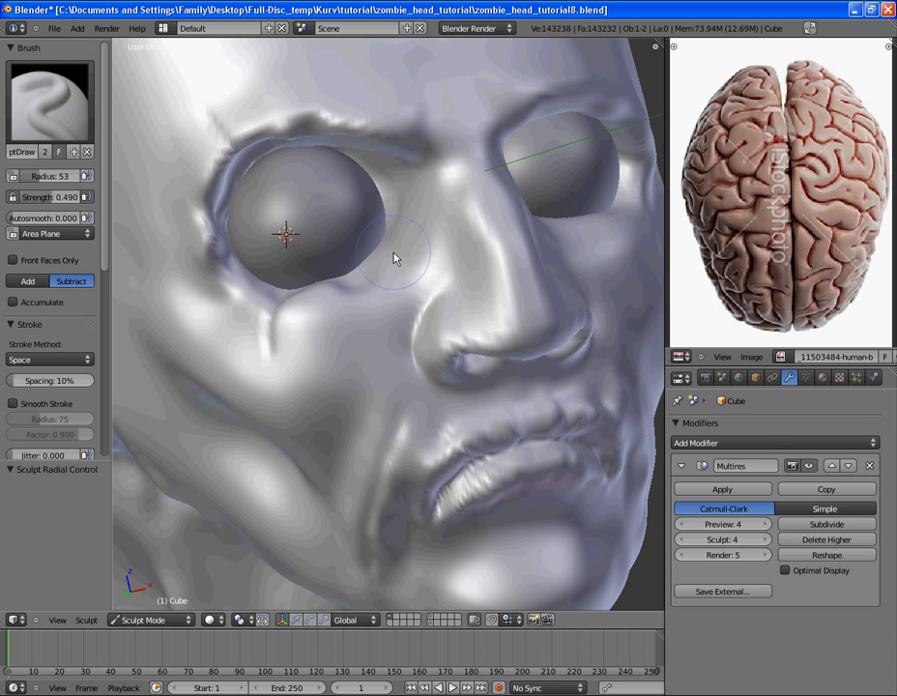
middle_drag(391, 180, 385, 315)
mouse_move(242, 310)
mouse_down()
mouse_move(255, 281)
mouse_move(243, 238)
mouse_move(292, 208)
mouse_move(419, 256)
mouse_move(333, 243)
mouse_move(277, 275)
mouse_up()
scroll(355, 368, down, 5)
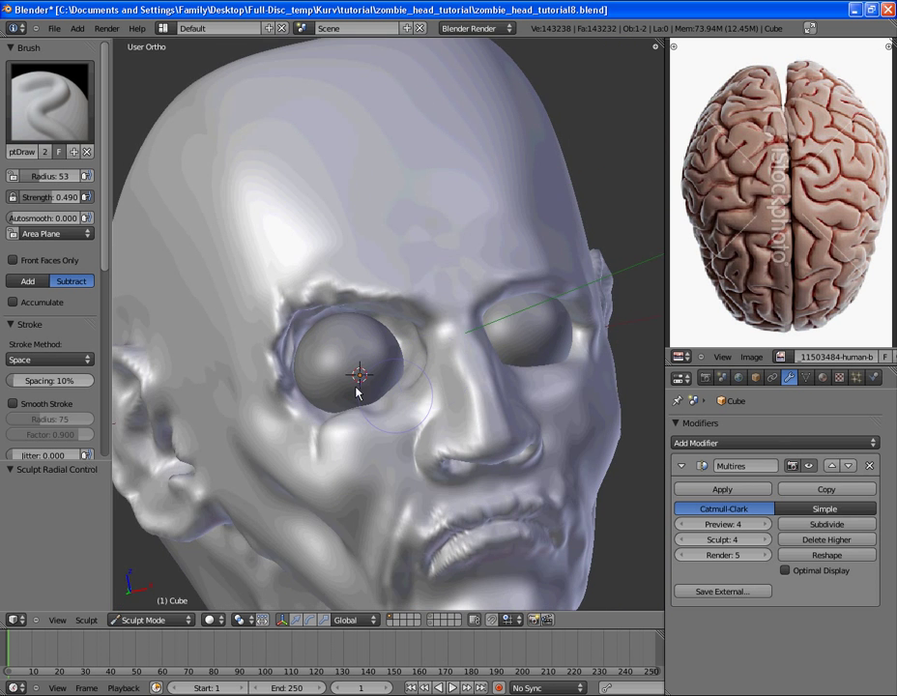
scroll(257, 263, up, 5)
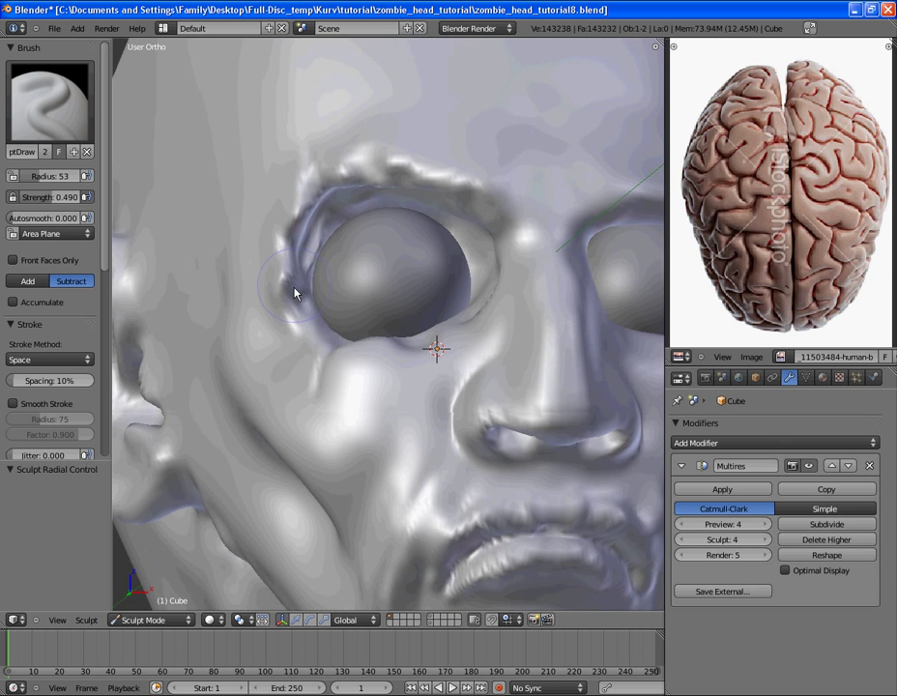
mouse_move(295, 294)
middle_down()
mouse_move(325, 252)
mouse_move(331, 221)
middle_up()
click(29, 281)
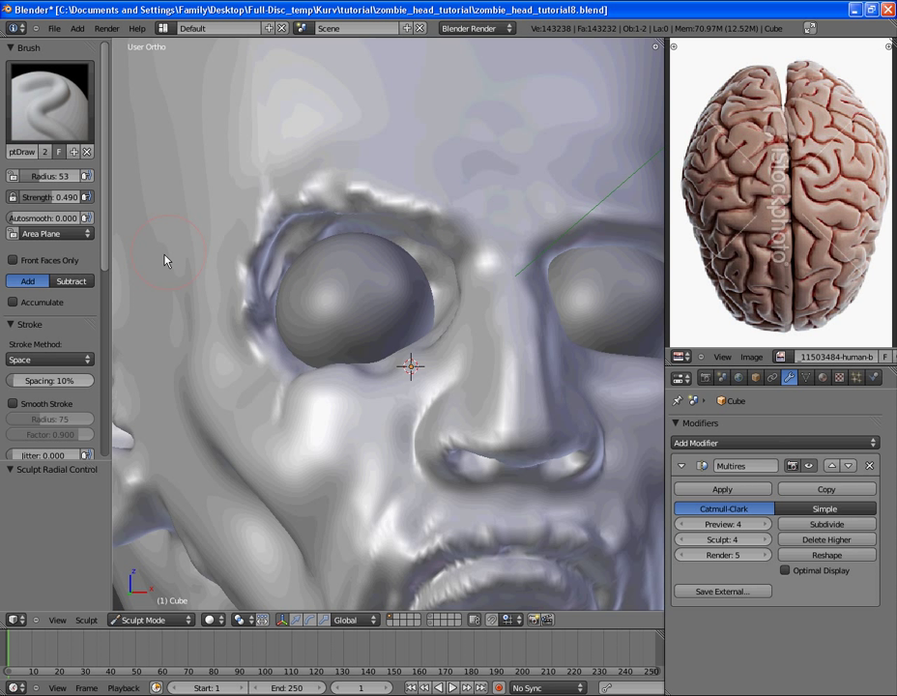
click(72, 282)
scroll(375, 253, down, 1)
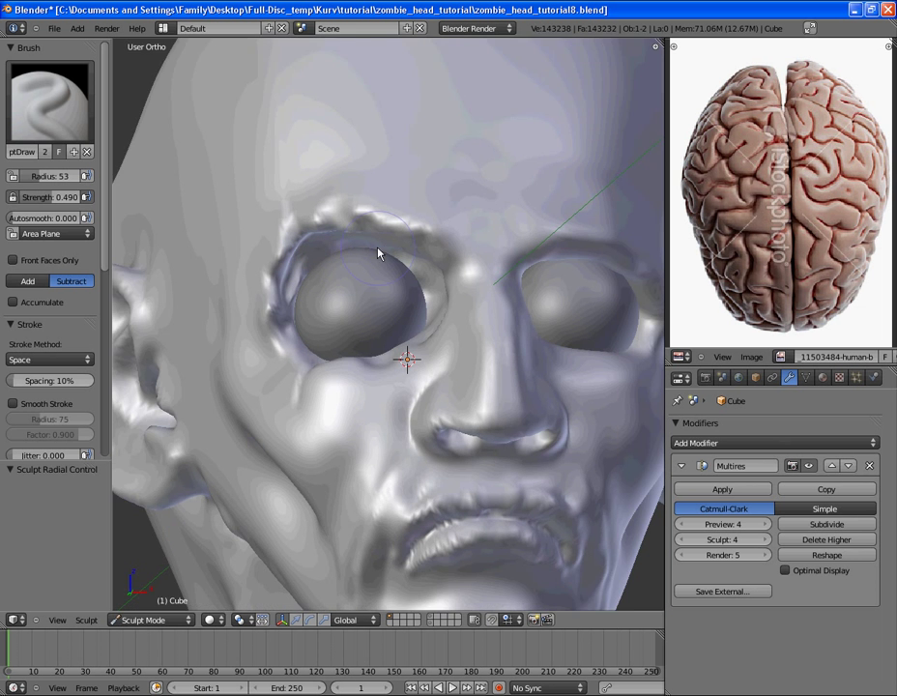
middle_drag(378, 253, 290, 256)
scroll(372, 206, down, 1)
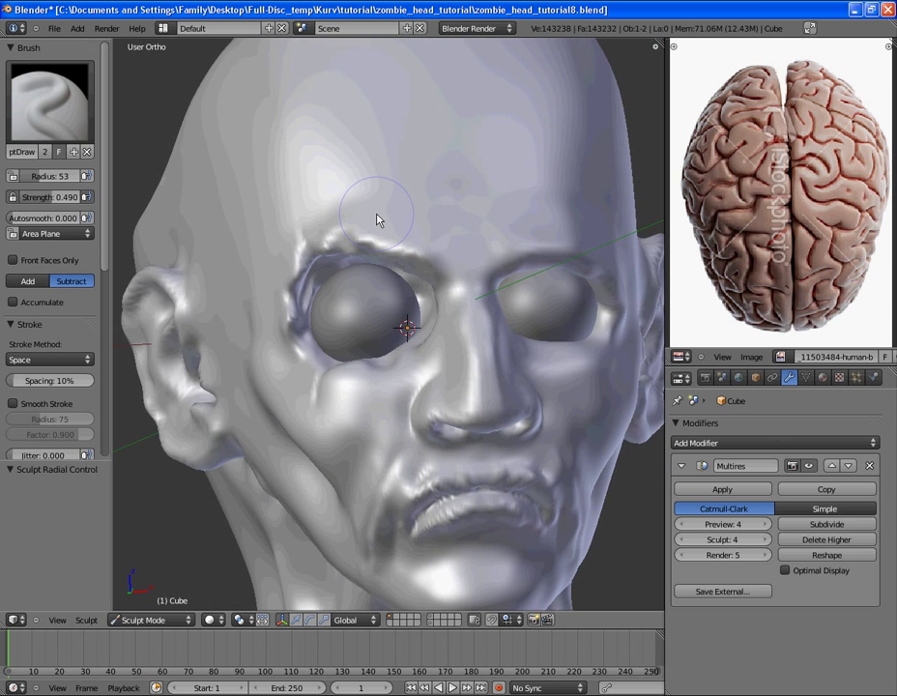
- Shrink the brush to radius 16 and carve vertical cracks from the right eye socket's upper rim up into the forehead
scroll(372, 206, up, 2)
middle_drag(352, 259, 425, 323)
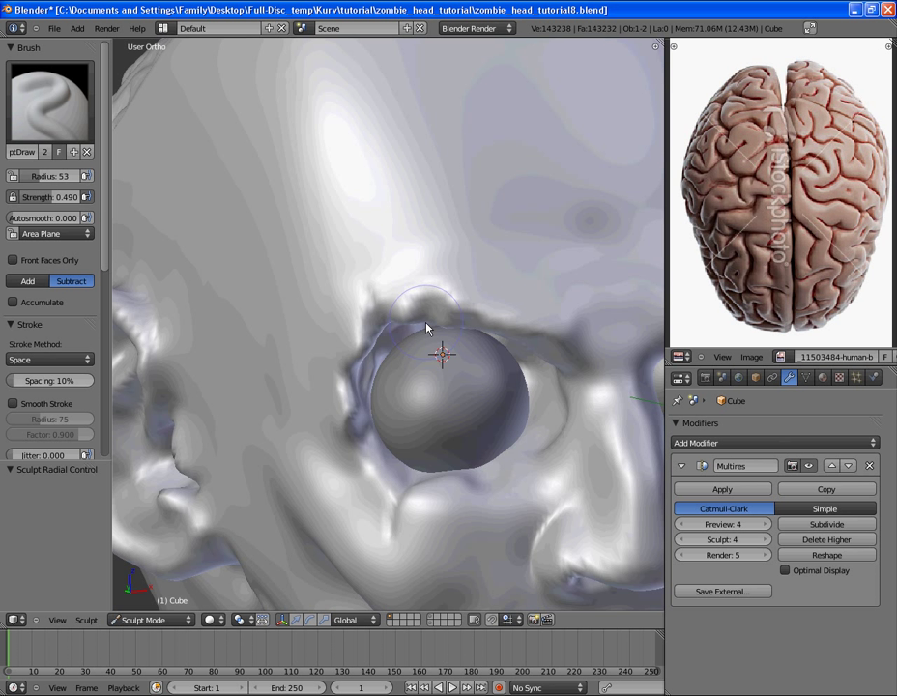
key(f)
click(391, 329)
drag(378, 325, 370, 207)
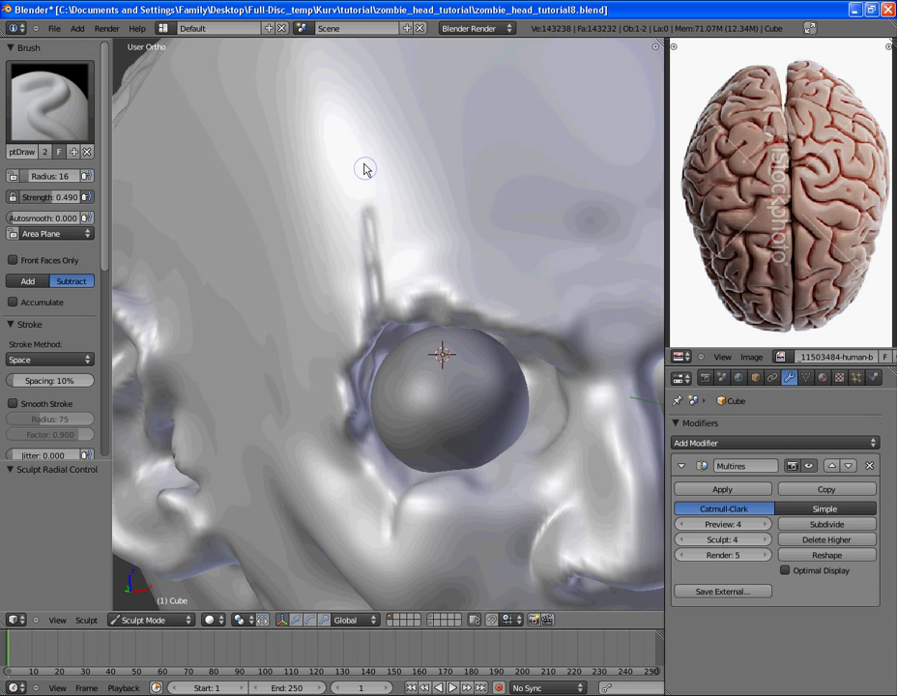
middle_drag(372, 187, 339, 203)
drag(384, 302, 378, 205)
shift+middle_drag(387, 437, 395, 304)
shift+middle_drag(405, 146, 405, 178)
drag(406, 182, 407, 124)
middle_drag(436, 367, 373, 312)
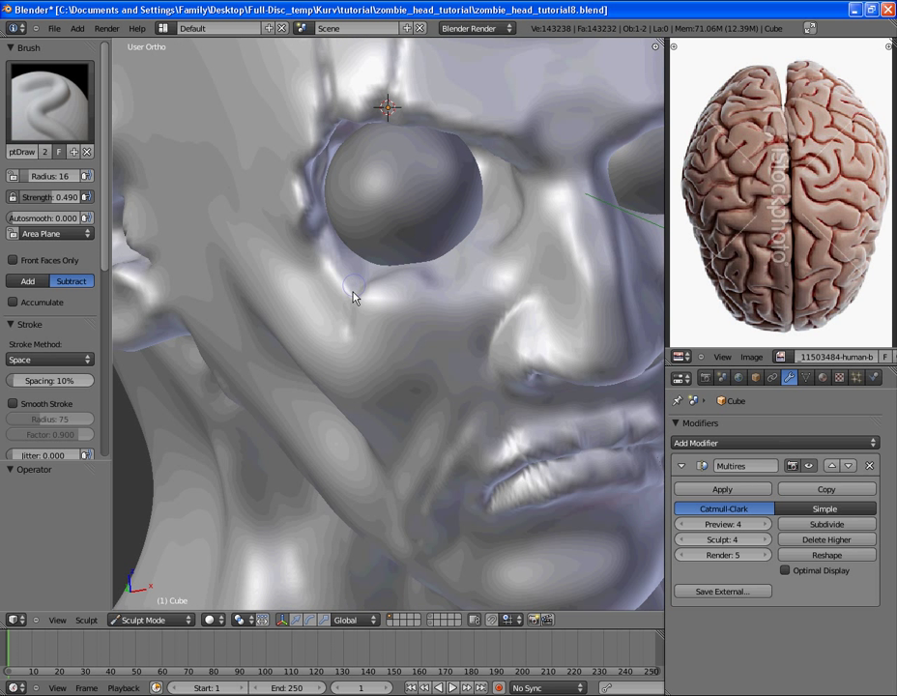
- Carve a vertical crack from the lower rim of the right eye socket down into the cheek
drag(435, 283, 425, 372)
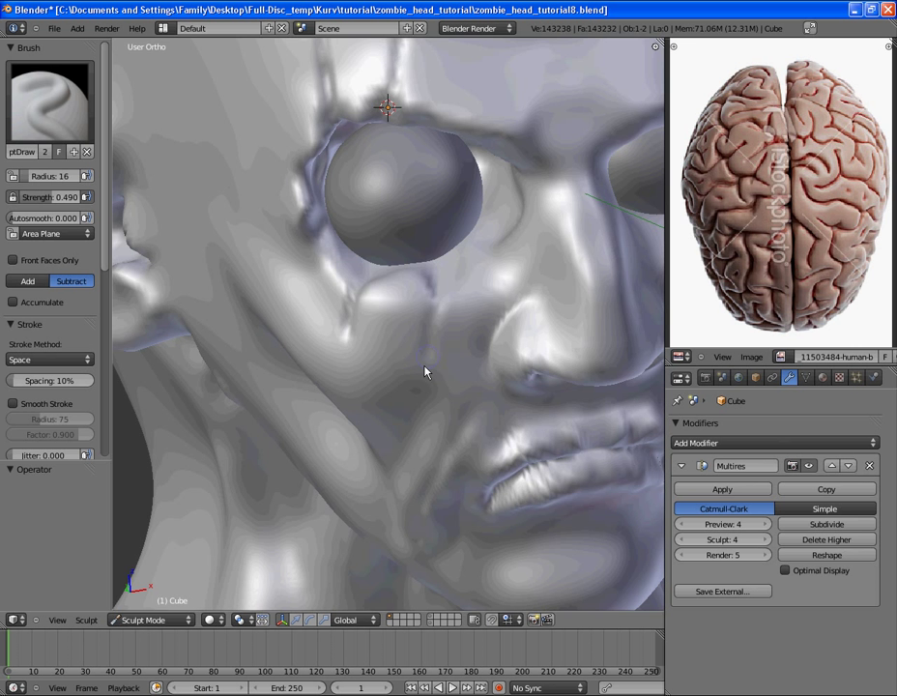
mouse_move(411, 279)
middle_down()
mouse_move(471, 167)
mouse_move(426, 193)
middle_up()
scroll(452, 196, down, 5)
scroll(426, 192, up, 3)
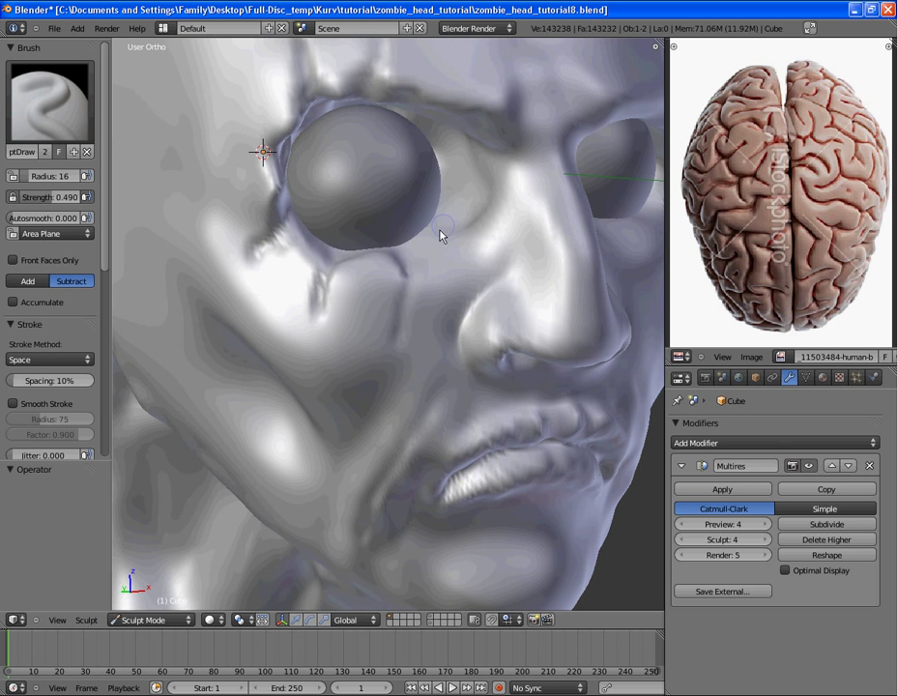
scroll(290, 203, down, 2)
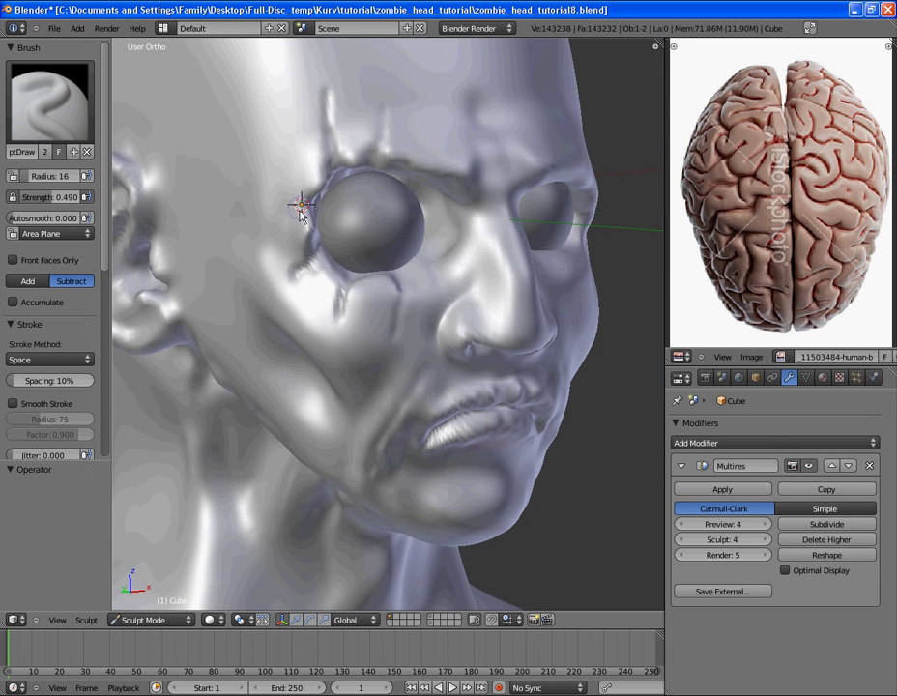
scroll(274, 164, up, 2)
scroll(355, 187, up, 2)
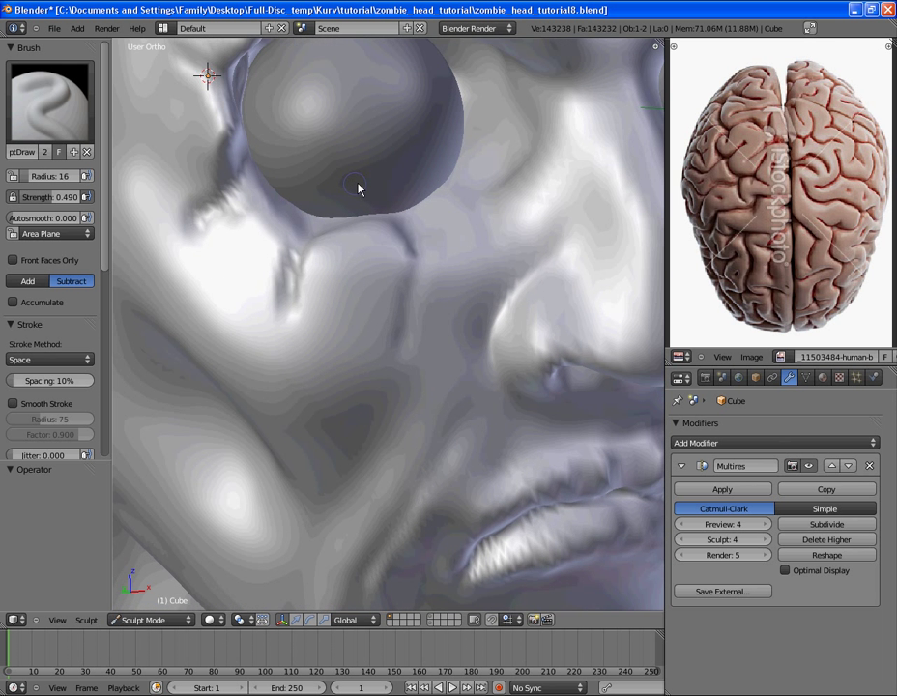
- Shrink the brush to radius 7, raise the Multires sculpt level to 5 and sharpen the outer vertical cheek crack below the right eye
scroll(357, 186, down, 2)
click(330, 246)
shift+middle_drag(330, 246, 330, 220)
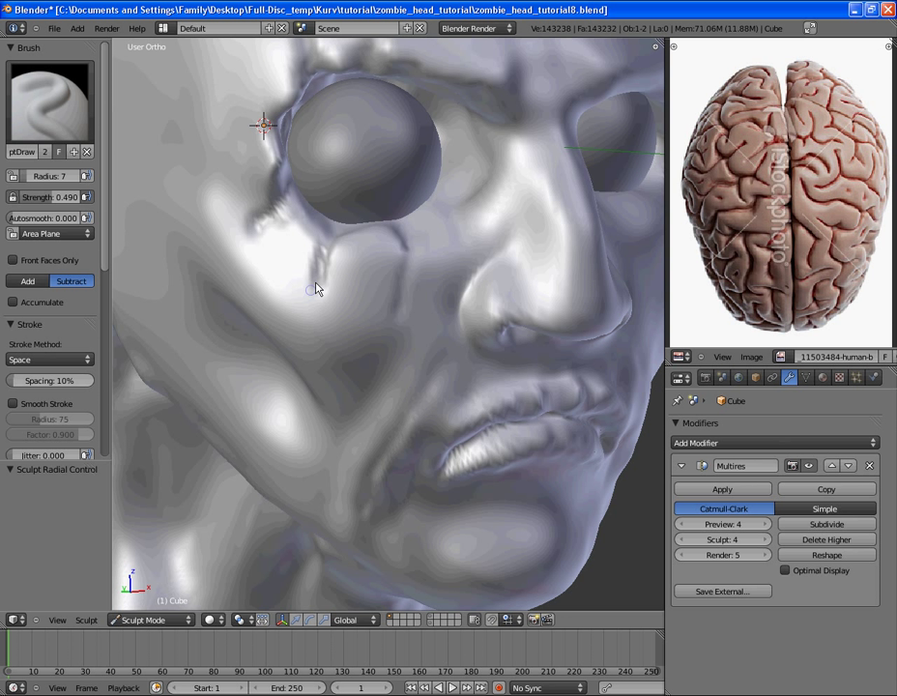
drag(321, 257, 313, 323)
key(ctrl+z)
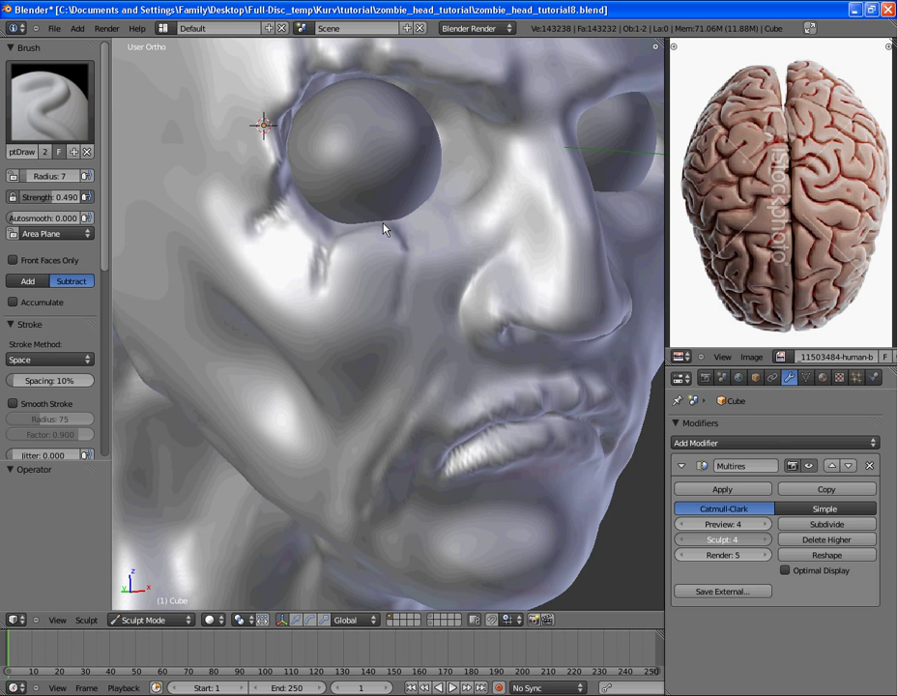
shift+middle_drag(391, 222, 413, 241)
scroll(334, 253, up, 1)
drag(339, 262, 336, 315)
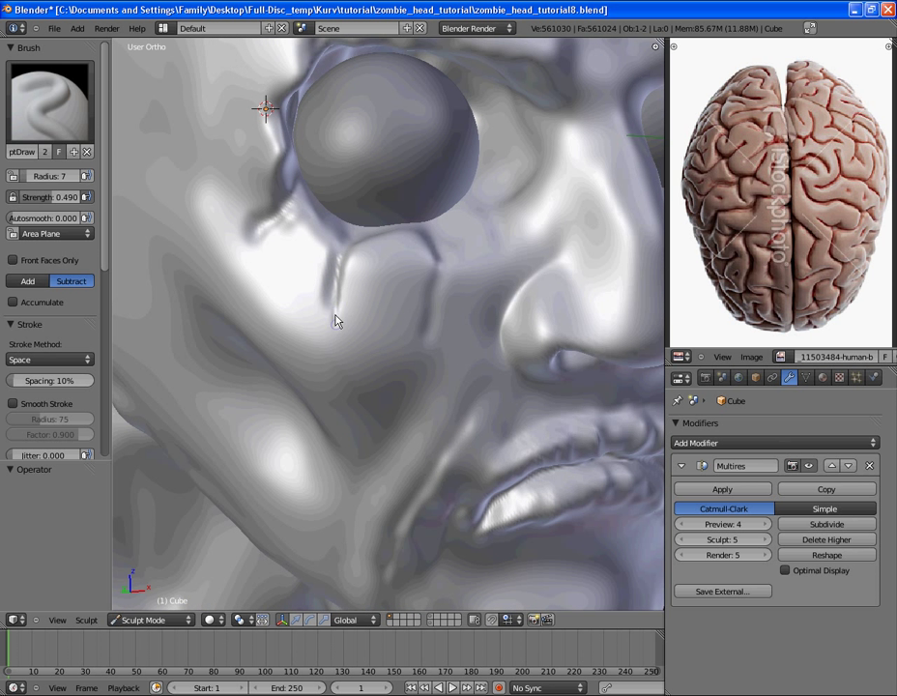
scroll(331, 308, up, 2)
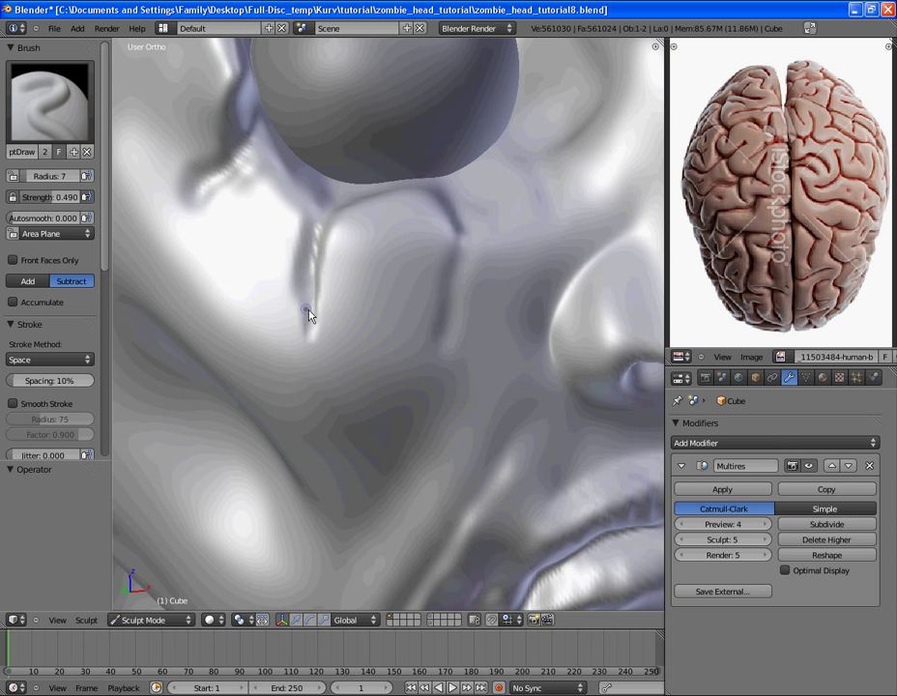
- Reduce the brush to radius 3 and refine the lower tips of the two vertical cracks below the right eye
key(f)
click(313, 365)
scroll(457, 336, down, 2)
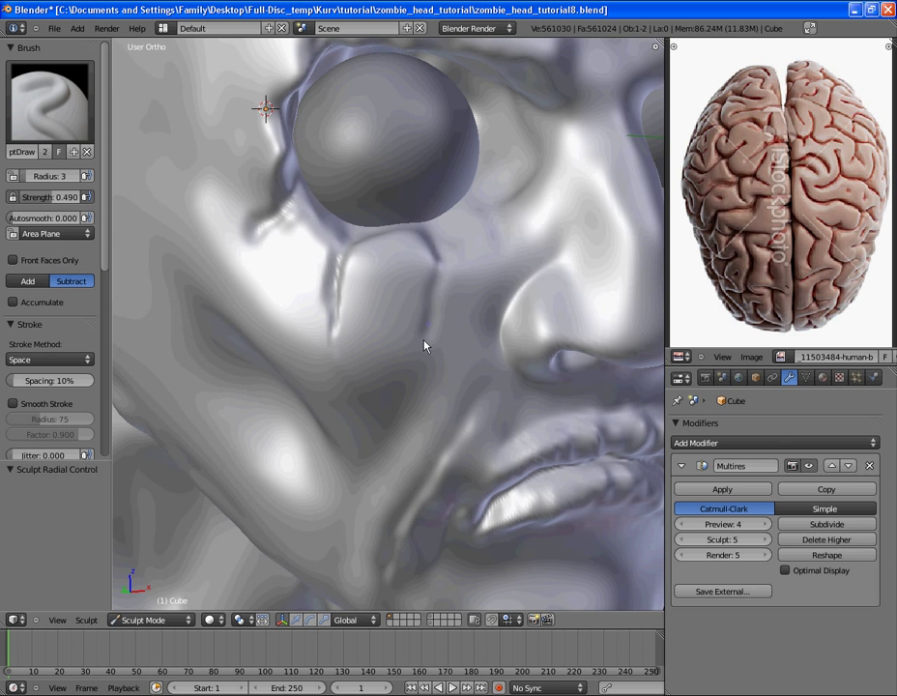
shift+middle_drag(426, 280, 507, 346)
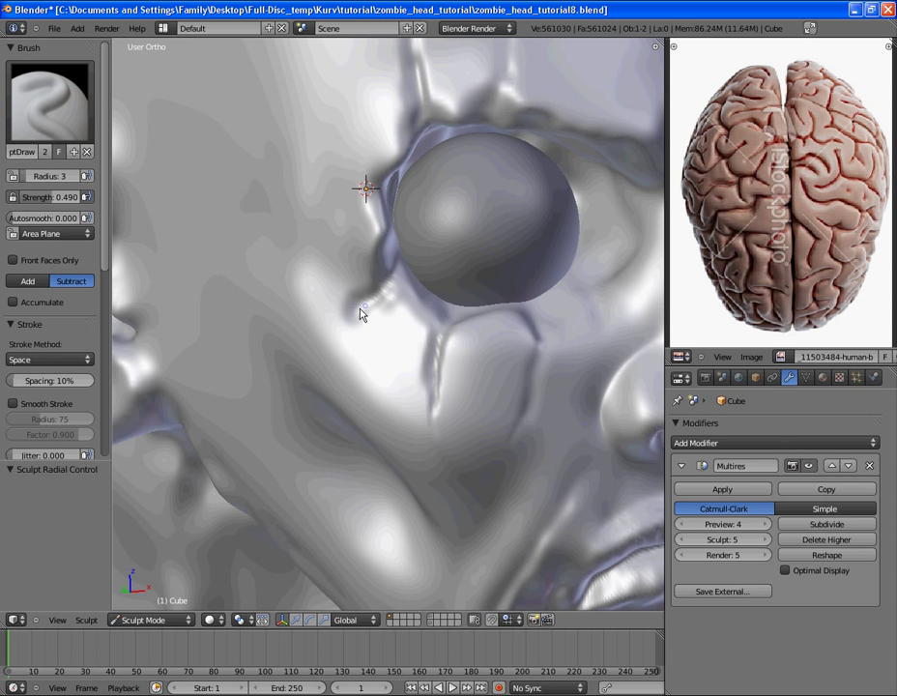
- Set the brush radius to 6 and extend the crack at the socket's outer lower corner diagonally across the cheekbone
click(347, 338)
mouse_move(347, 335)
mouse_down()
mouse_move(336, 352)
mouse_move(361, 315)
mouse_move(337, 350)
mouse_up()
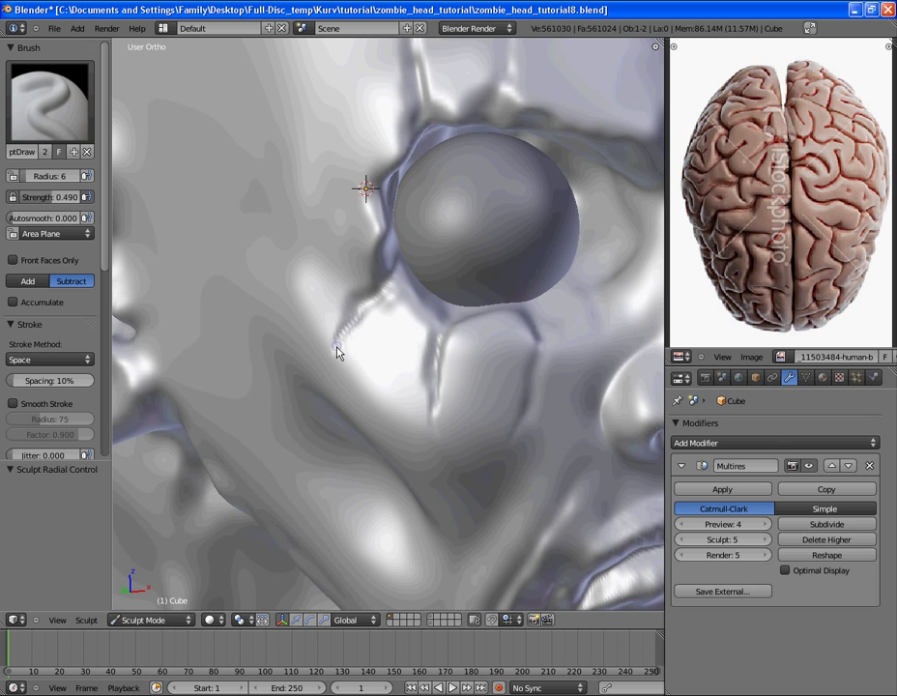
mouse_move(344, 358)
middle_down()
mouse_move(457, 313)
mouse_move(188, 359)
mouse_move(319, 329)
middle_up()
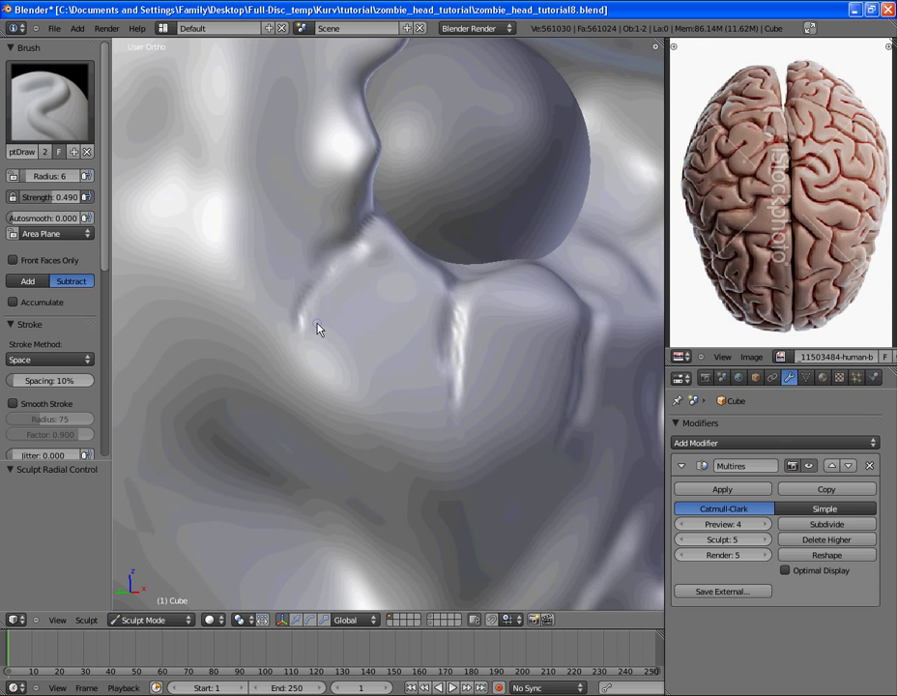
click(310, 320)
scroll(367, 246, down, 2)
scroll(396, 294, up, 1)
mouse_move(397, 248)
middle_down()
mouse_move(396, 294)
mouse_move(325, 262)
mouse_move(369, 248)
middle_up()
scroll(369, 248, down, 1)
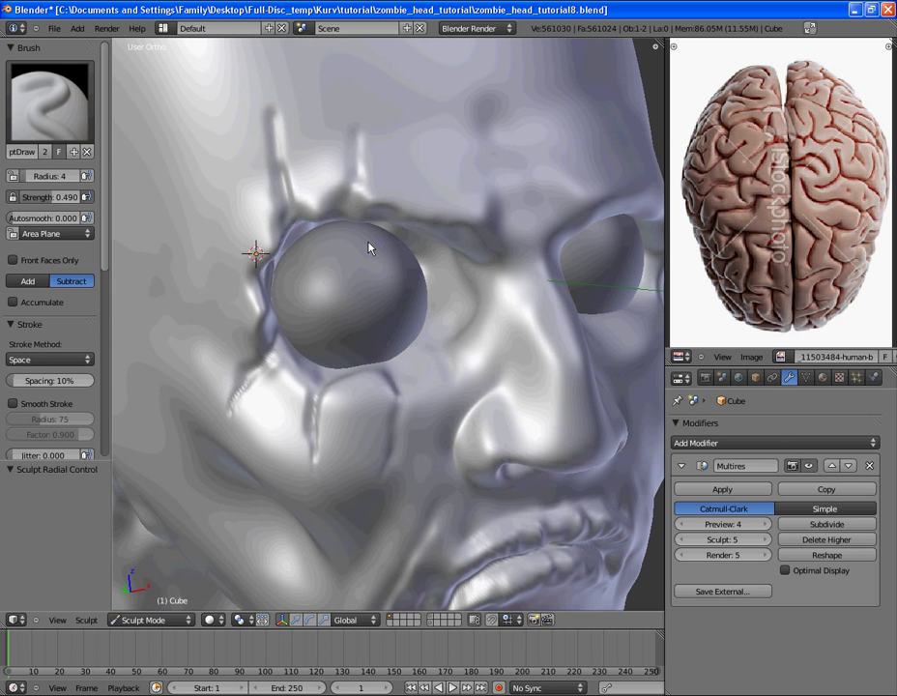
- Deepen the outer forehead crack above the right eye and extend it upward into a thin tip with the brush at radius 2
scroll(303, 206, up, 2)
shift+middle_drag(226, 139, 306, 213)
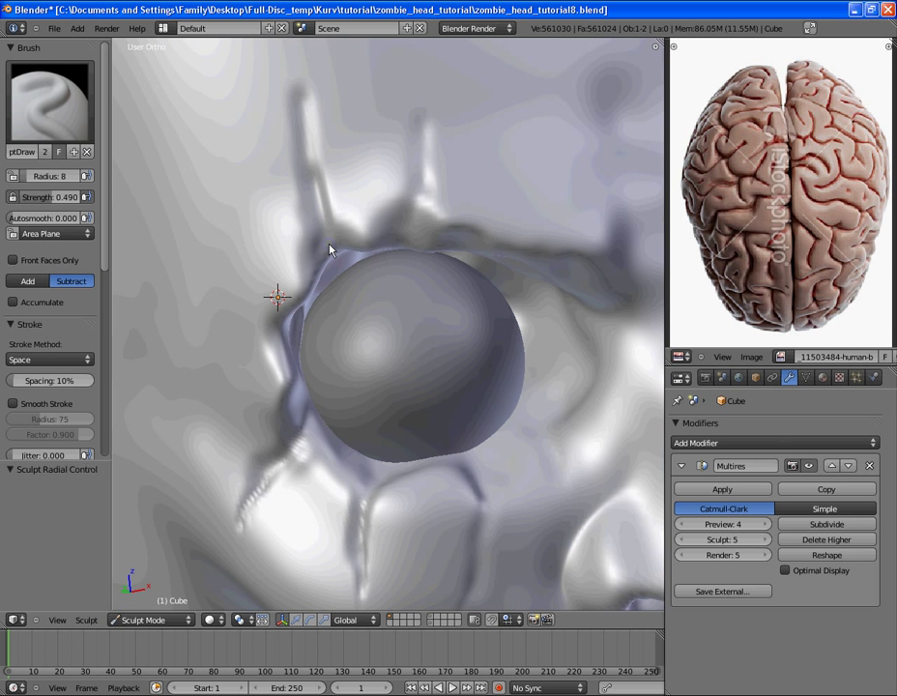
mouse_move(310, 116)
middle_down()
mouse_move(365, 261)
mouse_move(349, 268)
middle_up()
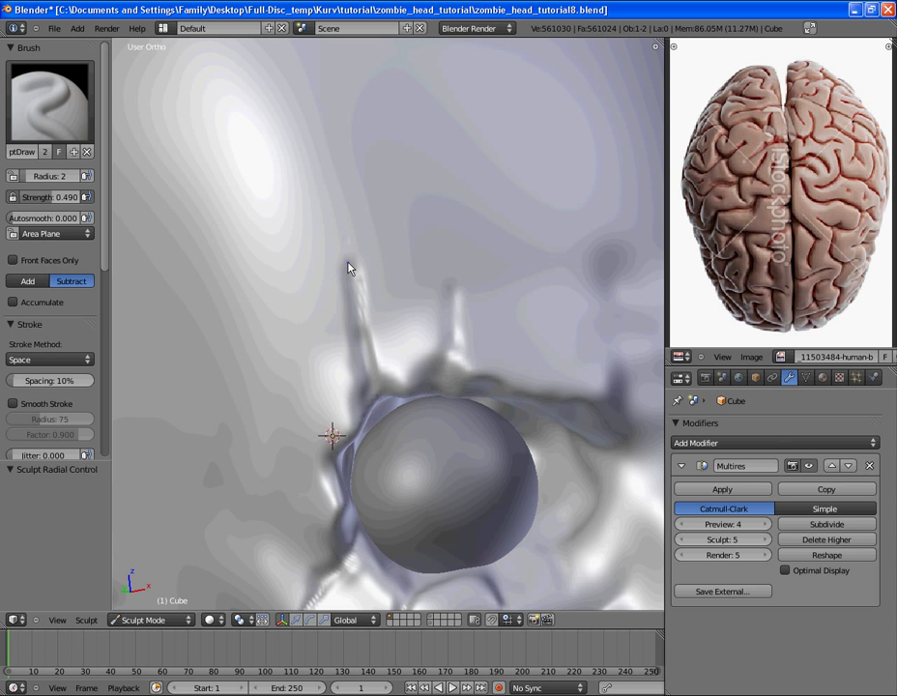
drag(346, 268, 341, 217)
mouse_move(342, 216)
middle_down()
mouse_move(353, 196)
mouse_move(343, 184)
mouse_move(361, 263)
middle_up()
scroll(354, 244, up, 1)
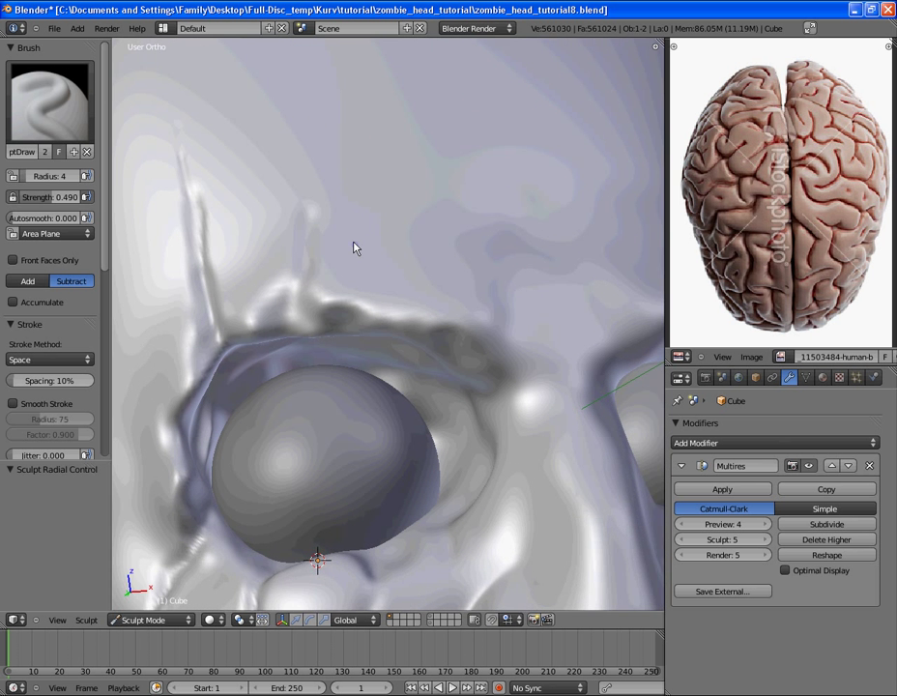
- Deepen the second forehead crack from the socket rim with the brush at radius 15, then taper its upper end at radius 7
scroll(338, 225, up, 1)
drag(283, 309, 279, 299)
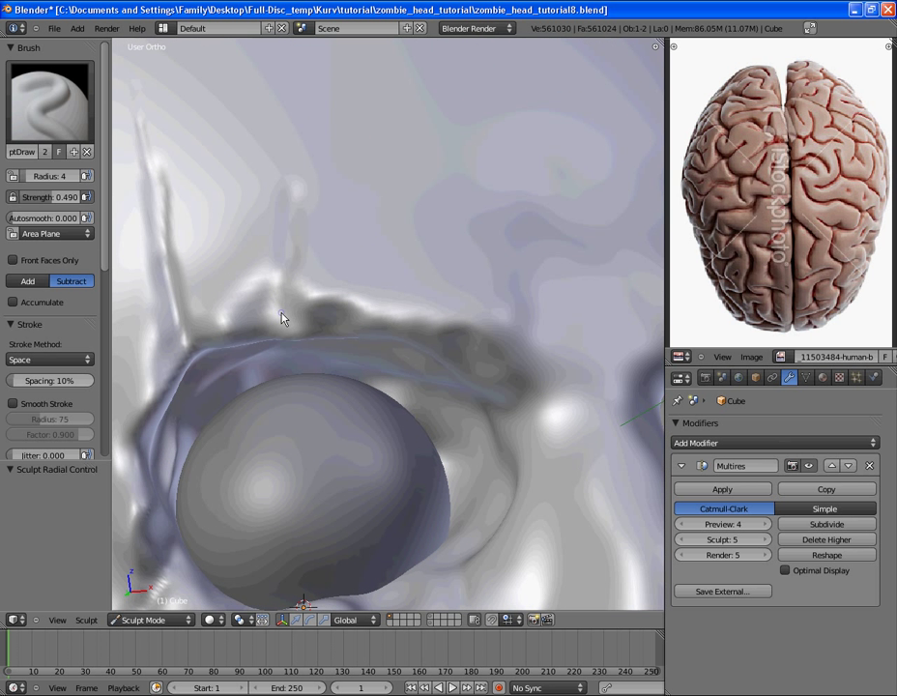
scroll(283, 315, down, 2)
key(f)
click(296, 312)
scroll(297, 315, up, 1)
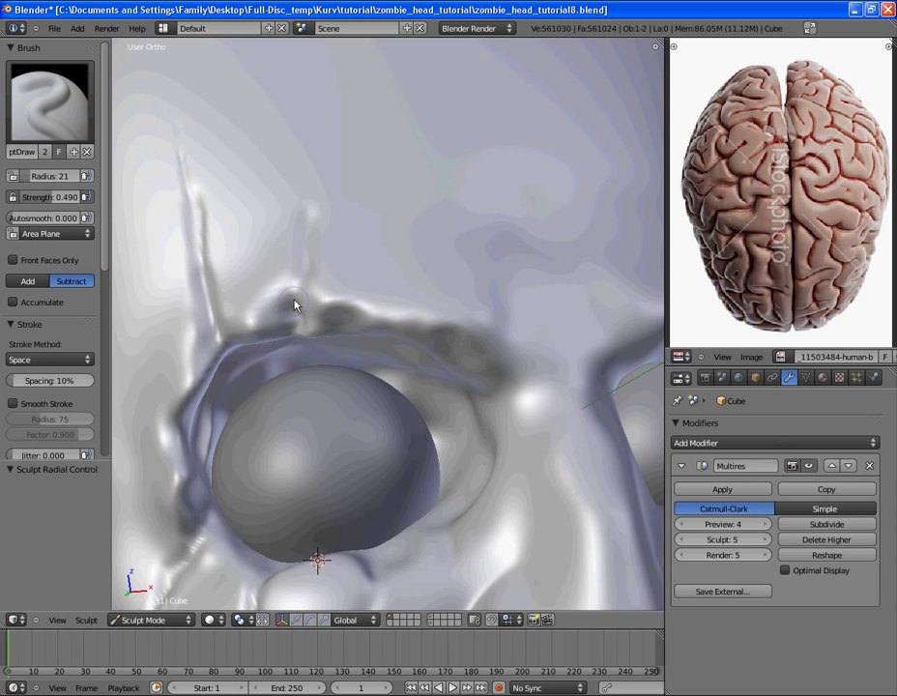
mouse_move(294, 305)
middle_down()
mouse_move(333, 248)
mouse_move(361, 349)
mouse_move(338, 414)
middle_up()
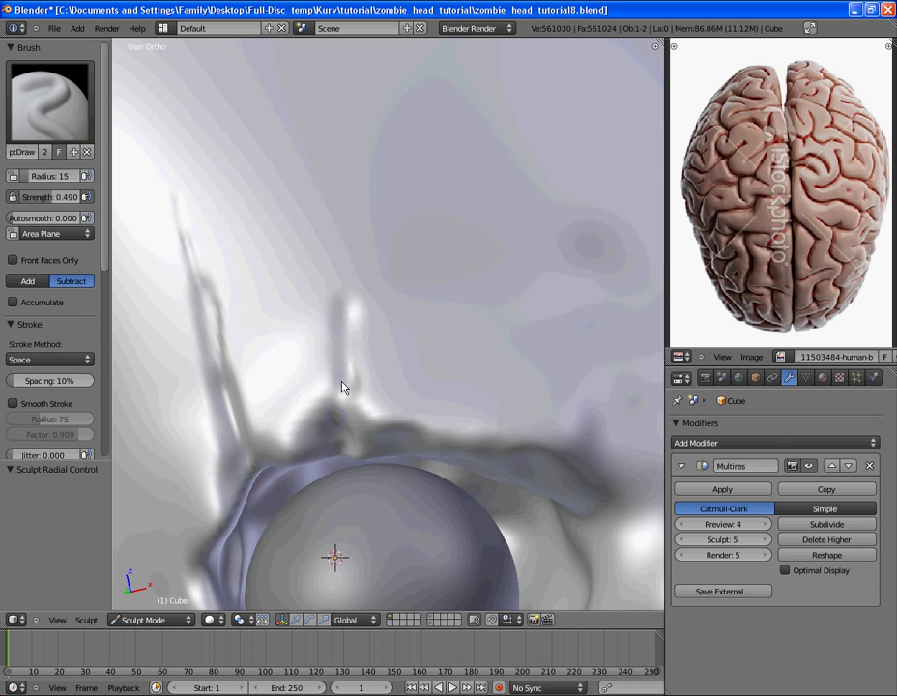
mouse_move(339, 383)
mouse_down()
mouse_move(336, 273)
mouse_move(341, 312)
mouse_up()
key(f)
click(330, 273)
scroll(348, 209, down, 5)
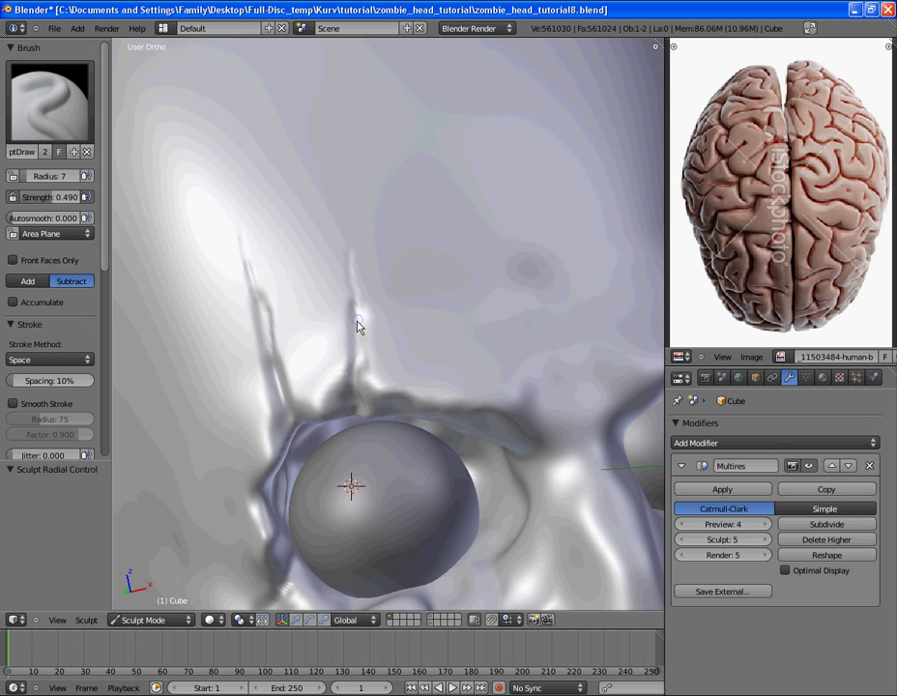
- Deepen the inner cheek crack below the right eye and lengthen it toward the mouth with the radius 7 brush
mouse_move(333, 305)
middle_down()
mouse_move(320, 201)
mouse_move(318, 224)
middle_up()
scroll(316, 227, up, 2)
shift+middle_drag(286, 355, 326, 299)
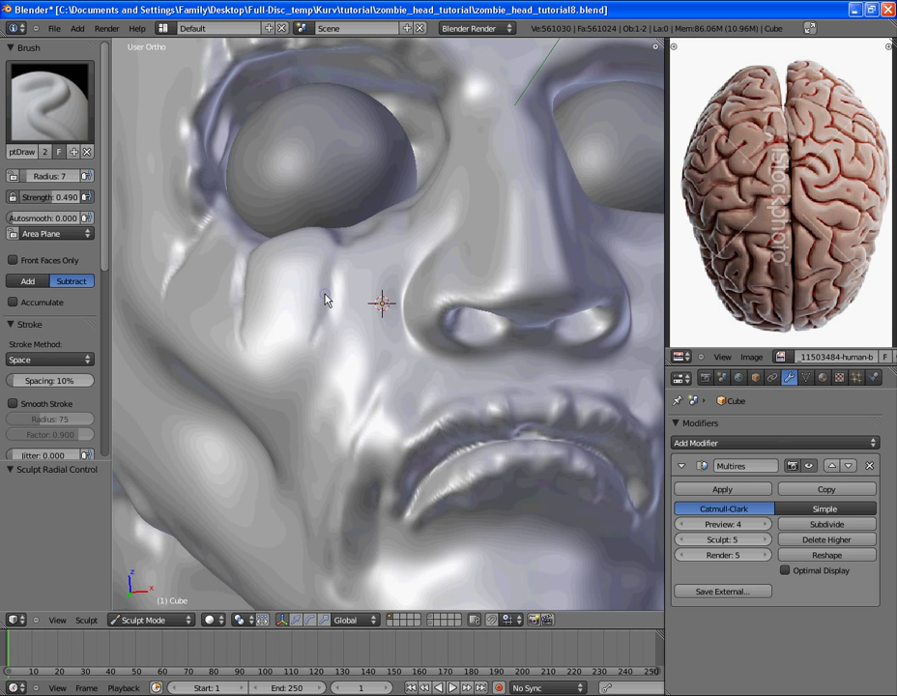
drag(339, 259, 325, 333)
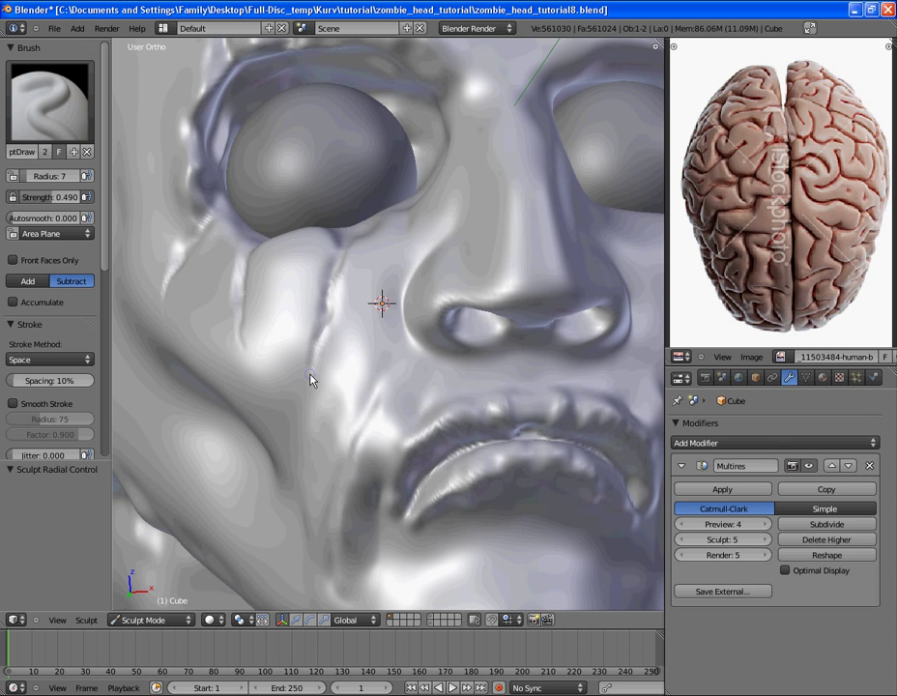
scroll(310, 381, up, 2)
scroll(255, 444, down, 2)
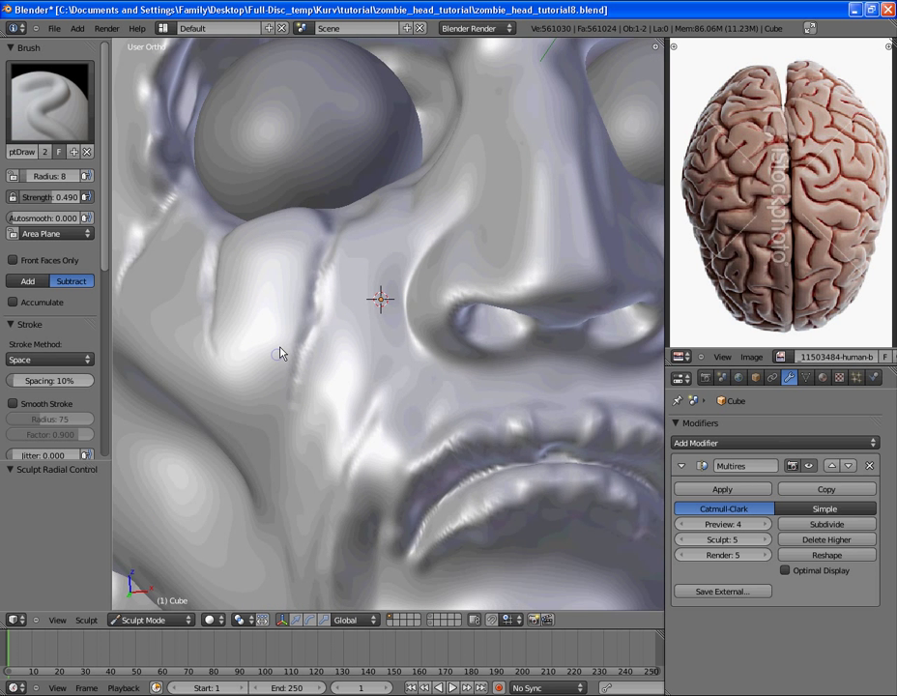
- Set the brush radius to 8 and deepen the middle and outer cracks below the right eye socket
middle_drag(278, 348, 358, 372)
drag(449, 336, 442, 319)
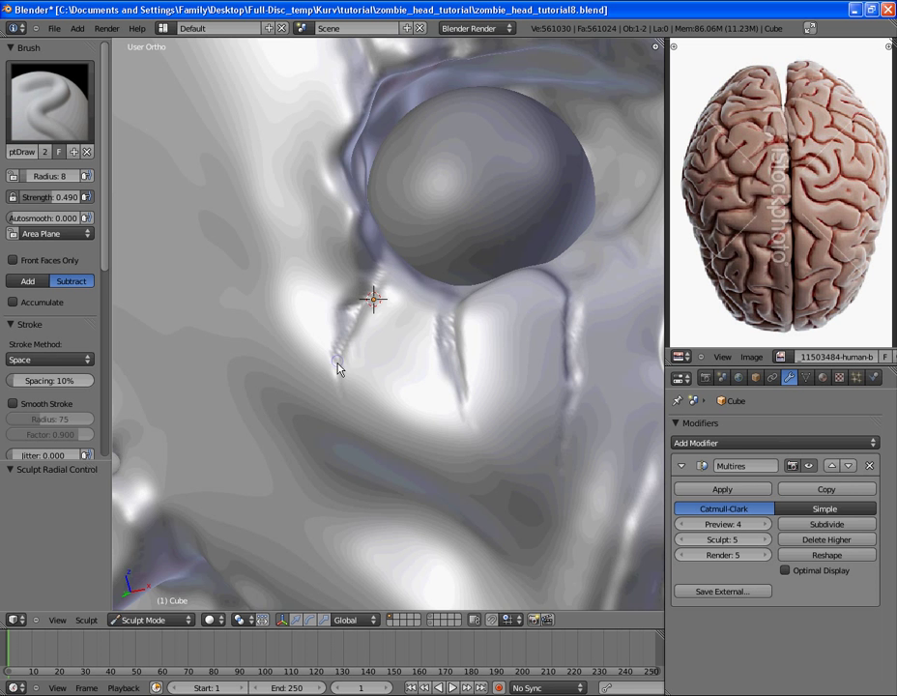
scroll(411, 303, down, 5)
scroll(393, 348, down, 3)
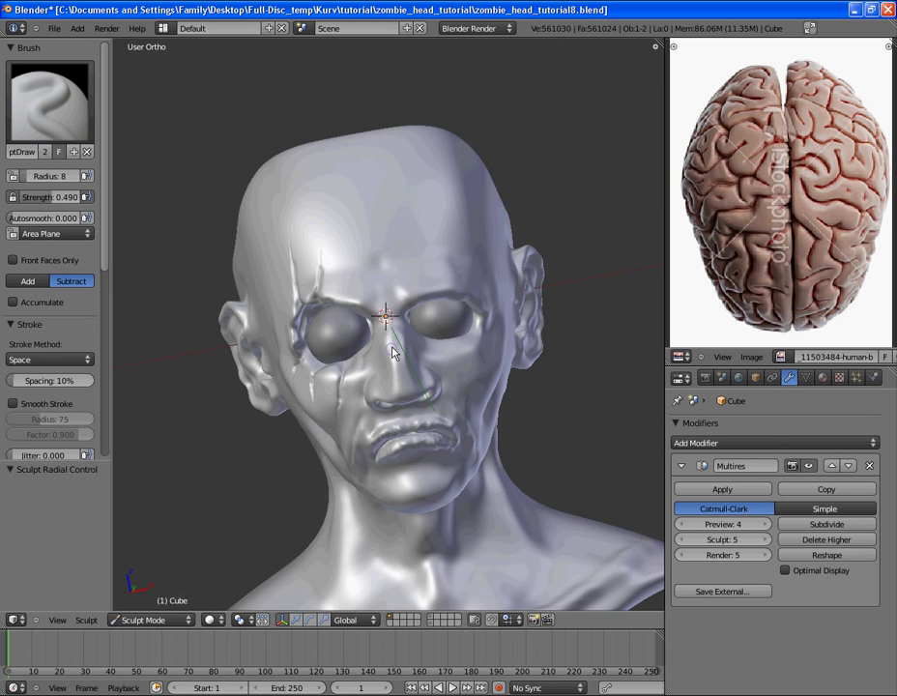
- Carve a new thin crack from the inner end of the right brow up into the forehead
middle_drag(437, 334, 417, 380)
scroll(417, 380, up, 3)
shift+middle_drag(236, 433, 371, 358)
scroll(372, 362, up, 2)
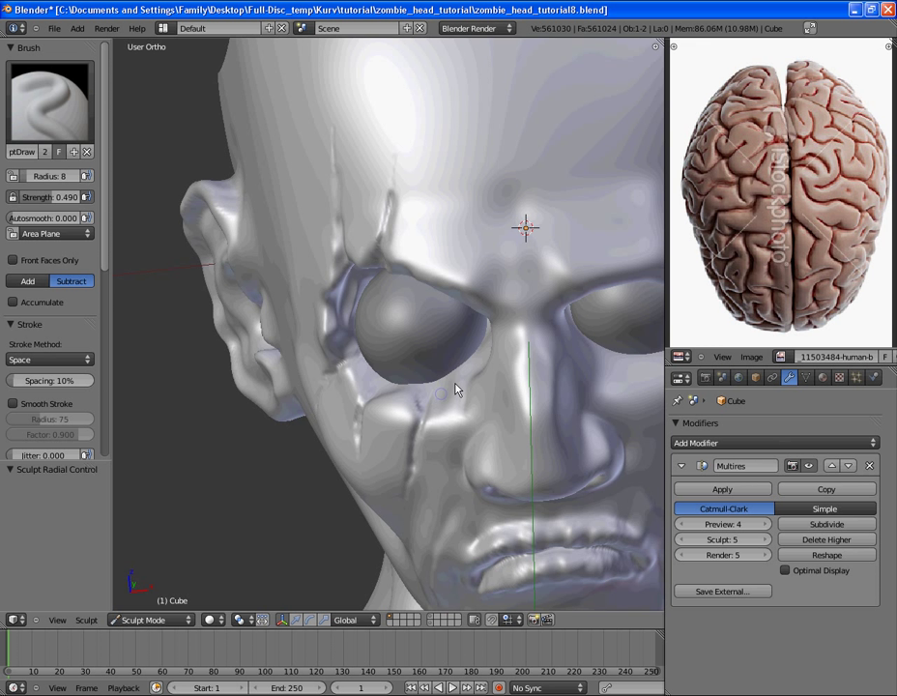
middle_drag(457, 390, 494, 422)
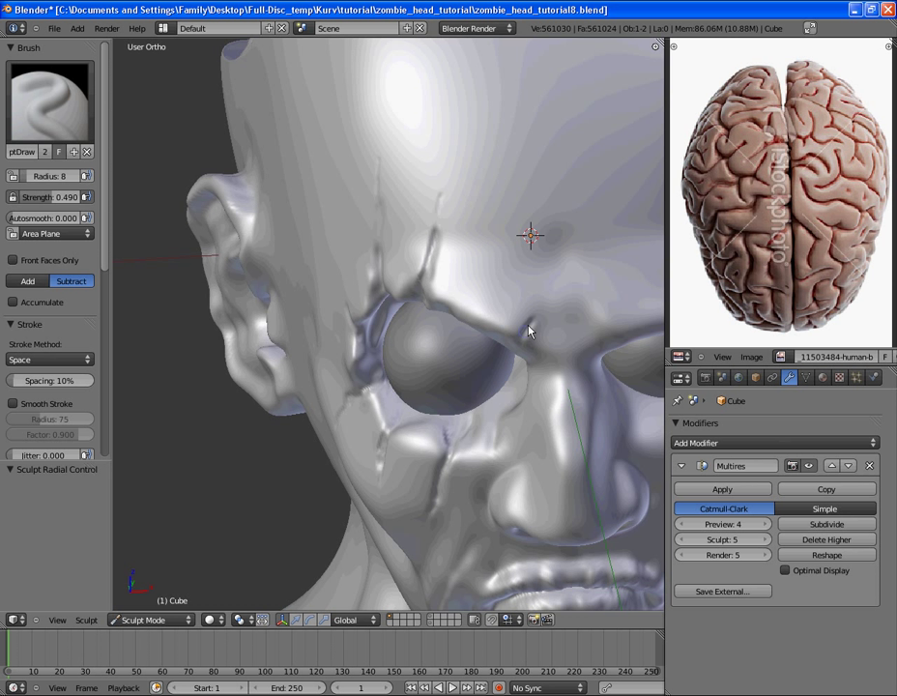
mouse_move(531, 266)
middle_down()
mouse_move(449, 331)
mouse_move(434, 325)
middle_up()
scroll(435, 325, up, 2)
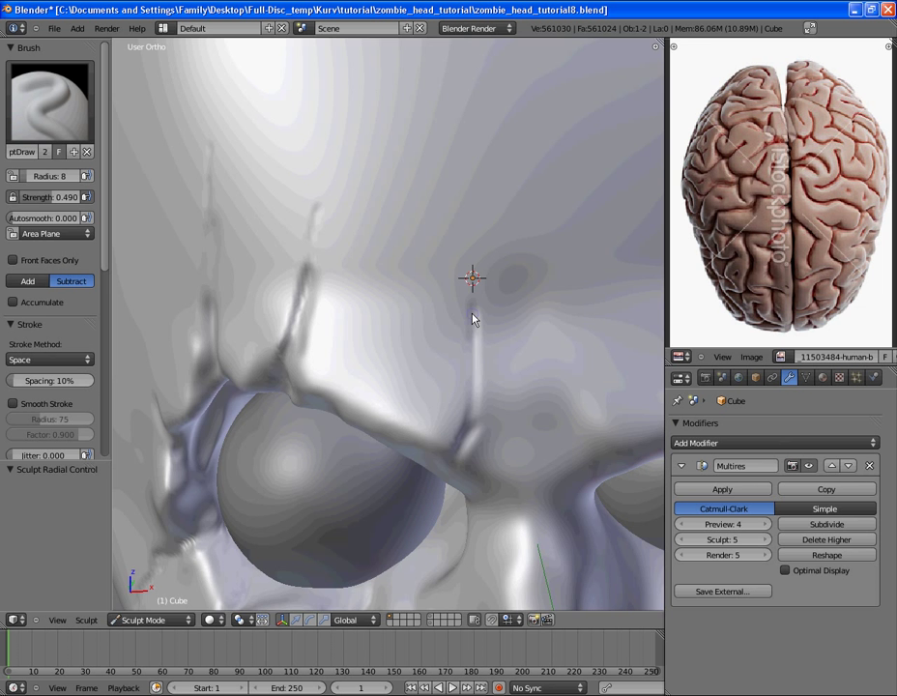
- Switch to the Crease brush at radius 32 and sharpen the crack above the inner end of the right brow
scroll(443, 290, down, 3)
mouse_move(423, 277)
middle_down()
mouse_move(386, 324)
mouse_move(427, 292)
mouse_move(216, 157)
middle_up()
click(80, 109)
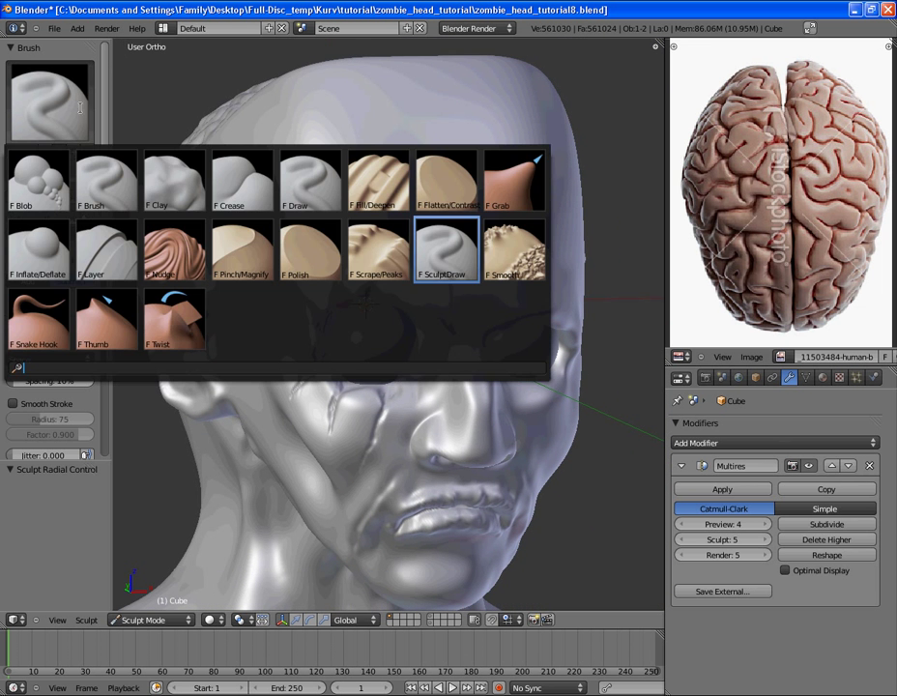
click(242, 179)
scroll(482, 239, up, 3)
key(f)
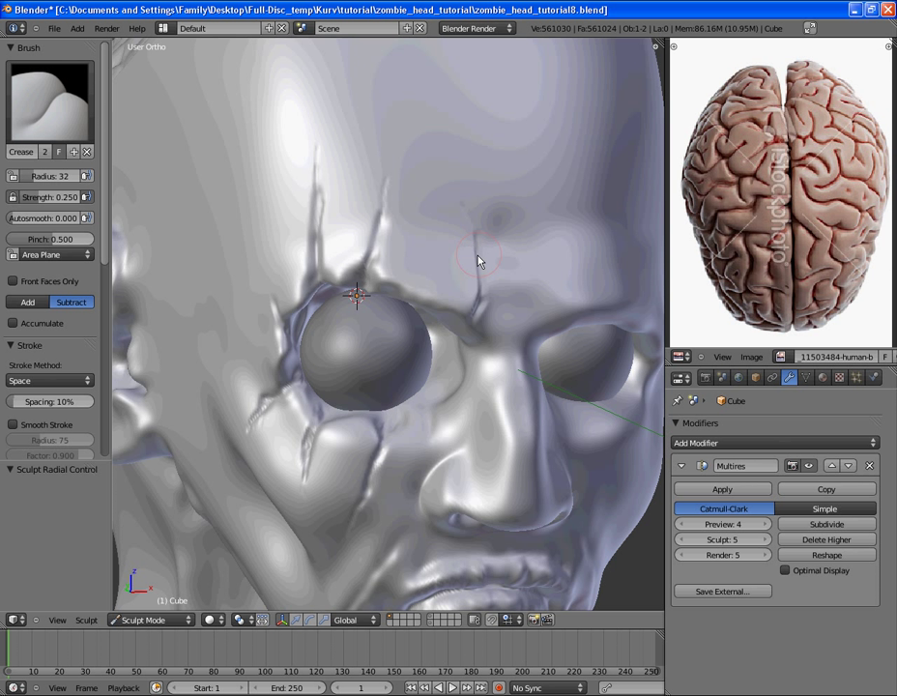
click(467, 221)
drag(477, 295, 488, 224)
- Set the Crease brush to radius 55 and strength 0.164, and pinch the two forehead cracks above the right eye
key(f)
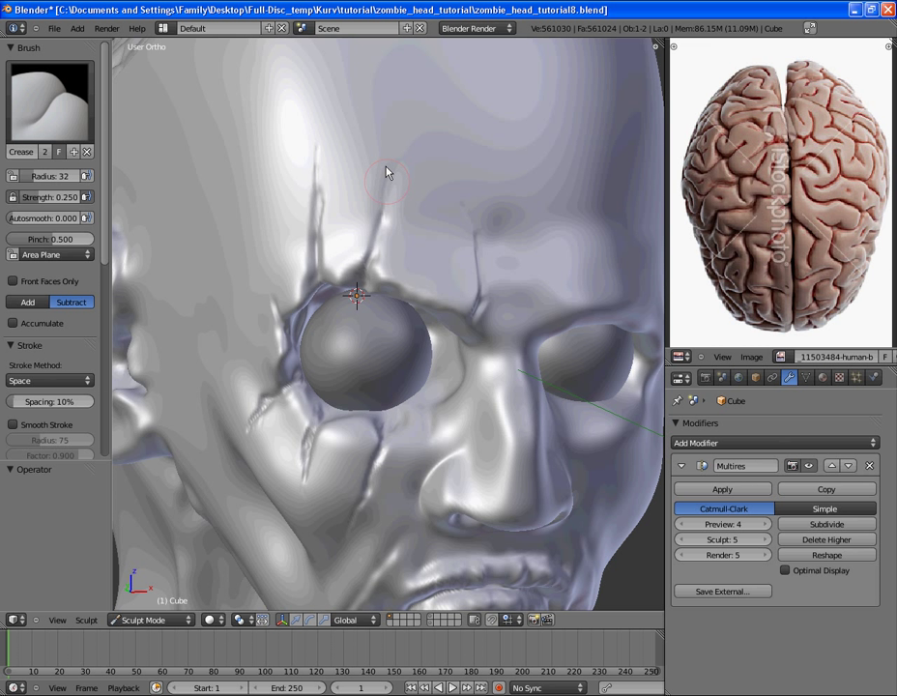
click(396, 175)
key(shift+f)
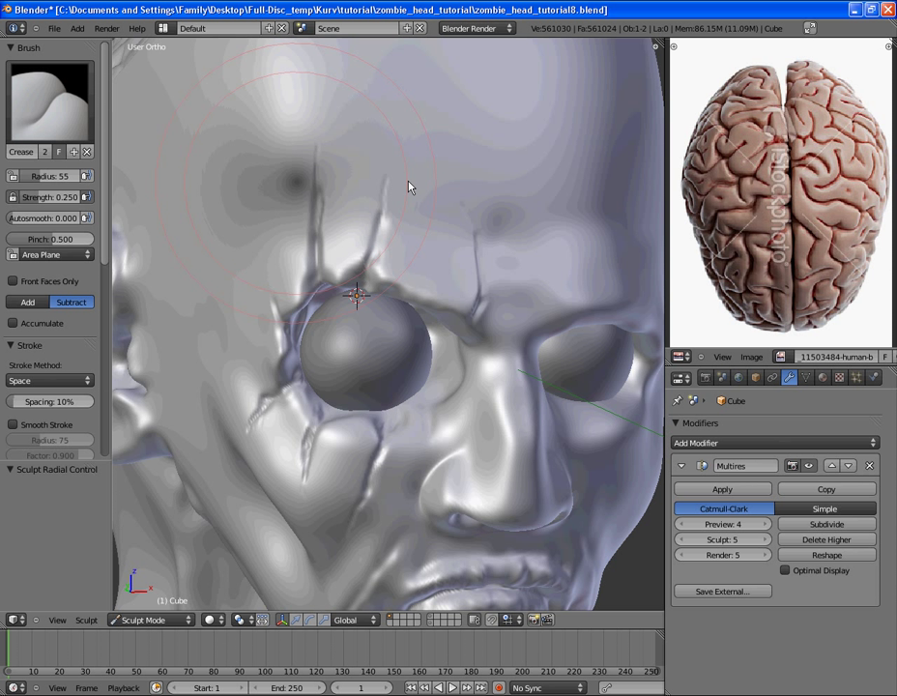
click(412, 185)
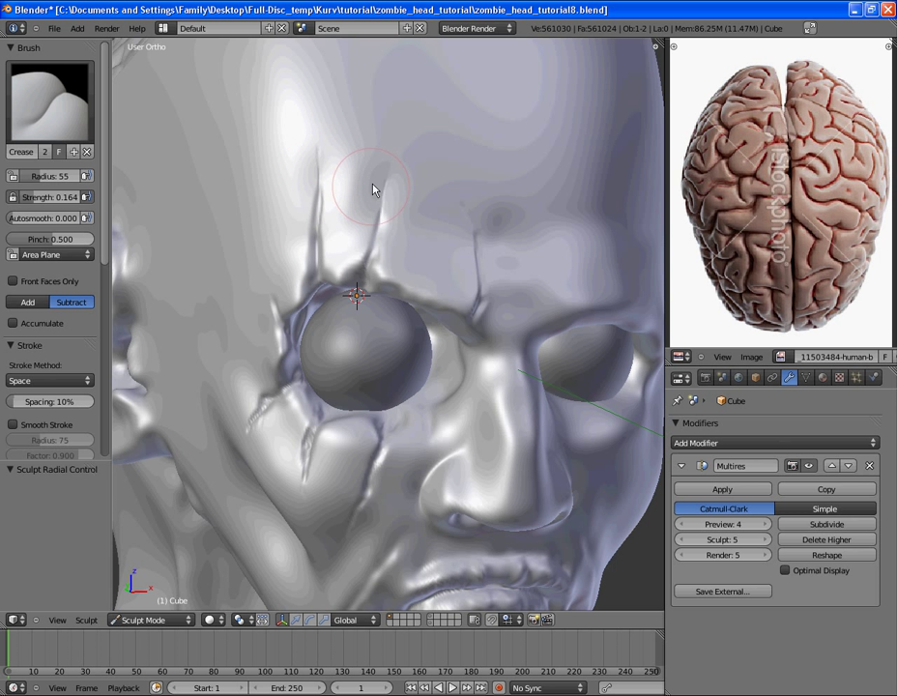
- Pinch the cracks in the cheek below the right eye socket with the Crease brush
middle_drag(374, 190, 414, 145)
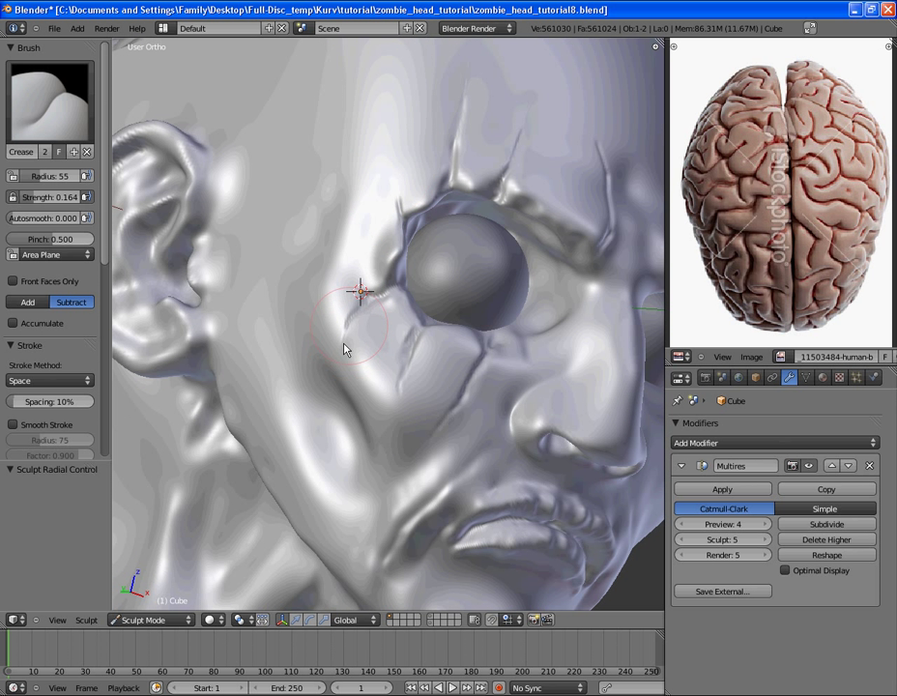
mouse_move(404, 386)
mouse_down()
mouse_move(458, 444)
mouse_move(446, 427)
mouse_up()
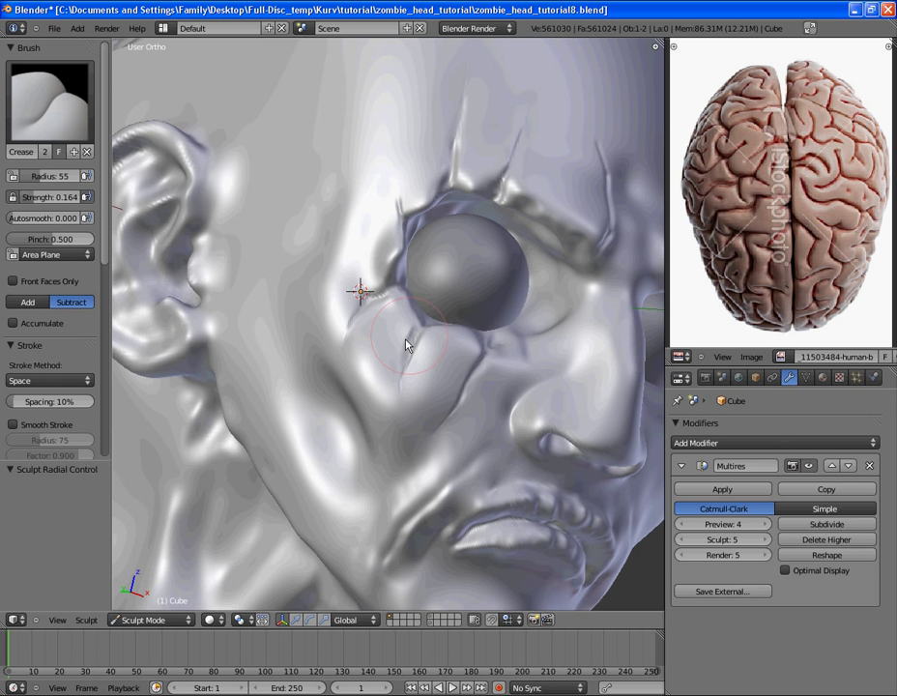
scroll(425, 266, down, 2)
middle_drag(430, 262, 304, 294)
scroll(425, 259, up, 2)
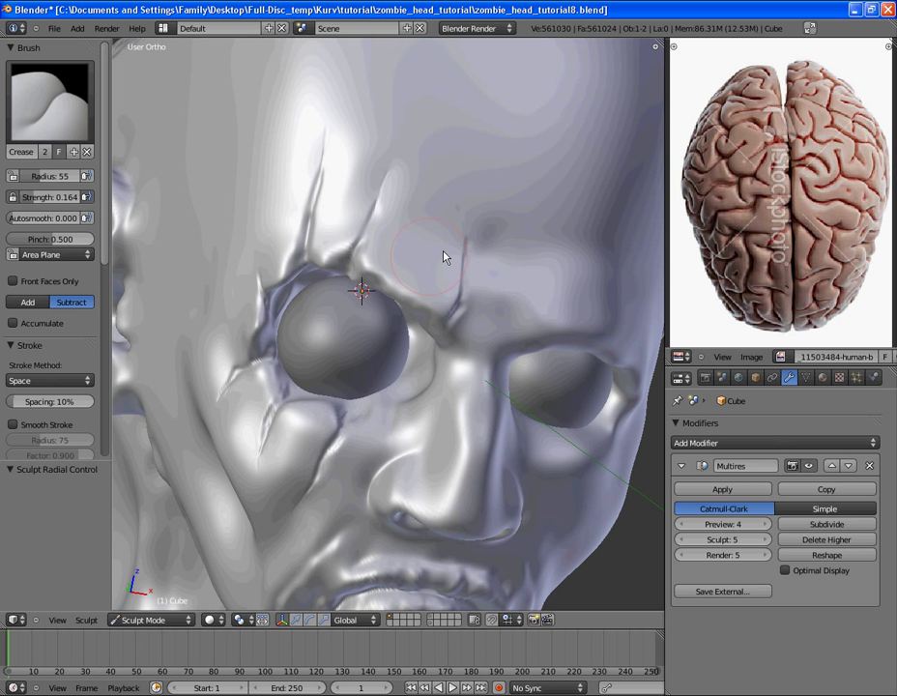
- Switch to the SculptDraw brush at radius 4 and extend the thin crack above the inner end of the right brow
scroll(470, 226, down, 2)
middle_drag(471, 225, 411, 241)
scroll(411, 241, up, 3)
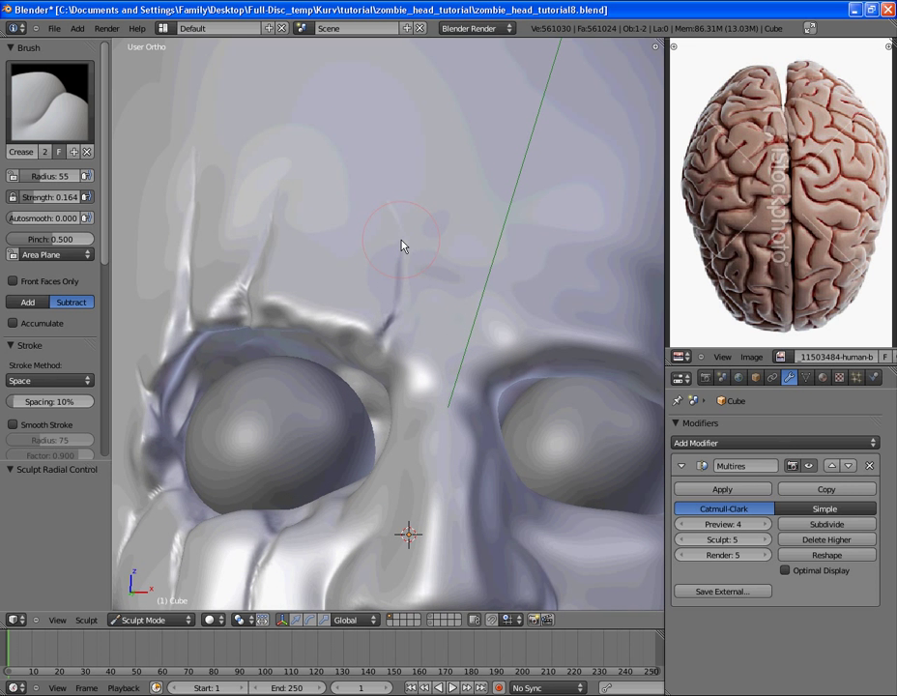
click(48, 97)
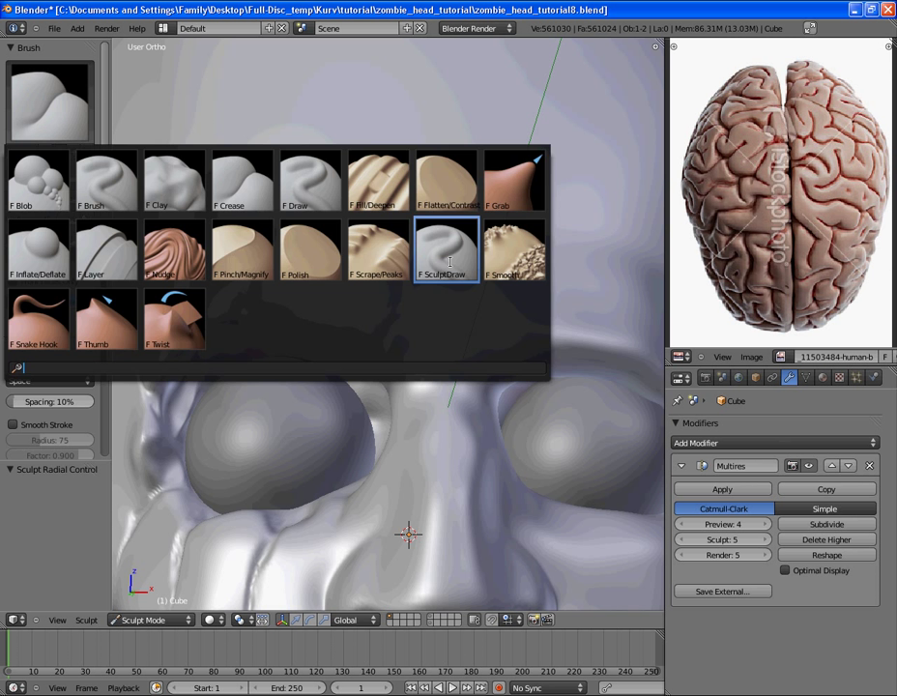
click(448, 192)
click(437, 246)
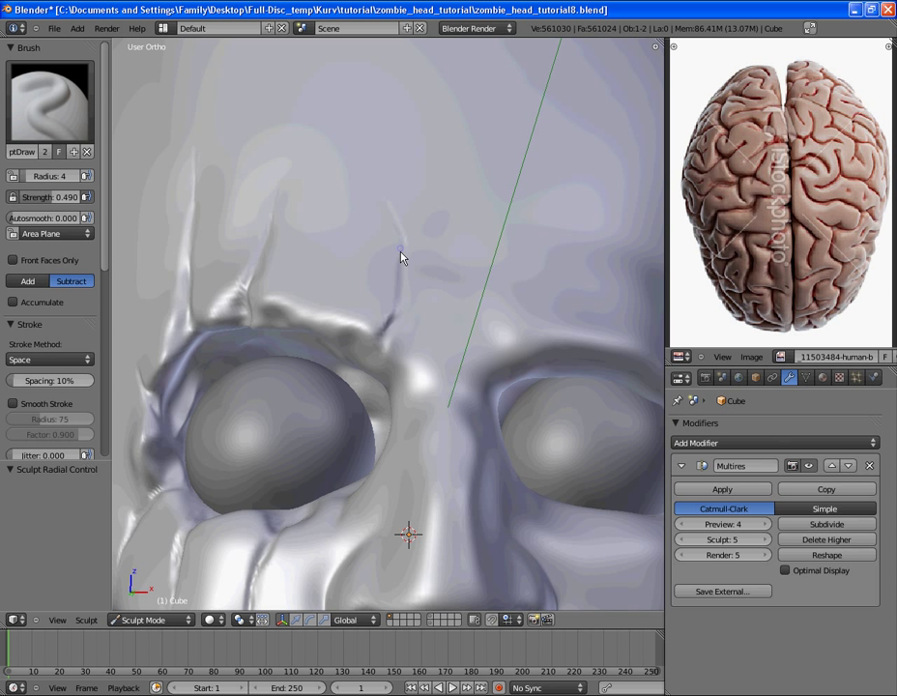
- Return to the Crease brush and sharpen the extended crack above the inner end of the right brow
scroll(392, 261, down, 3)
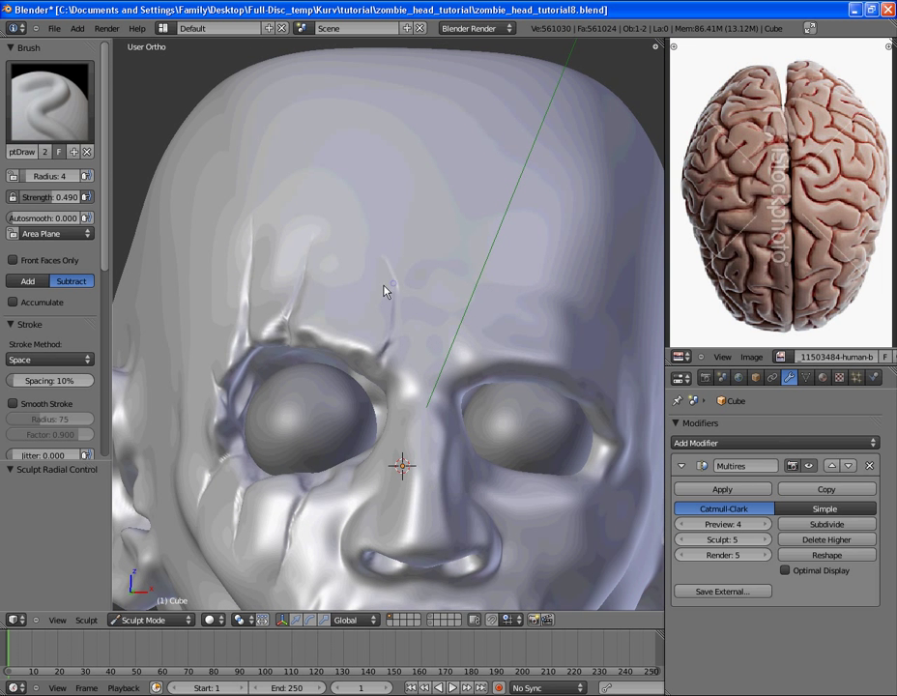
click(58, 97)
click(242, 179)
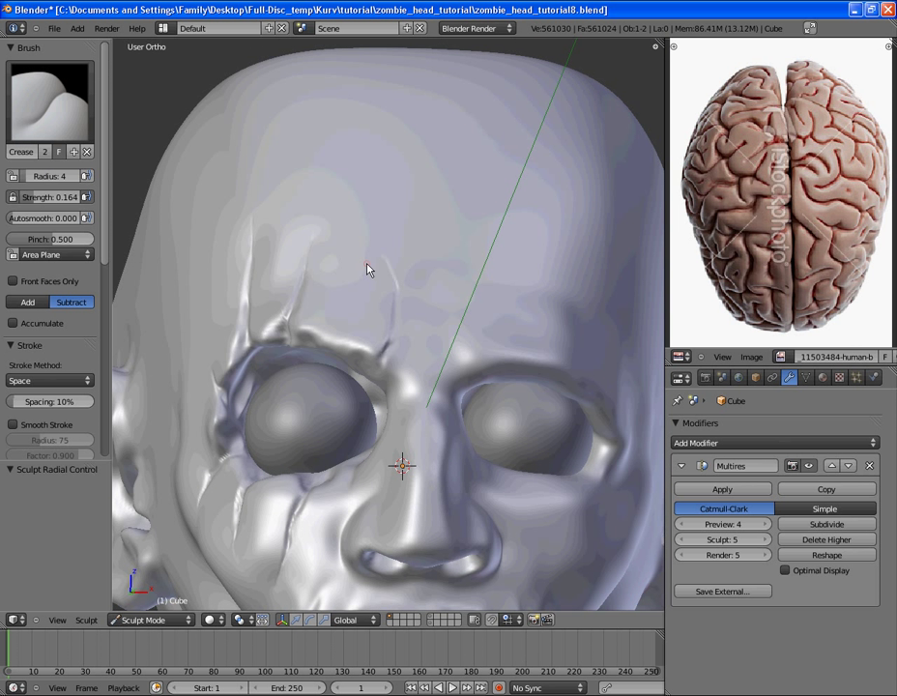
drag(400, 299, 397, 302)
- Save the sculpt over the existing file zombie_head_tutorial8.blend
scroll(361, 171, down, 2)
mouse_move(361, 171)
middle_down()
mouse_move(402, 142)
mouse_move(382, 169)
mouse_move(420, 262)
mouse_move(393, 168)
mouse_move(406, 142)
mouse_move(432, 215)
mouse_move(388, 259)
middle_up()
key(ctrl+s)
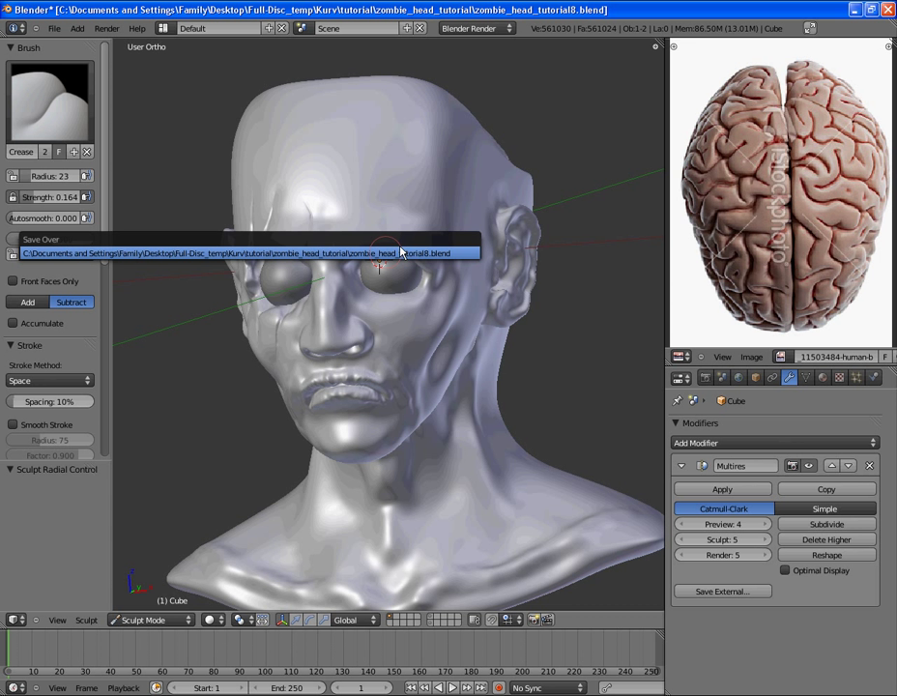
click(397, 254)
- With the Grab brush at radius 53, pull the upper rim of the left eye socket down over the eyeball from the front view
key(KP_1)
scroll(432, 307, up, 5)
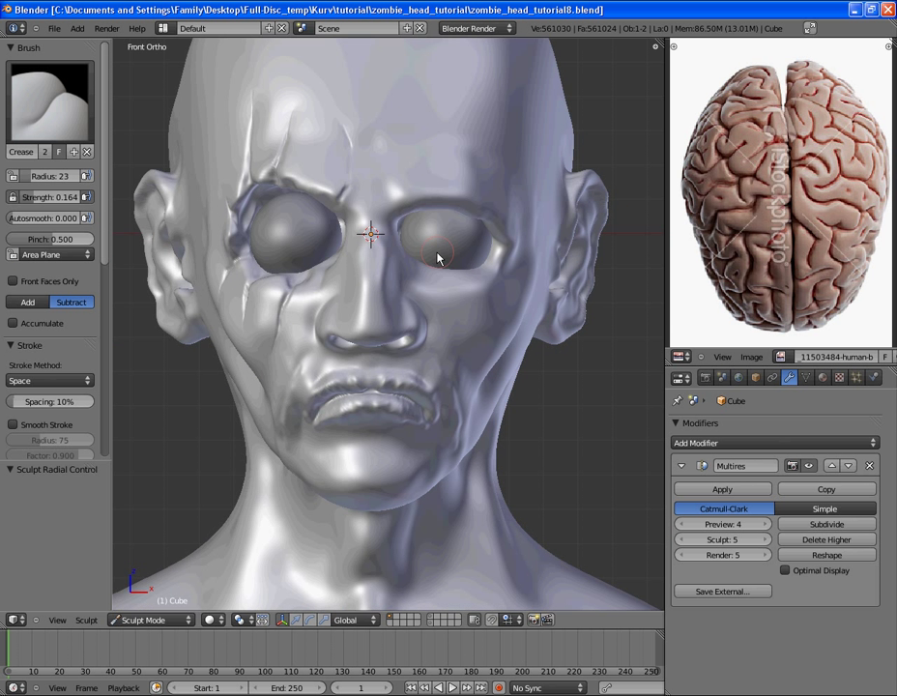
click(91, 119)
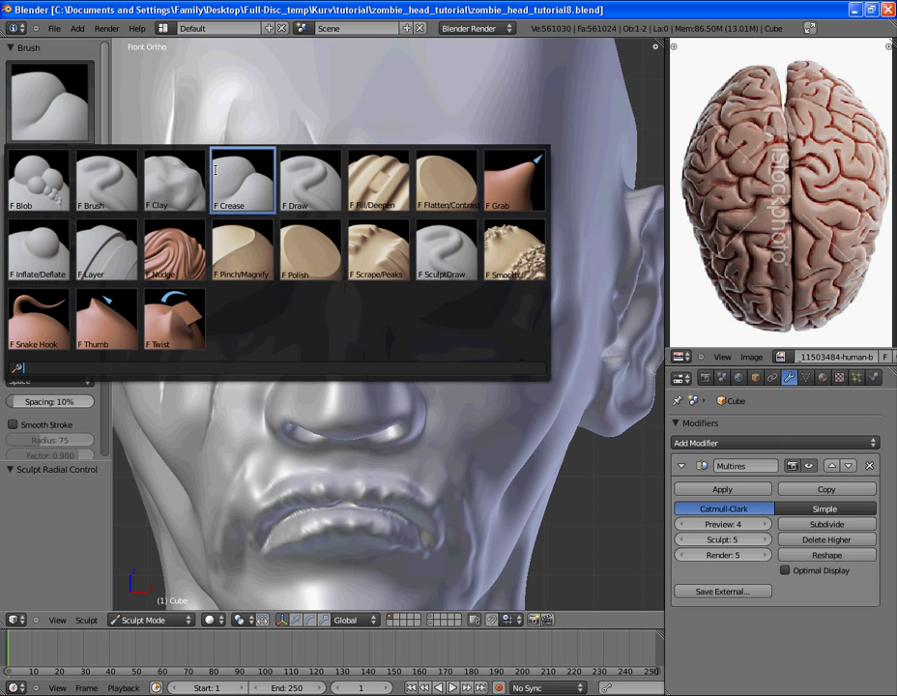
click(515, 179)
key(f)
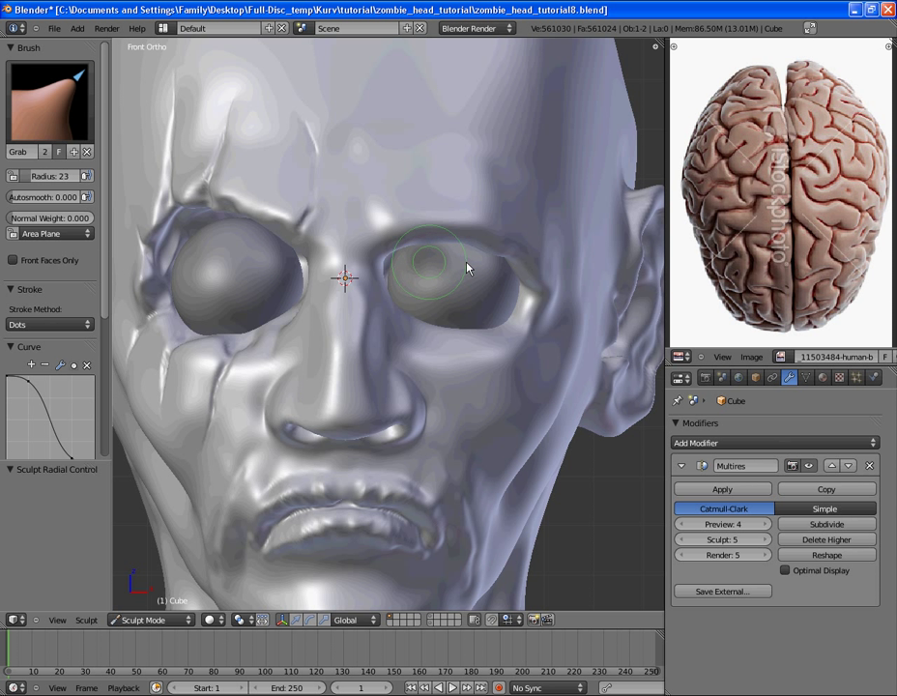
click(467, 261)
mouse_move(505, 251)
mouse_down()
mouse_move(504, 263)
mouse_move(540, 296)
mouse_move(527, 326)
mouse_up()
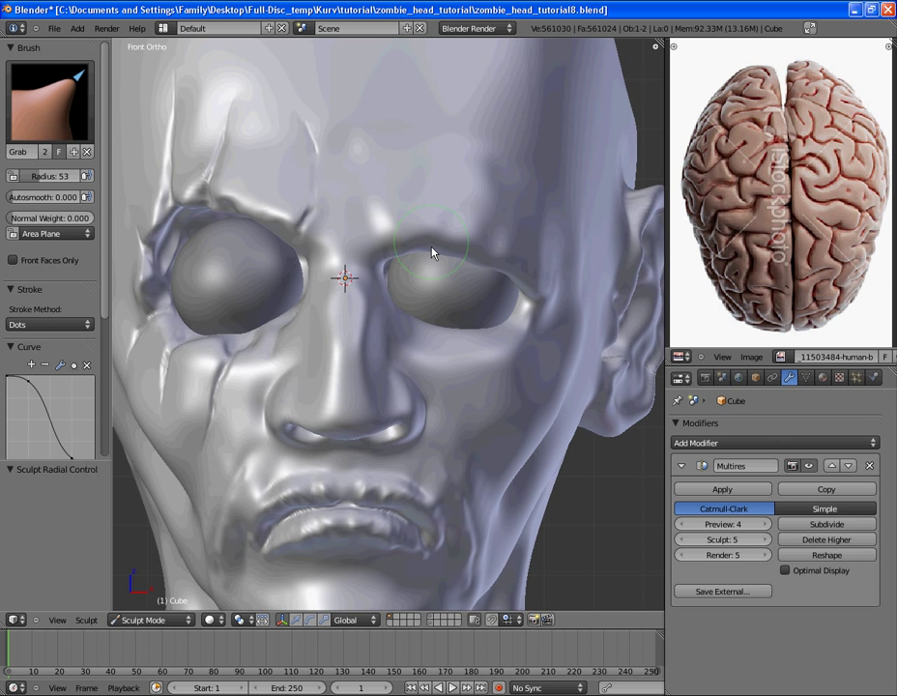
scroll(433, 251, down, 2)
scroll(440, 289, up, 3)
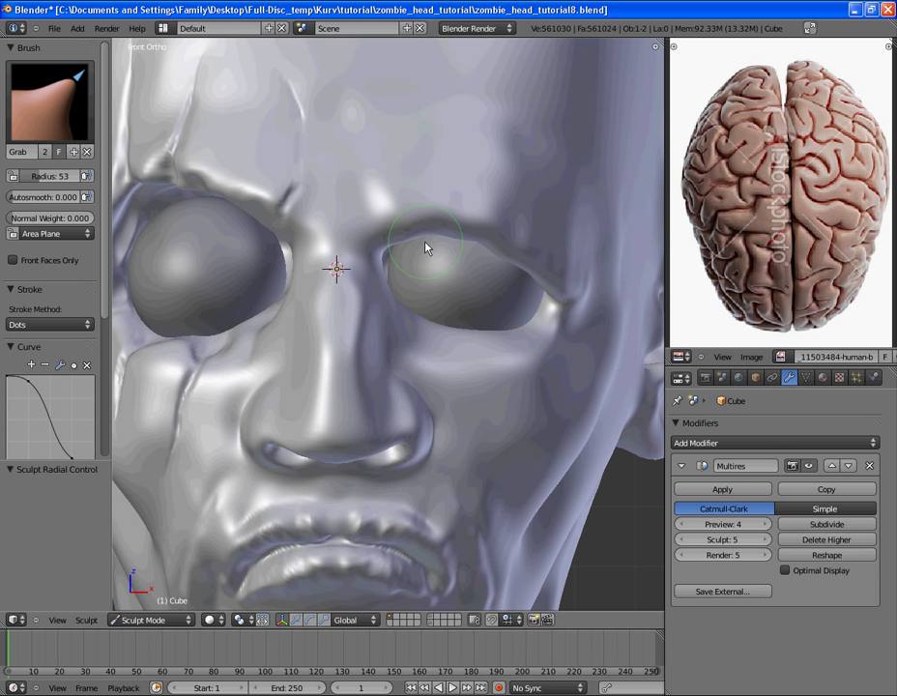
scroll(428, 248, down, 3)
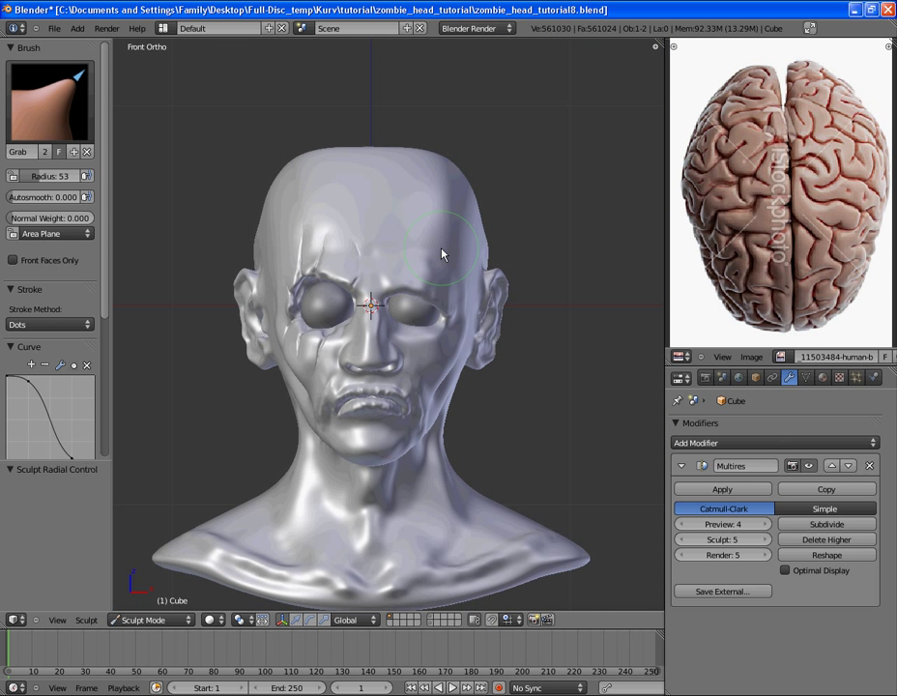
- Switch to the SculptDraw brush at radius 53 and strength 0.490 and set it to Add for the left eye socket
middle_drag(433, 257, 305, 194)
key(KP_1)
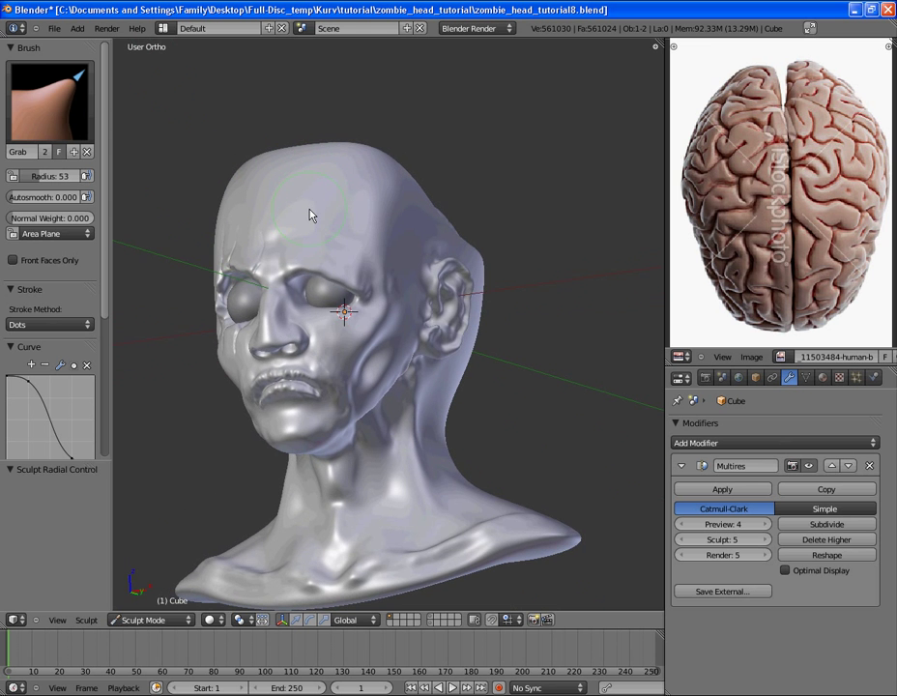
scroll(331, 273, up, 2)
shift+middle_drag(337, 262, 431, 250)
scroll(389, 282, up, 4)
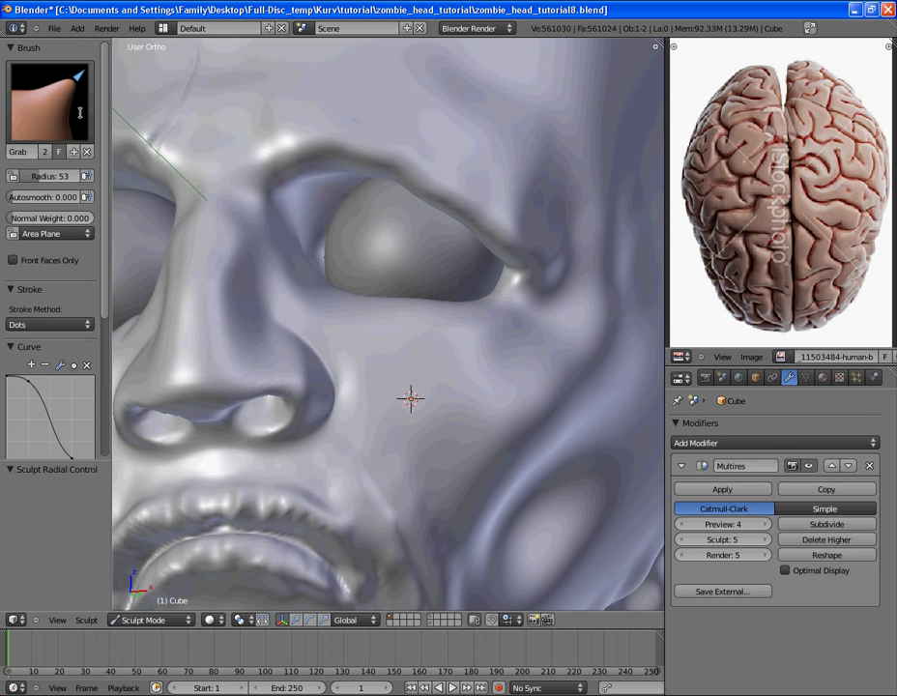
click(49, 101)
click(432, 257)
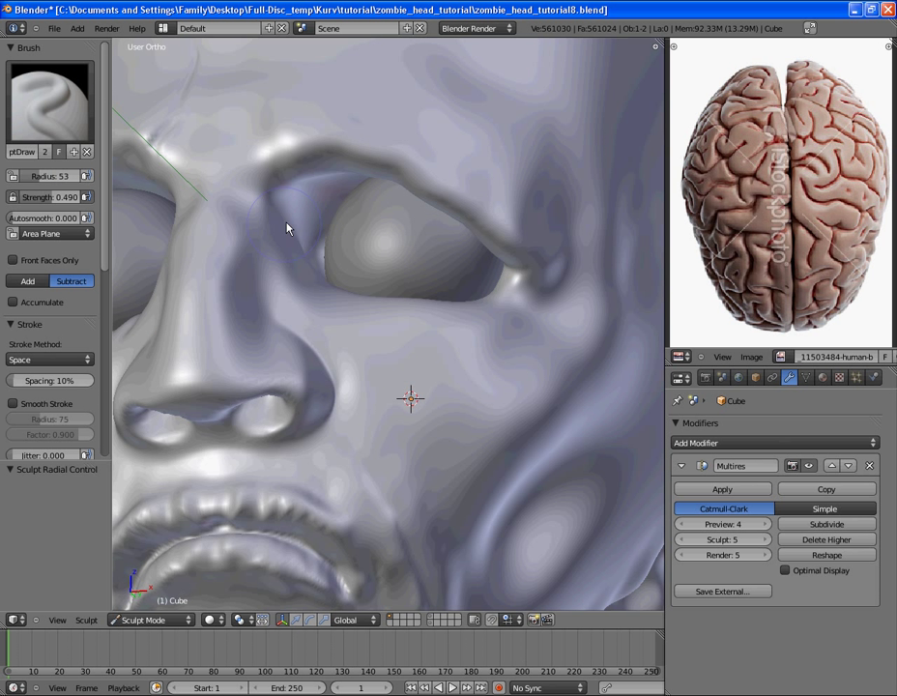
drag(333, 211, 338, 245)
click(37, 283)
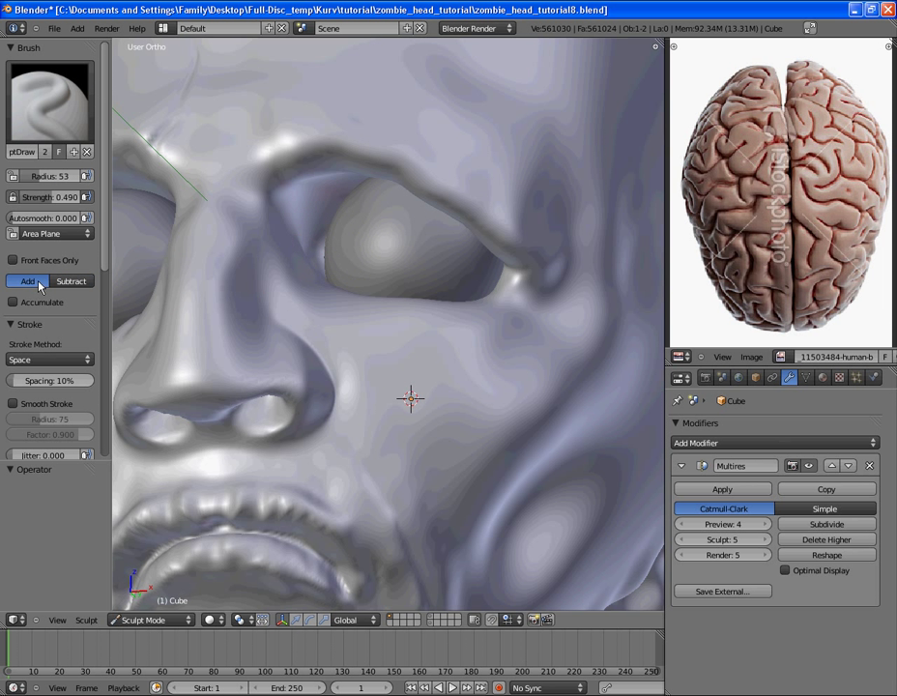
- Build up the inner corner of the left eye socket beside the nose with the SculptDraw brush
scroll(374, 246, down, 2)
middle_drag(374, 246, 392, 287)
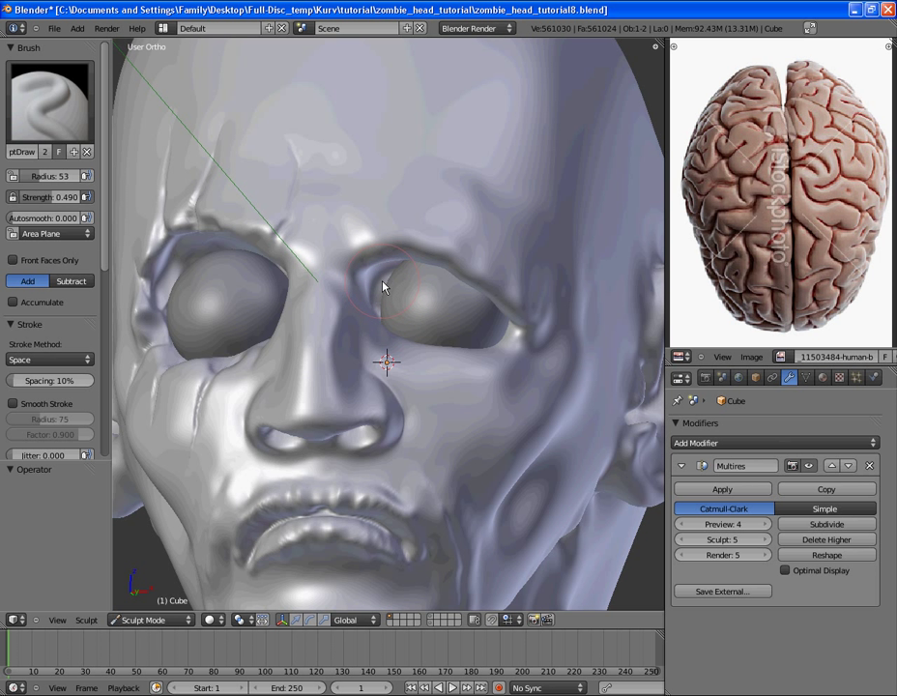
drag(382, 278, 400, 284)
mouse_move(501, 307)
middle_down()
mouse_move(485, 262)
mouse_move(429, 278)
middle_up()
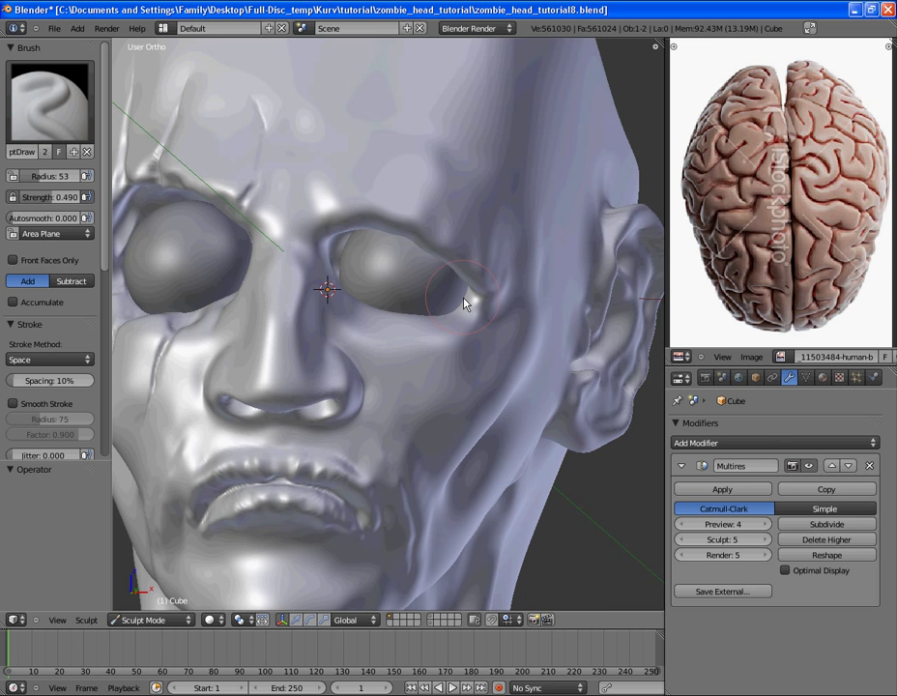
middle_drag(362, 260, 327, 219)
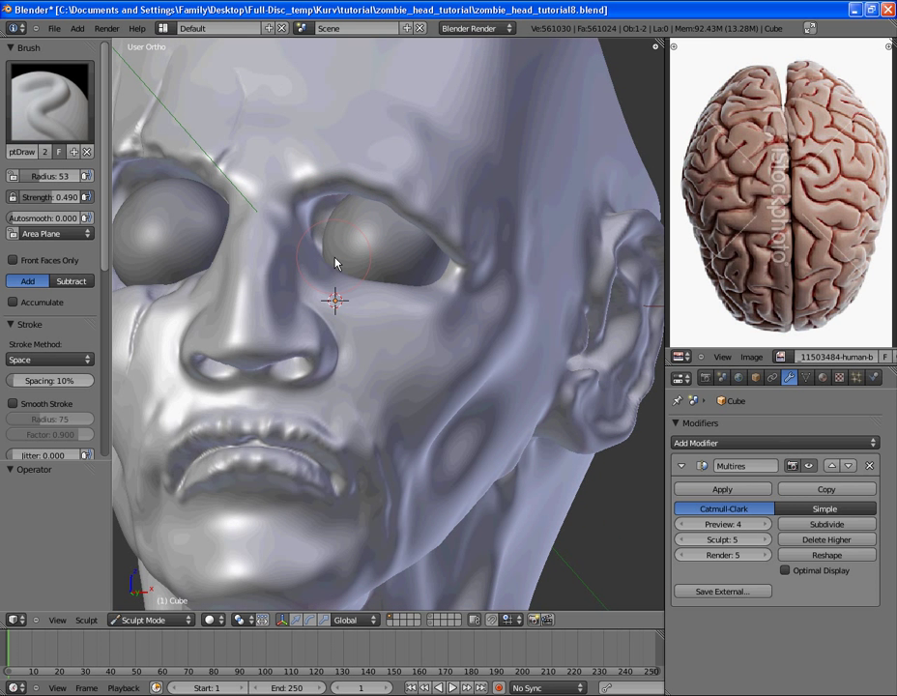
mouse_move(387, 226)
middle_down()
mouse_move(394, 284)
mouse_move(406, 296)
mouse_move(365, 217)
mouse_move(417, 254)
mouse_move(356, 220)
middle_up()
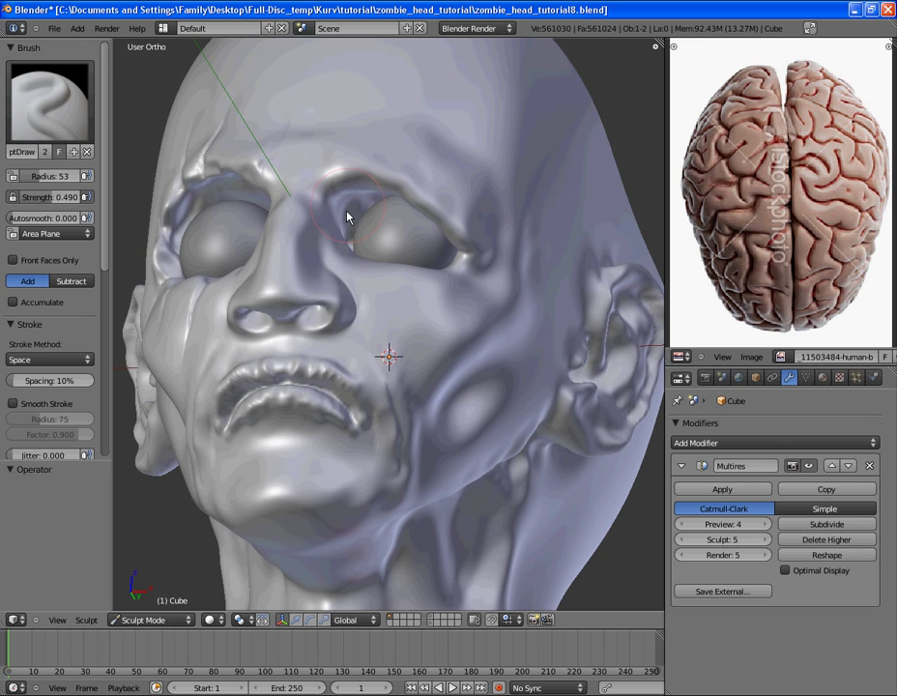
mouse_move(428, 248)
middle_down()
mouse_move(406, 296)
mouse_move(386, 267)
mouse_move(368, 265)
mouse_move(351, 198)
middle_up()
scroll(411, 292, down, 1)
scroll(411, 292, up, 2)
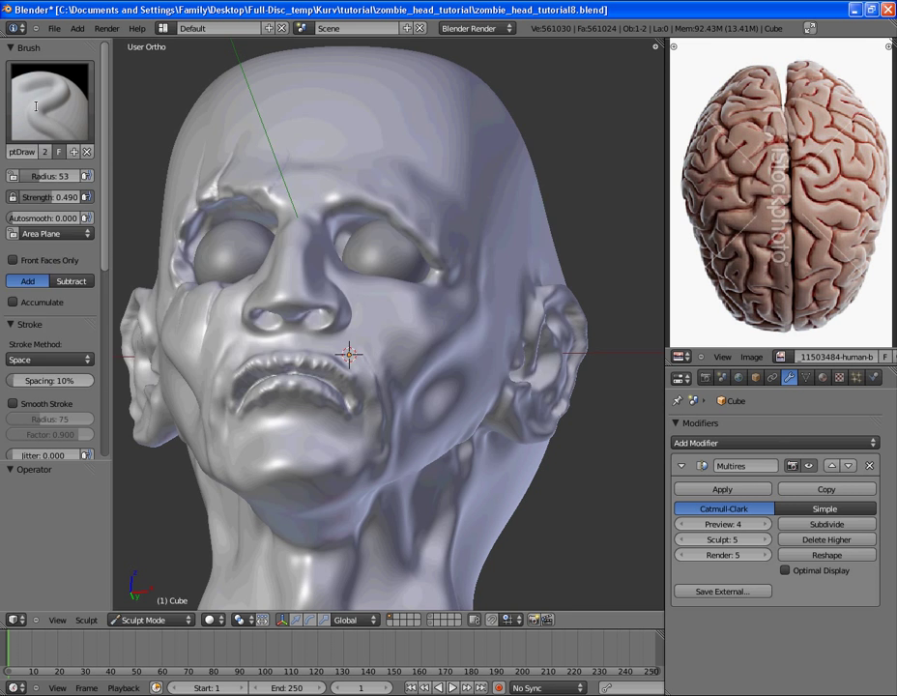
- Switch to the Fill/Deepen brush in Fill mode and fill in the inner corner of the left eye socket
click(49, 97)
click(387, 179)
scroll(380, 201, up, 3)
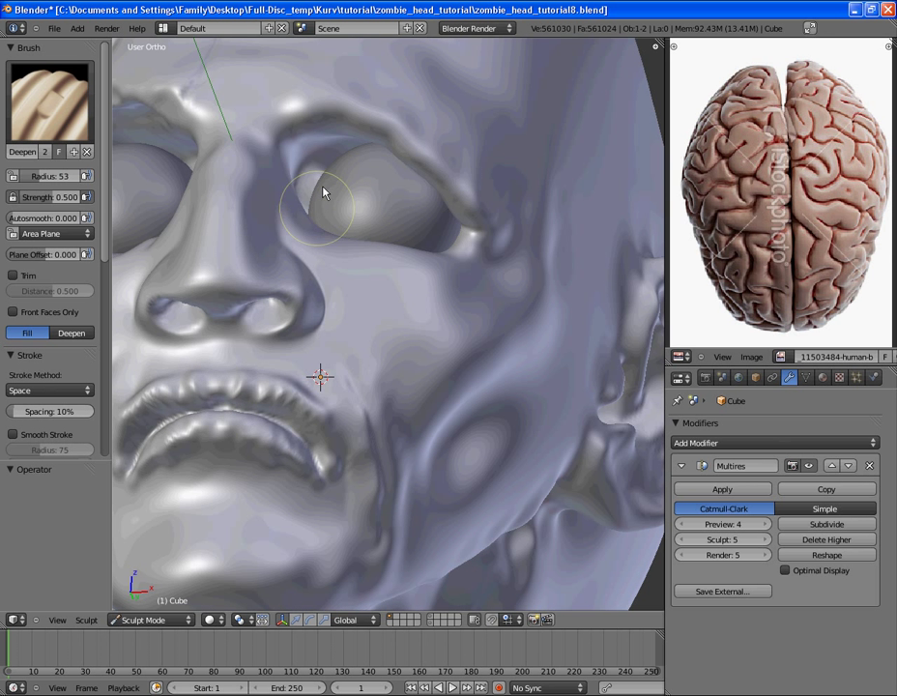
scroll(339, 214, down, 4)
middle_drag(339, 214, 470, 336)
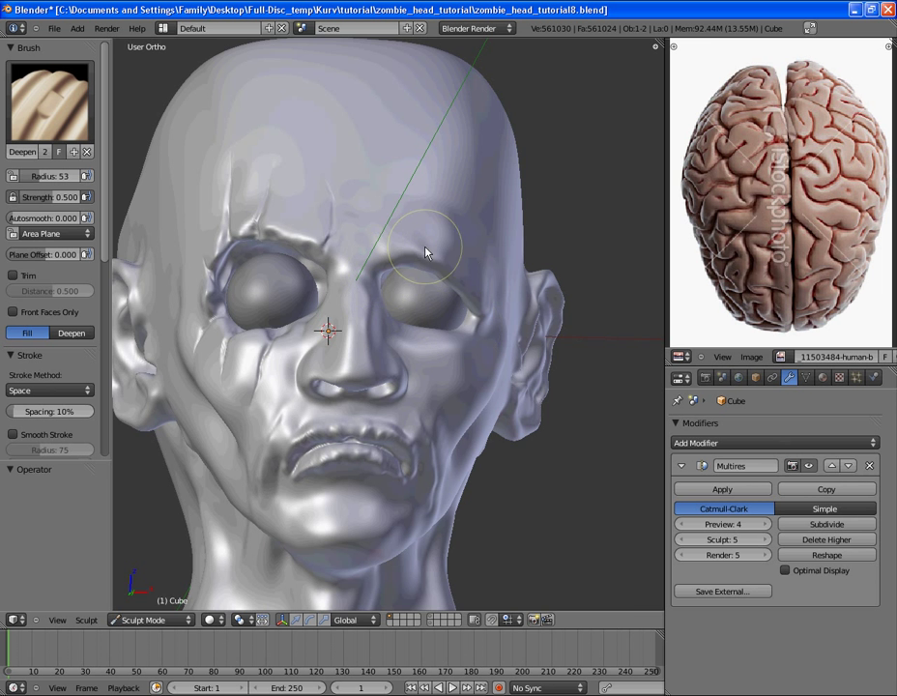
- Soften the area above the right eye socket with the Fill/Deepen brush at radius 53 and strength 0.500
middle_drag(427, 251, 340, 269)
scroll(374, 228, down, 2)
mouse_move(394, 266)
middle_down()
mouse_move(374, 229)
mouse_move(420, 303)
mouse_move(367, 336)
middle_up()
scroll(379, 308, up, 2)
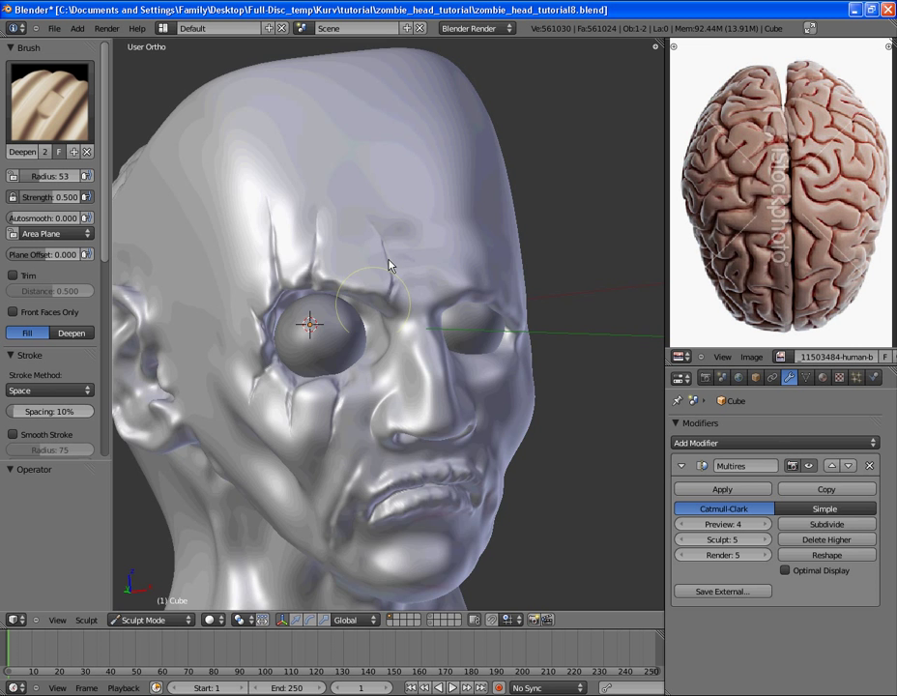
middle_drag(389, 260, 357, 200)
mouse_move(313, 194)
mouse_down()
mouse_move(324, 190)
mouse_move(300, 193)
mouse_up()
mouse_move(302, 199)
middle_down()
mouse_move(340, 296)
mouse_move(302, 234)
middle_up()
middle_drag(340, 315, 387, 280)
scroll(360, 327, down, 3)
scroll(375, 266, up, 5)
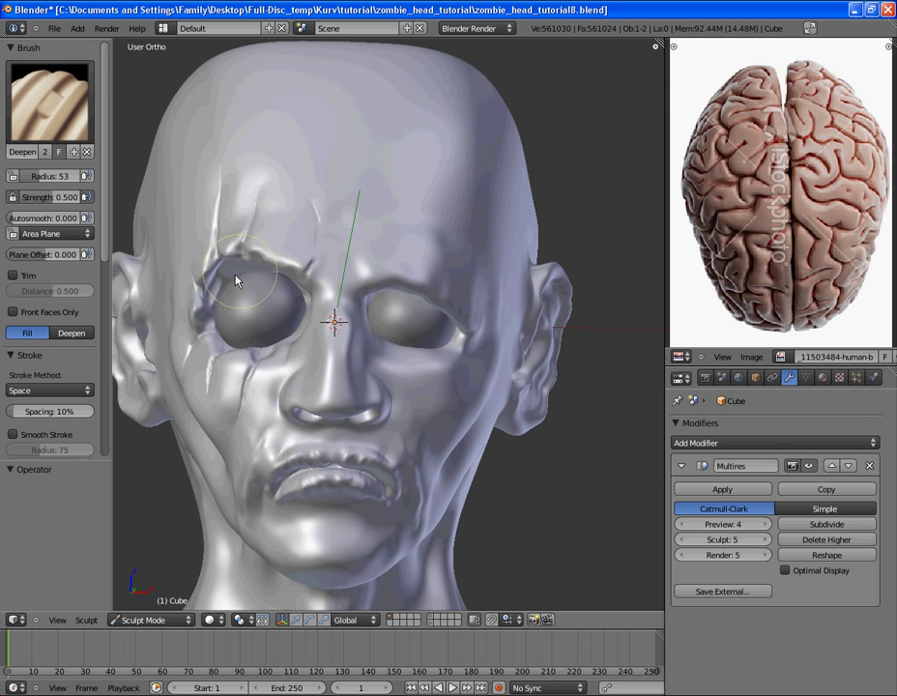
- Touch up the lower outer edge of the left eye socket with the Fill/Deepen brush
middle_drag(350, 315, 415, 336)
scroll(341, 257, up, 3)
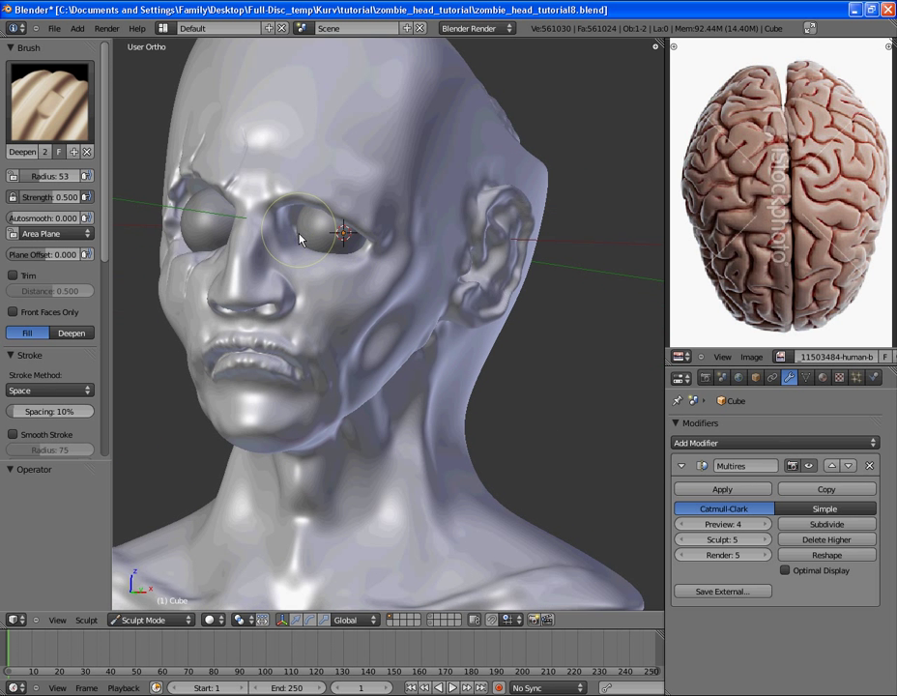
drag(346, 261, 382, 228)
scroll(383, 229, up, 2)
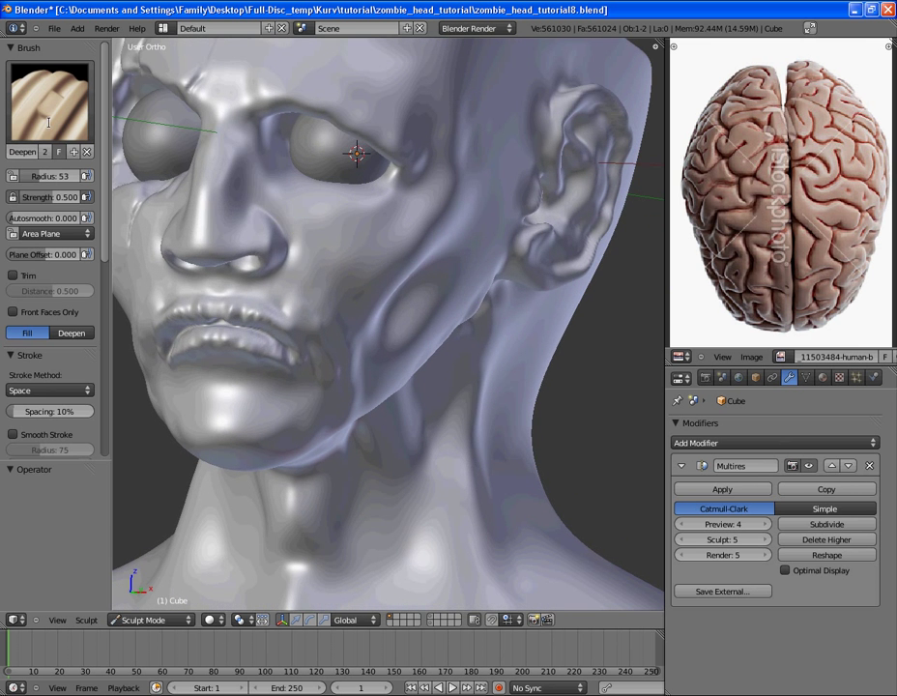
- Switch to the standard Brush at radius 15 and strength 0.505, and raise a lower eyelid along the left eye
click(48, 96)
click(78, 129)
scroll(298, 228, up, 3)
mouse_move(298, 227)
middle_down()
mouse_move(331, 260)
mouse_move(397, 281)
middle_up()
key(f)
click(376, 275)
key(f)
click(354, 273)
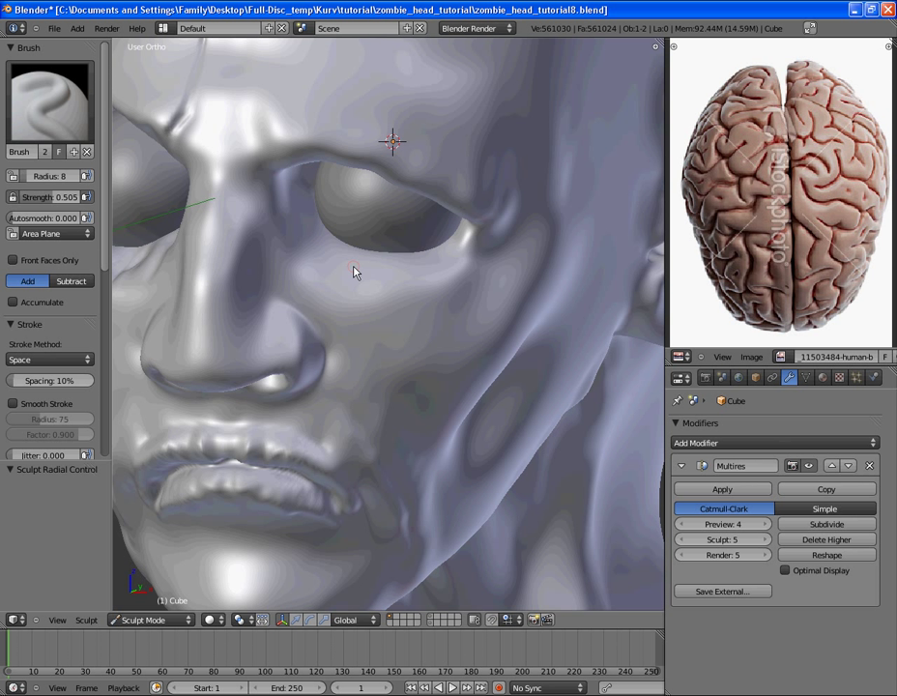
key(f)
click(317, 240)
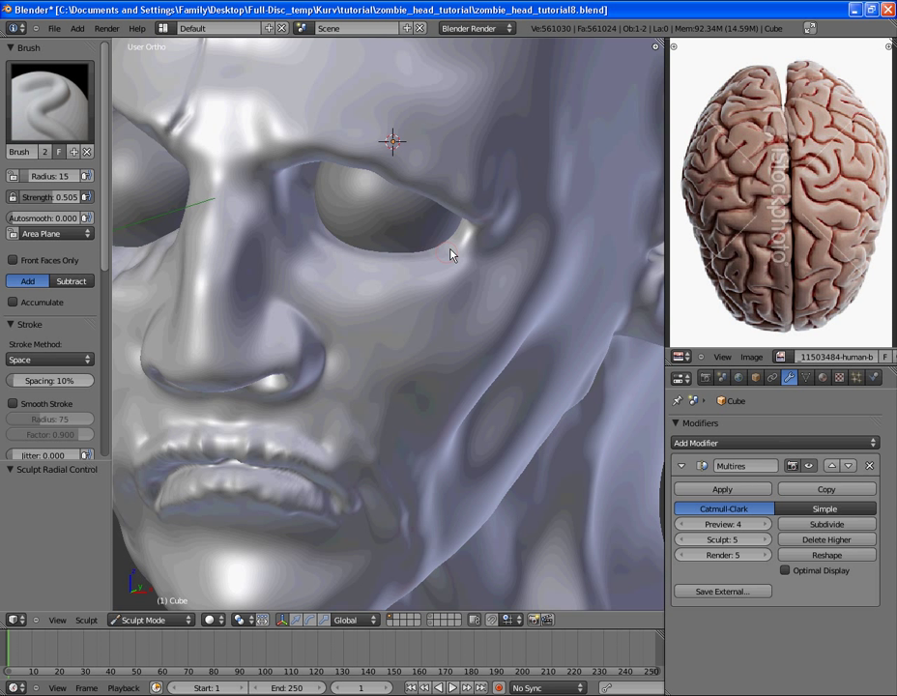
mouse_move(417, 261)
mouse_down()
mouse_move(321, 234)
mouse_move(365, 251)
mouse_move(456, 244)
mouse_move(375, 252)
mouse_move(335, 241)
mouse_up()
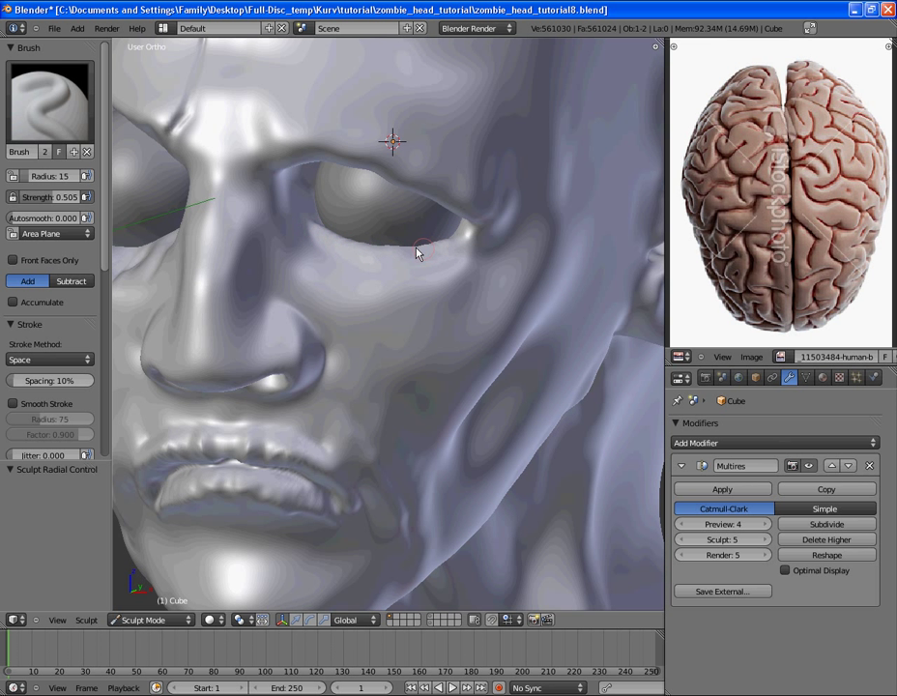
- Set the brush radius to 21 and thicken the left eye's lower eyelid from the inner corner outward
middle_drag(419, 253, 346, 157)
scroll(358, 166, down, 2)
scroll(360, 172, up, 5)
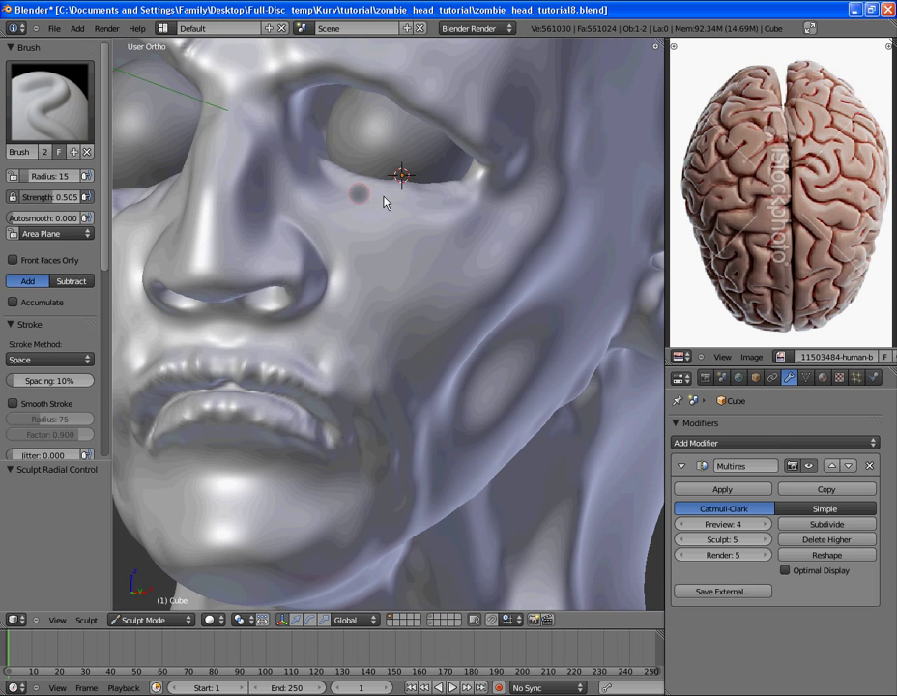
click(384, 196)
key(f)
click(337, 173)
drag(327, 165, 414, 185)
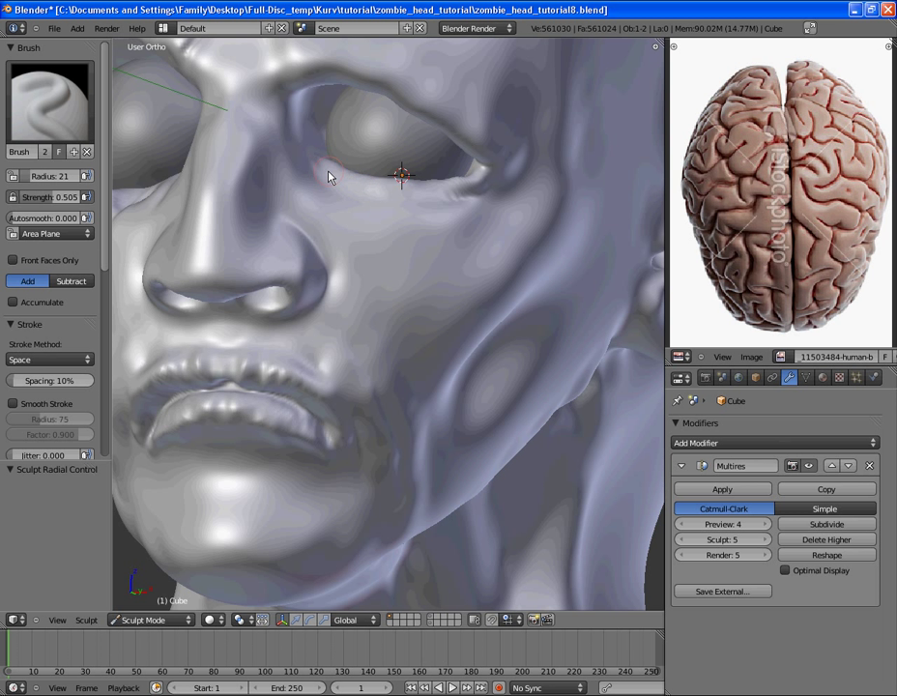
- Undo the last stroke on the left eye's lower eyelid
key(ctrl+z)
scroll(405, 209, down, 2)
mouse_move(402, 211)
middle_down()
mouse_move(345, 211)
mouse_move(378, 205)
middle_up()
scroll(358, 198, up, 2)
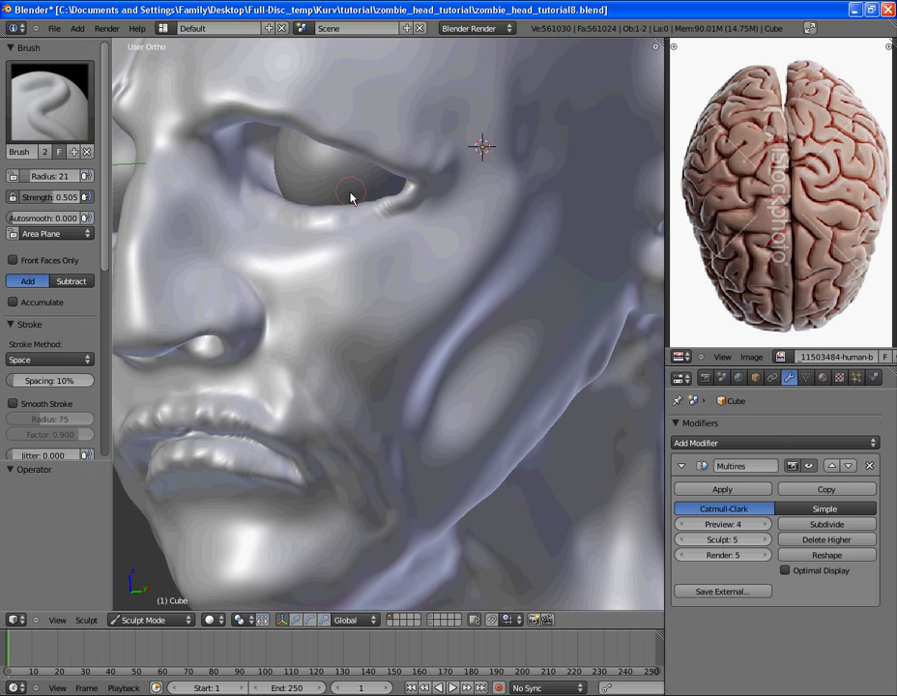
- Try to build up the skin below the left eye with the Brush at radius 60 and strength 0.505
key(f)
click(302, 244)
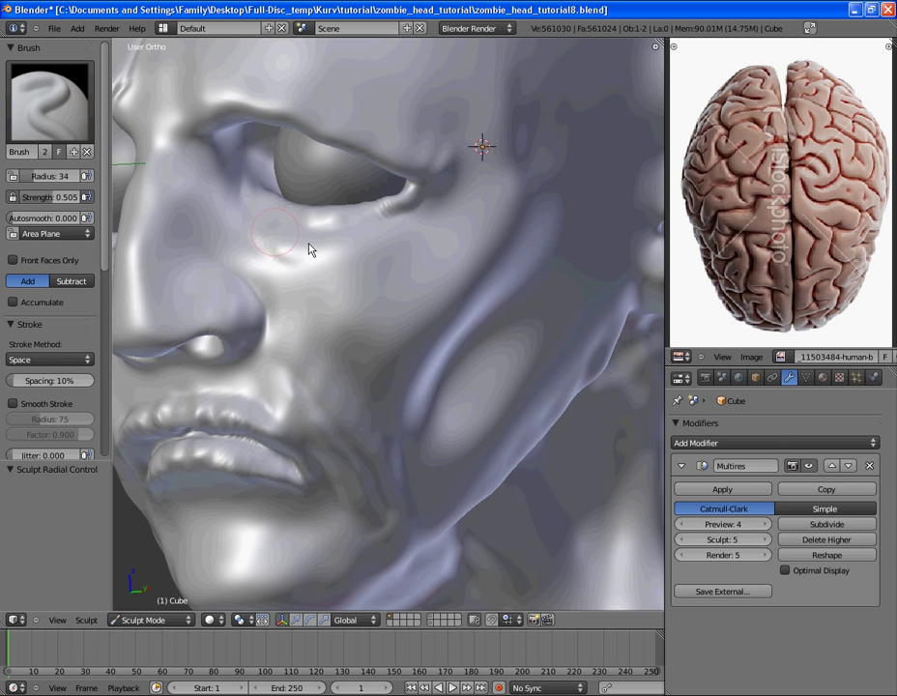
key(f)
click(300, 254)
drag(297, 249, 318, 272)
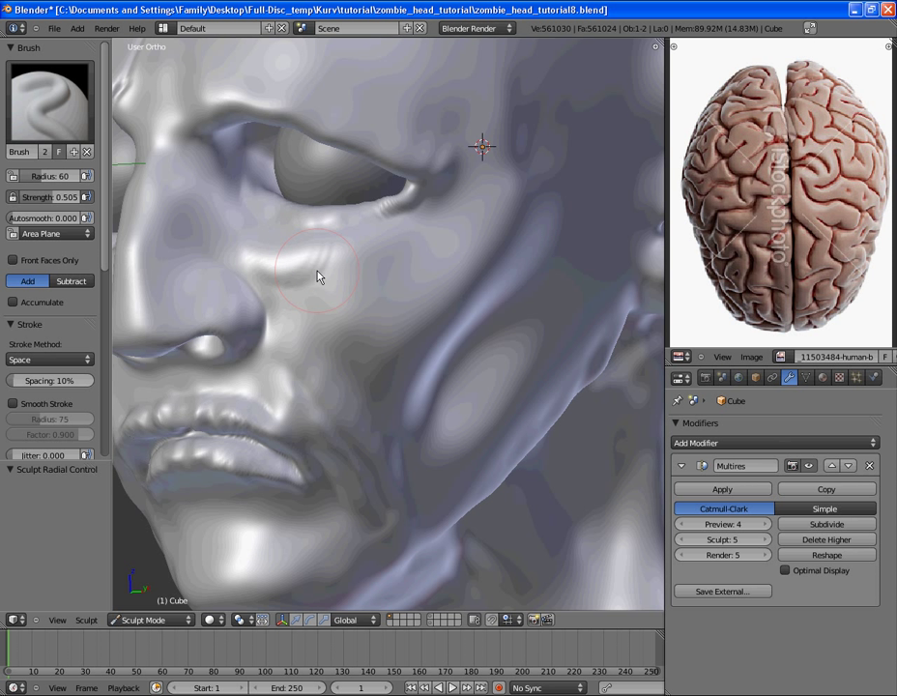
key(ctrl+z)
- Apply the smooth falloff curve, set the radius to 75, and smooth the skin below the left eye from the inner to the outer corner
scroll(85, 324, down, 5)
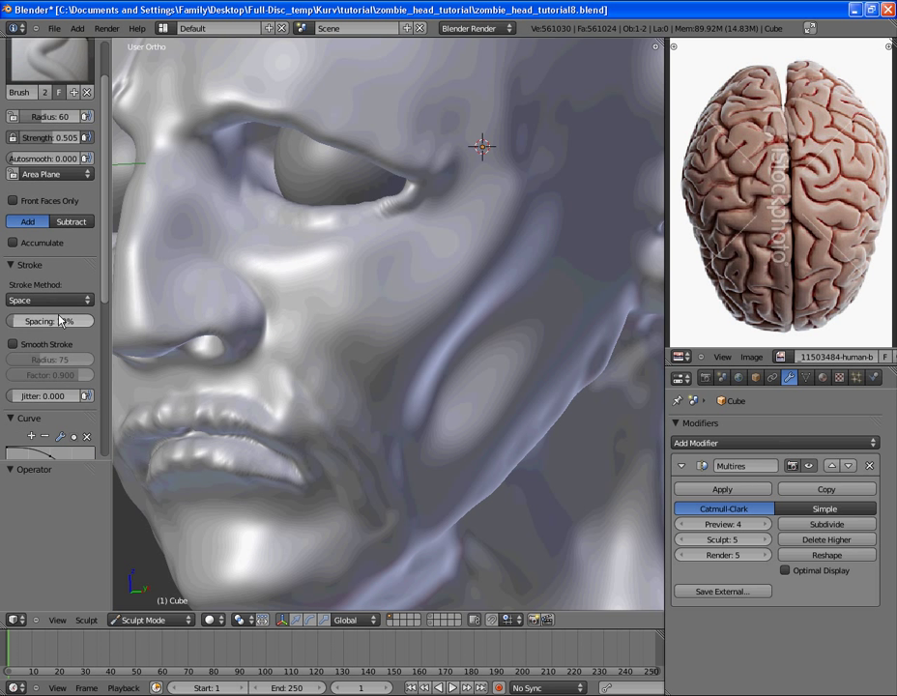
click(13, 412)
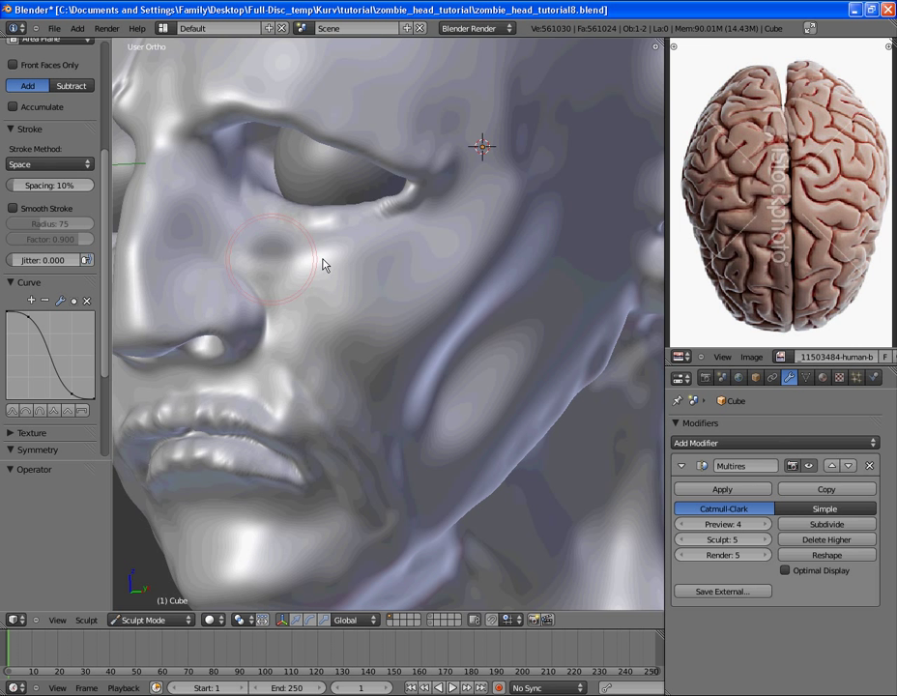
key(f)
click(357, 255)
mouse_move(303, 255)
mouse_down()
mouse_move(312, 243)
mouse_move(352, 258)
mouse_move(320, 324)
mouse_move(420, 241)
mouse_up()
scroll(419, 242, down, 2)
middle_drag(522, 242, 407, 301)
scroll(407, 302, up, 1)
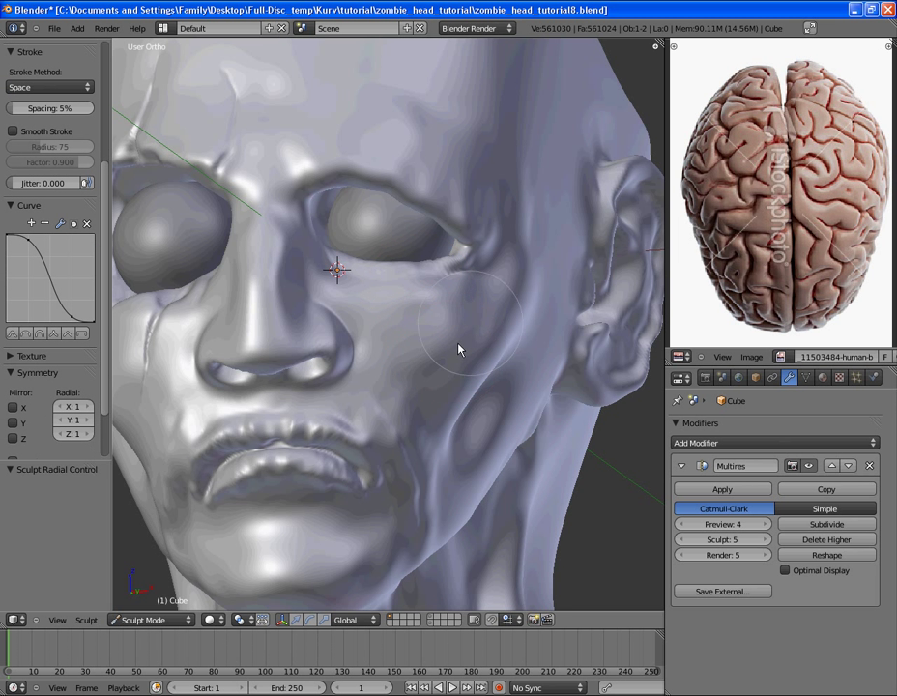
scroll(486, 250, up, 3)
drag(487, 250, 529, 236)
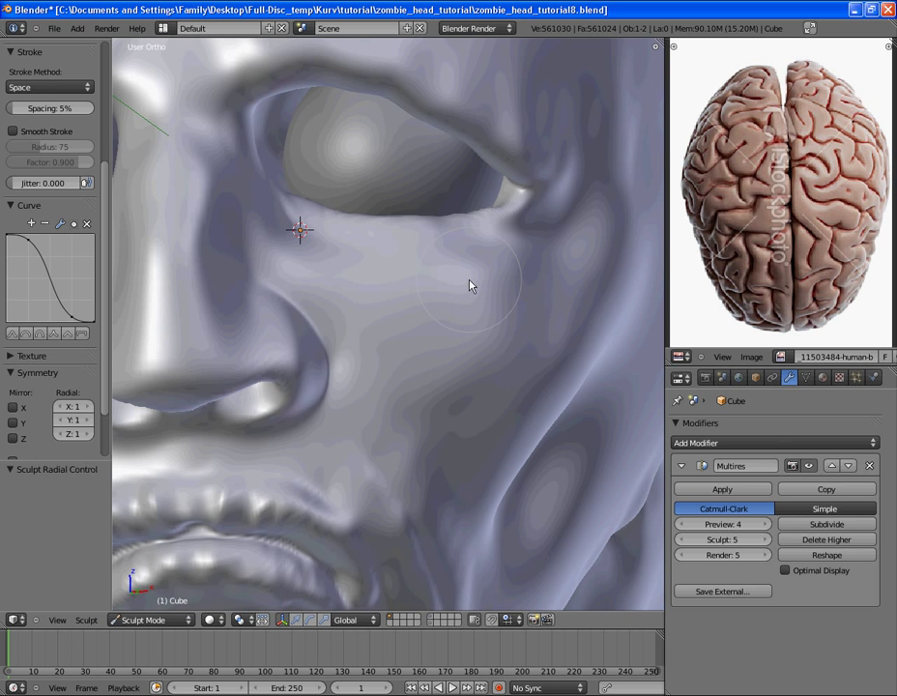
- Switch to the Crease brush in Subtract mode at radius 45 and strength 0.164, and deepen the left eye's outer corner
scroll(468, 281, down, 1)
shift+middle_drag(455, 291, 425, 318)
middle_drag(49, 80, 49, 123)
scroll(50, 120, up, 2)
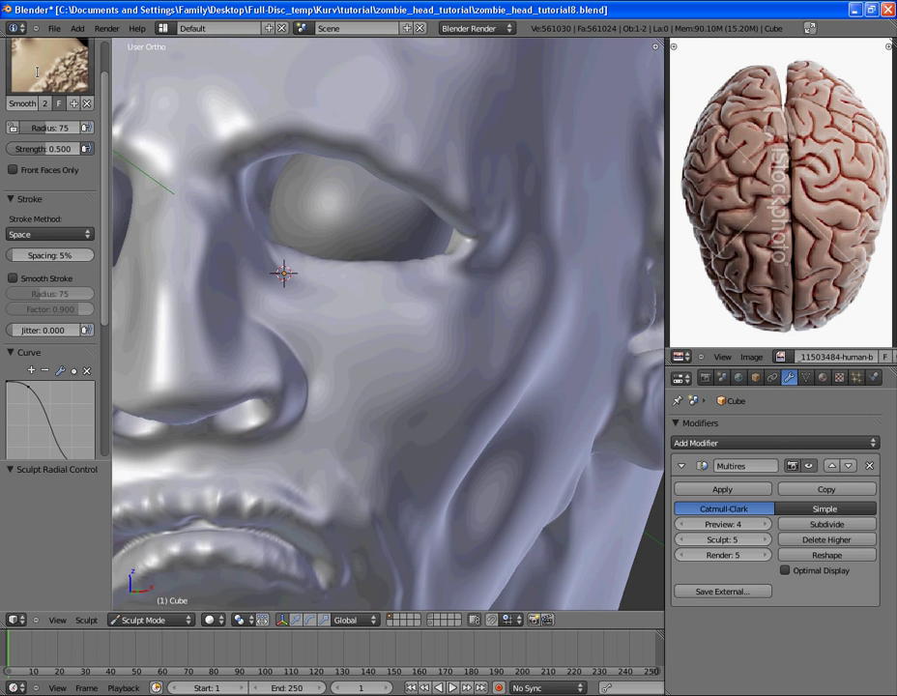
click(44, 70)
click(242, 136)
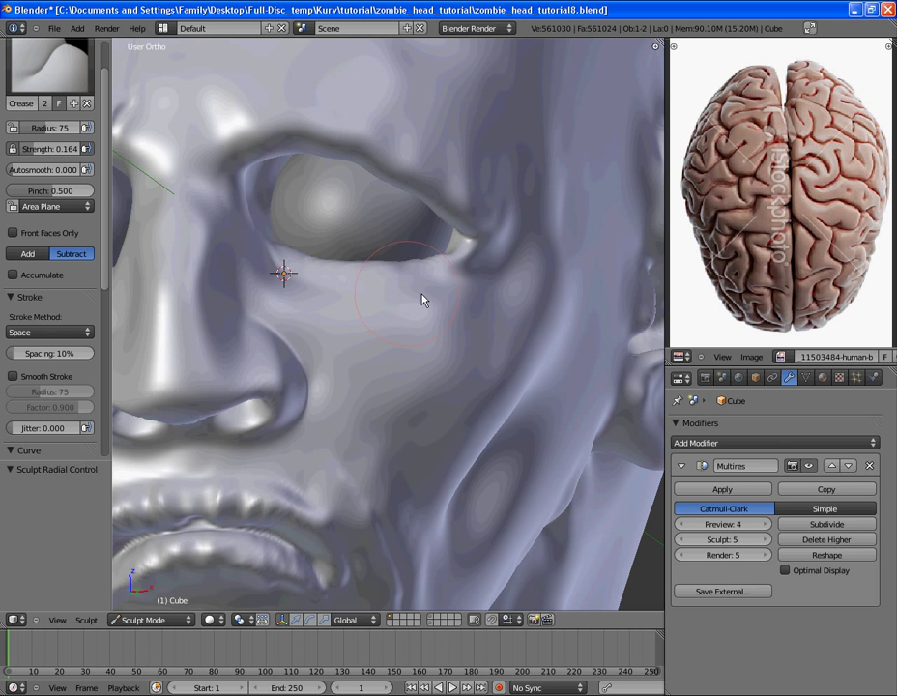
middle_drag(422, 290, 414, 358)
key(f)
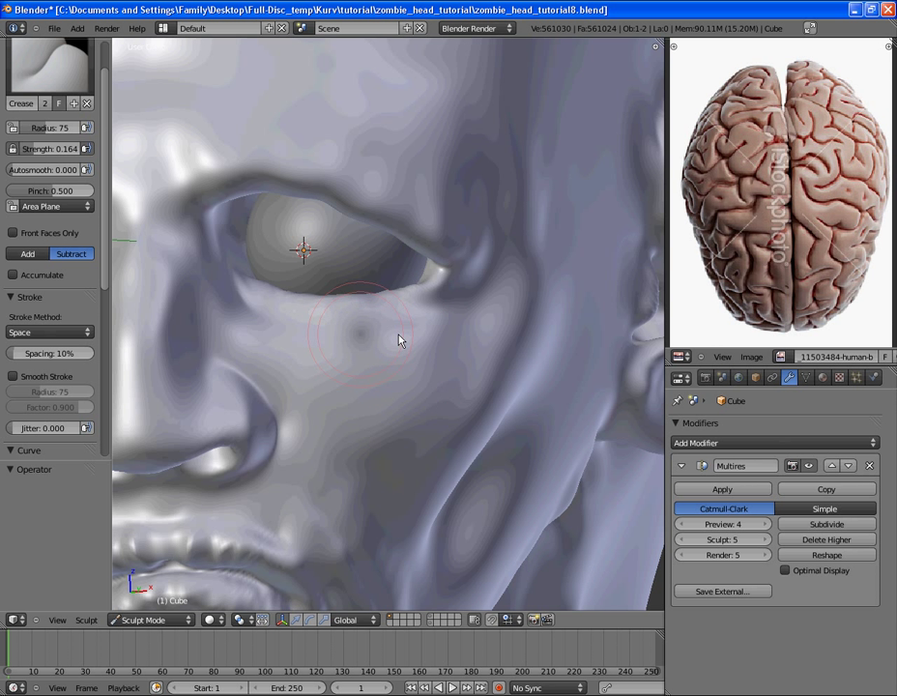
click(369, 337)
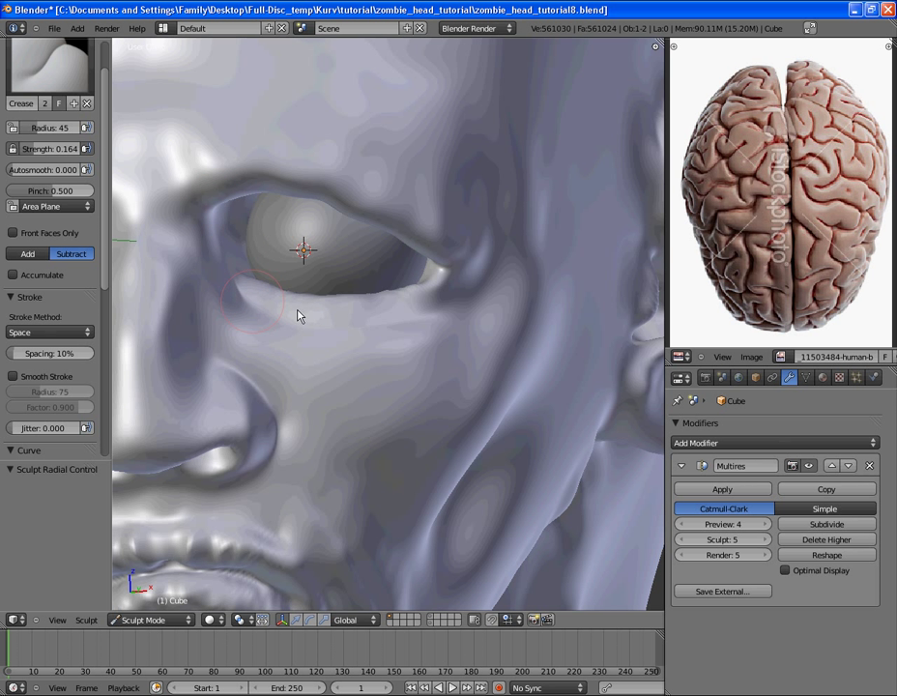
middle_drag(420, 307, 341, 403)
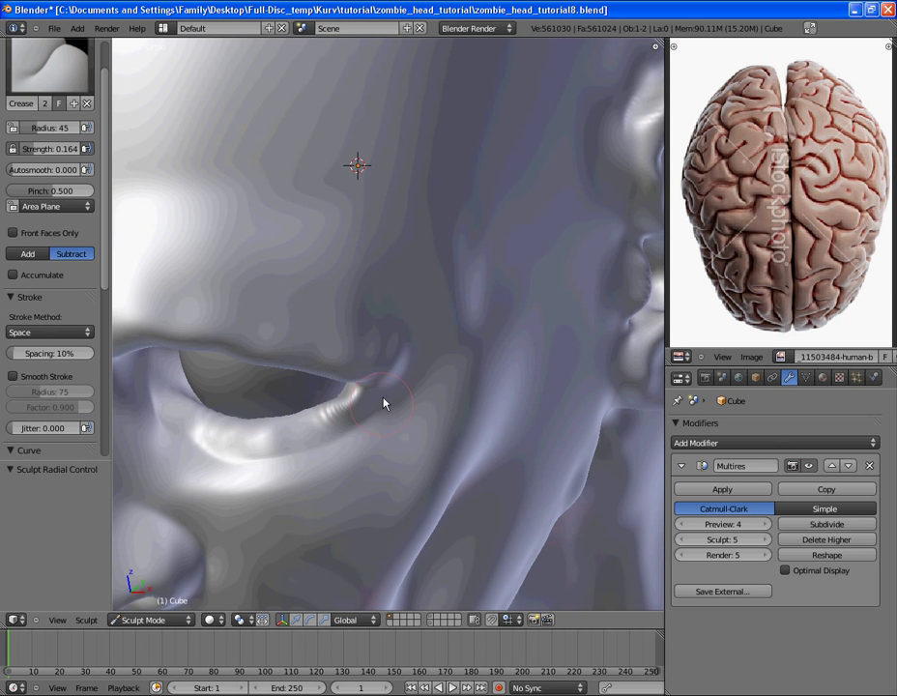
drag(390, 377, 388, 362)
middle_drag(387, 362, 411, 250)
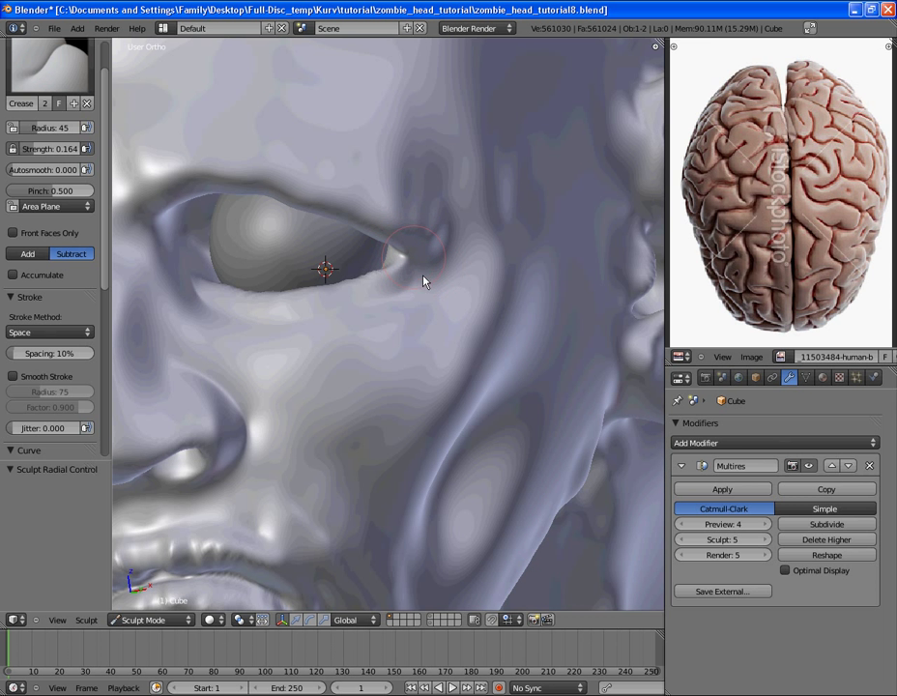
- Save the sculpt over the existing zombie_head_tutorial8.blend file
scroll(255, 387, down, 4)
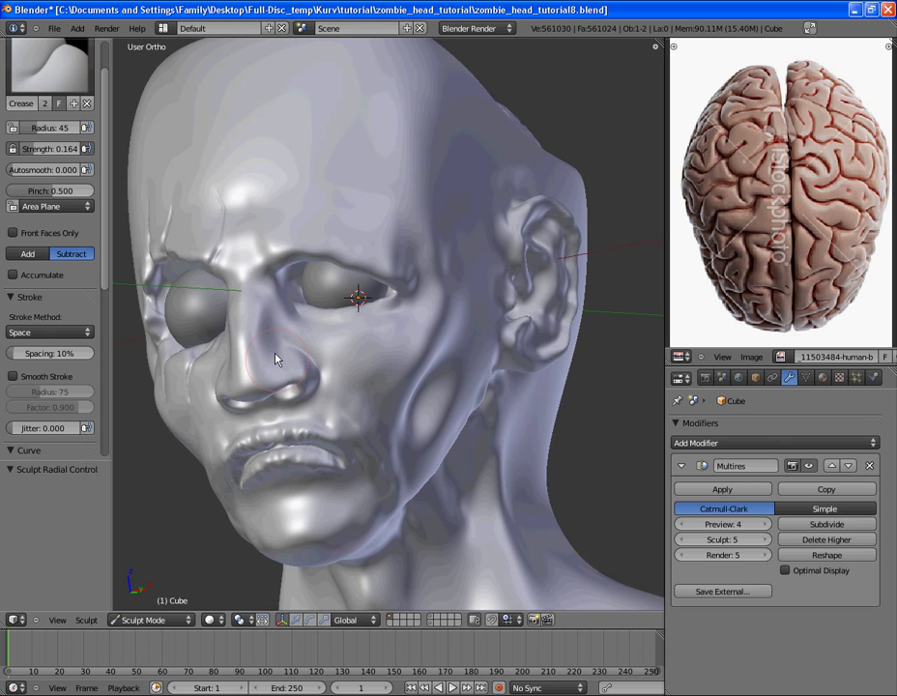
middle_drag(276, 360, 356, 328)
key(ctrl+s)
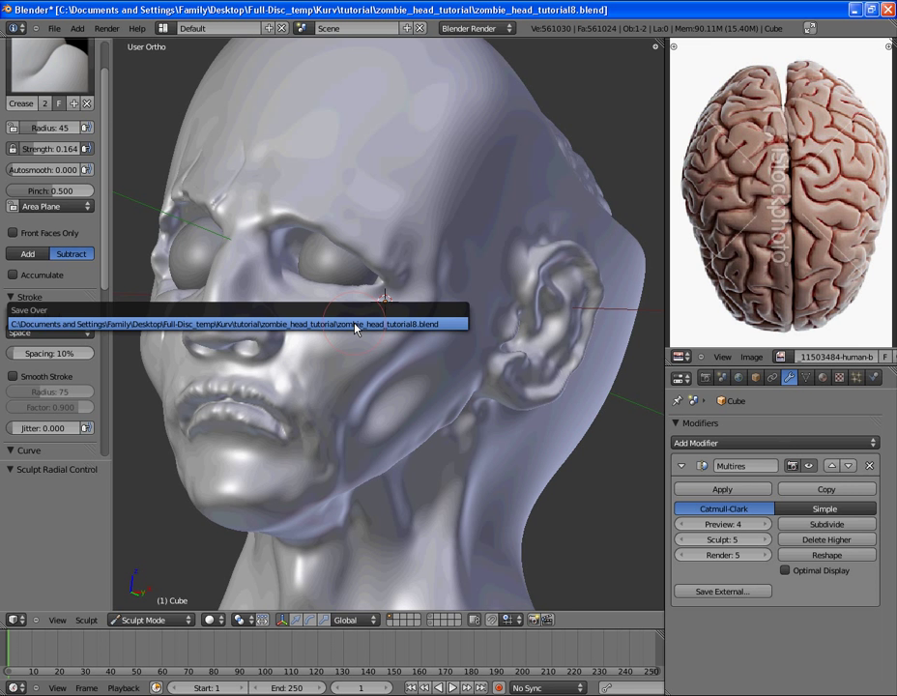
click(338, 327)
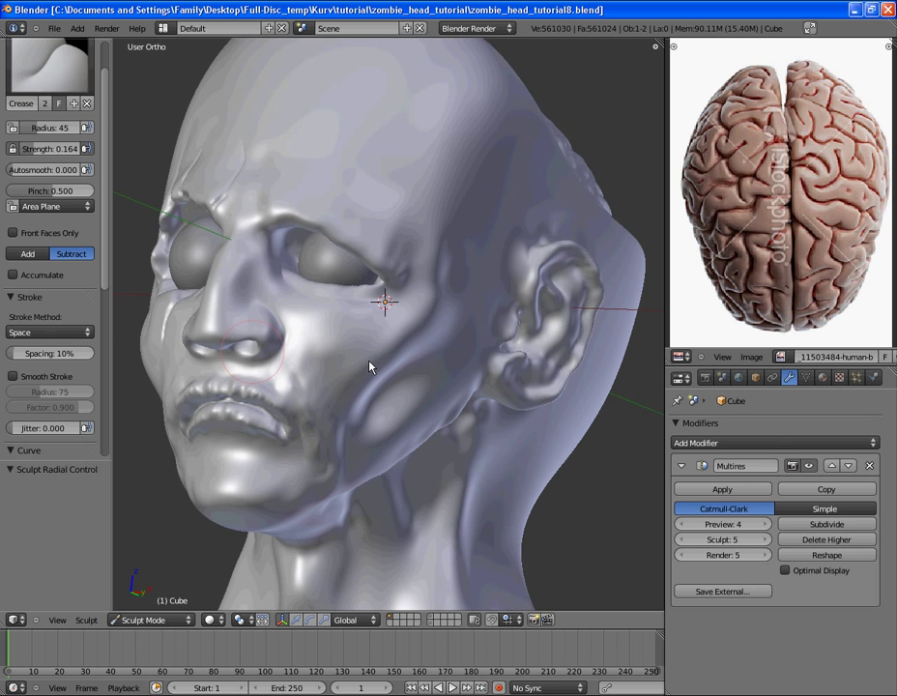
- Smooth the wrinkled upper lip and the skin above it with the Smooth brush at radius 45 and strength 0.500
mouse_move(377, 355)
middle_down()
mouse_move(346, 368)
mouse_move(393, 382)
mouse_move(401, 389)
mouse_move(391, 394)
mouse_move(449, 340)
mouse_move(417, 364)
mouse_move(439, 288)
middle_up()
scroll(386, 321, up, 3)
shift+middle_drag(317, 361, 383, 340)
mouse_move(327, 369)
shift+mouse_down()
mouse_move(272, 381)
mouse_move(396, 331)
shift+mouse_up()
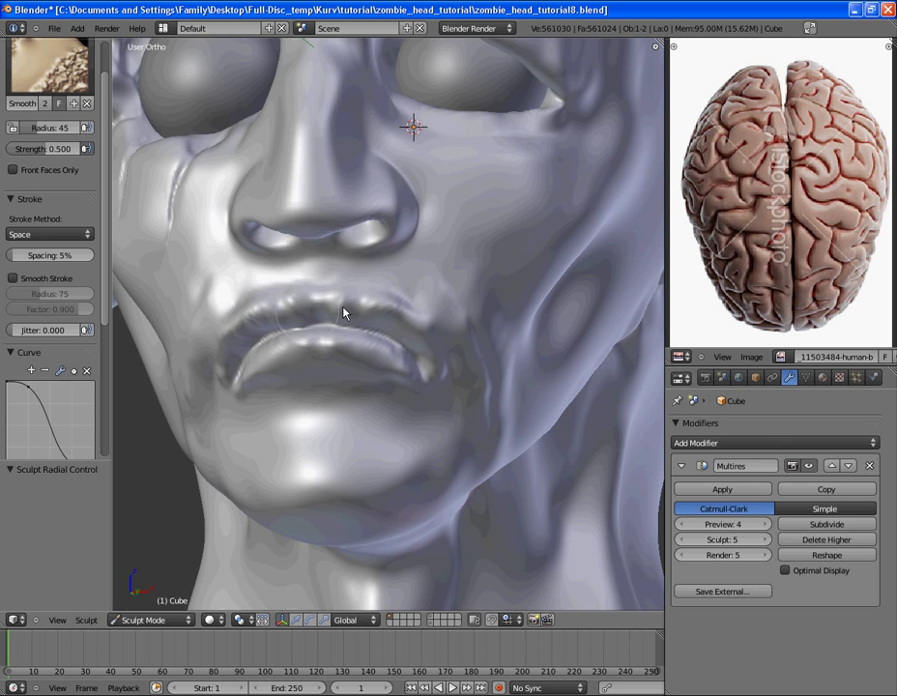
mouse_move(343, 307)
mouse_down()
mouse_move(278, 299)
mouse_move(412, 301)
mouse_move(436, 324)
mouse_up()
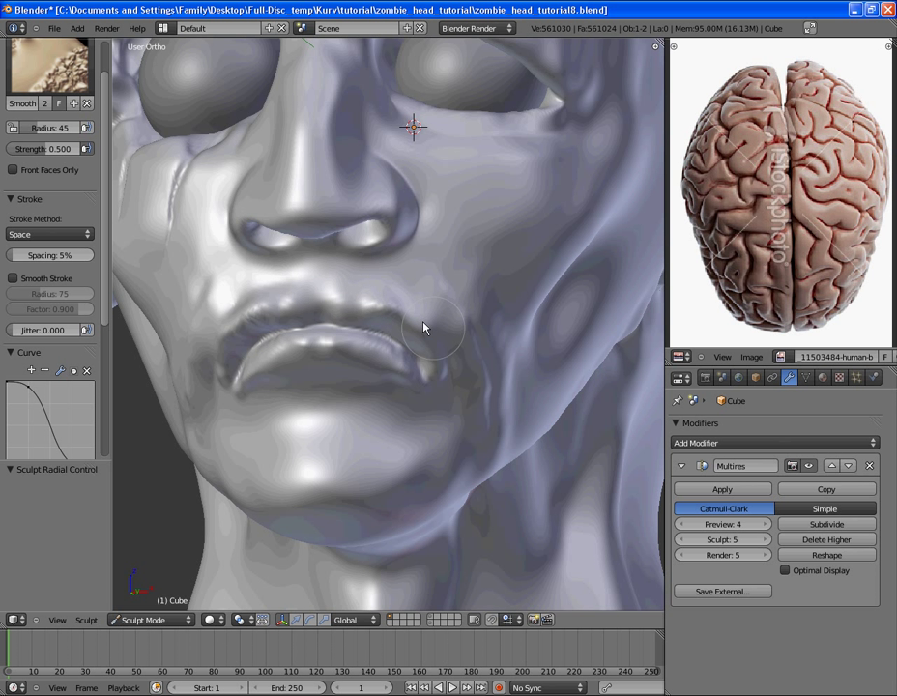
- Enable X-axis mirror symmetry for sculpting
scroll(380, 306, down, 2)
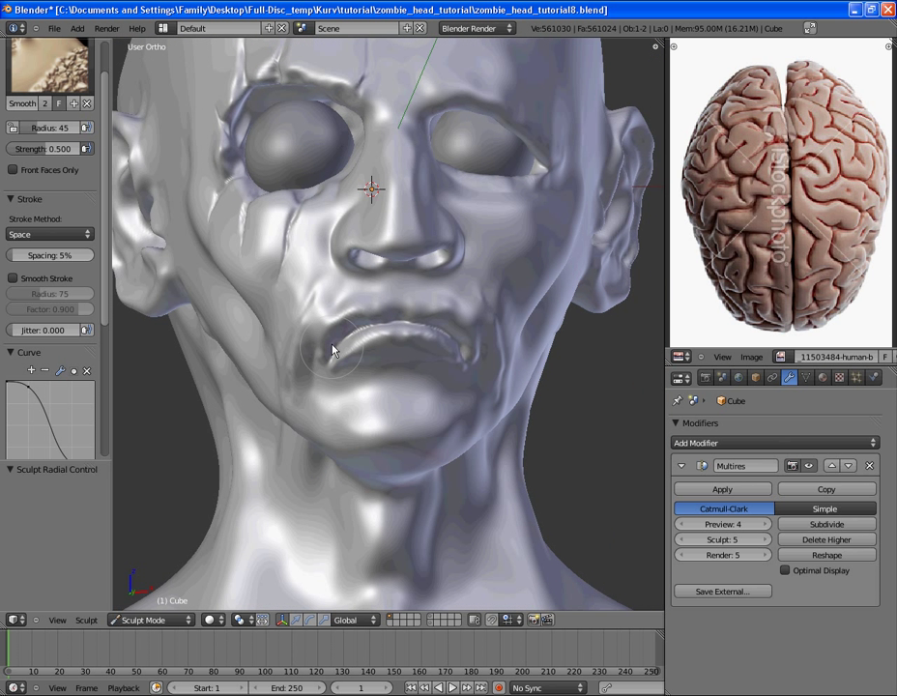
middle_drag(357, 371, 329, 329)
scroll(58, 290, down, 5)
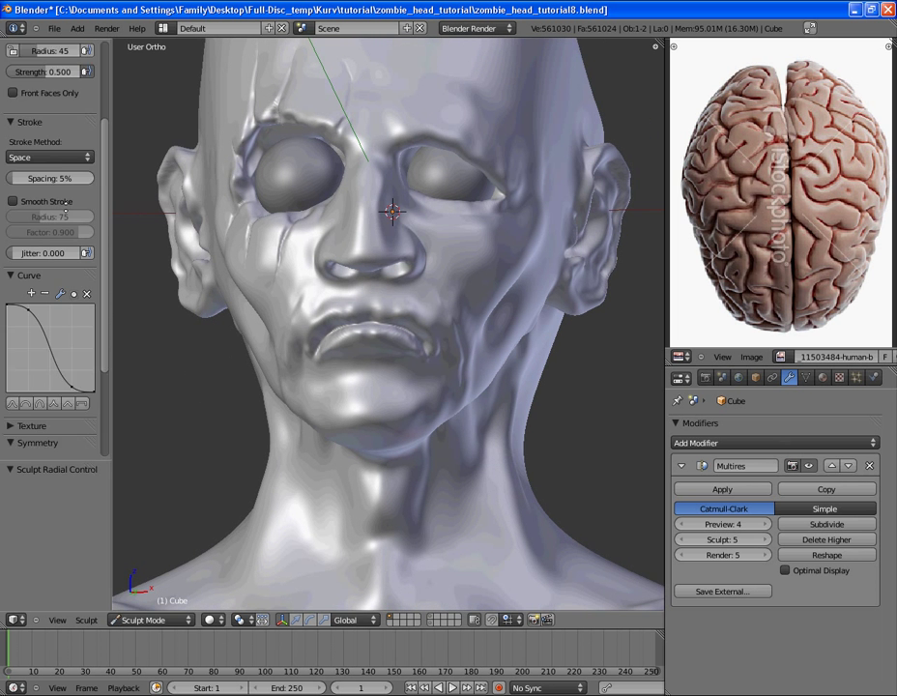
click(38, 305)
click(13, 340)
- Switch to the Brush at radius 26 and strength 0.235, and raise mirrored folds running from the nostrils toward the mouth corners
scroll(410, 322, up, 4)
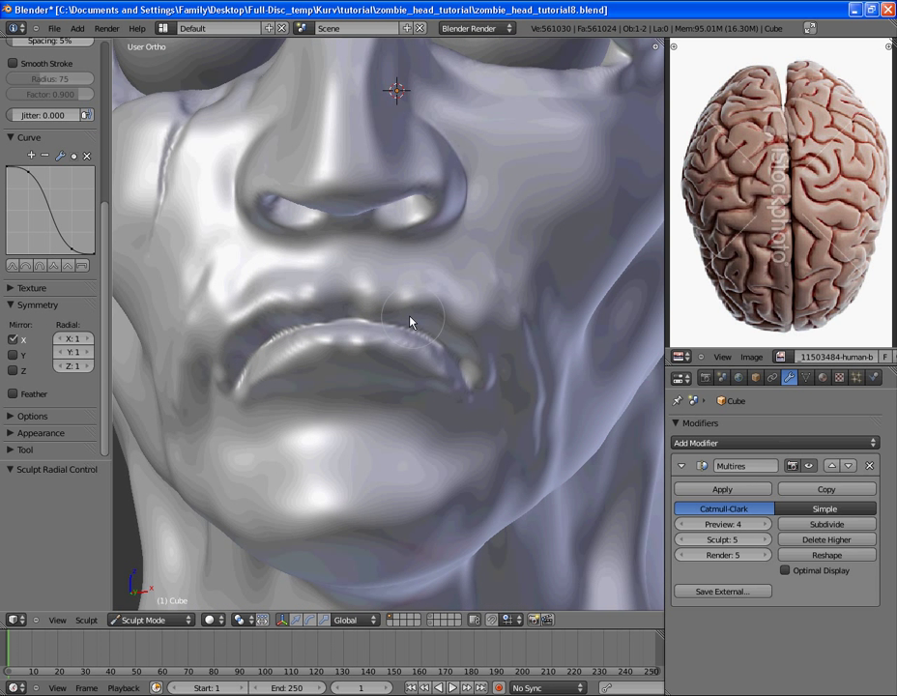
scroll(58, 193, up, 10)
click(48, 83)
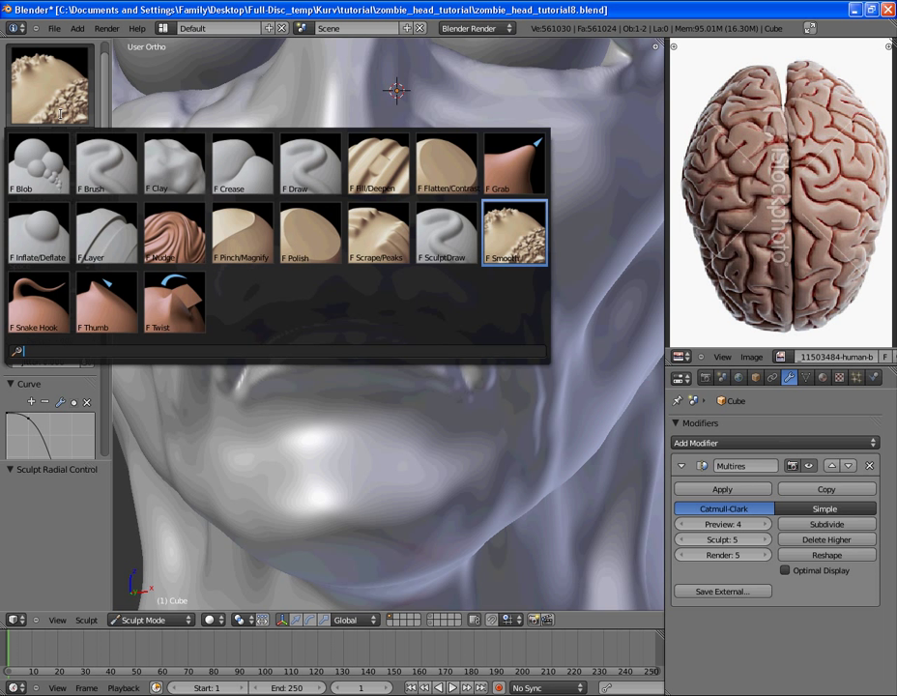
click(108, 165)
key(f)
click(219, 288)
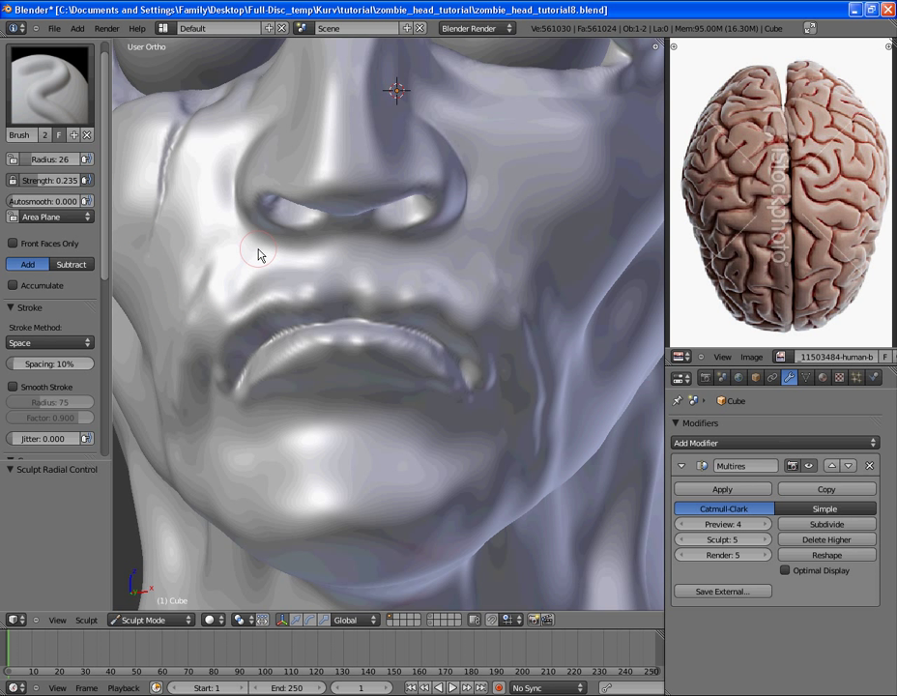
drag(258, 249, 203, 328)
drag(225, 275, 199, 334)
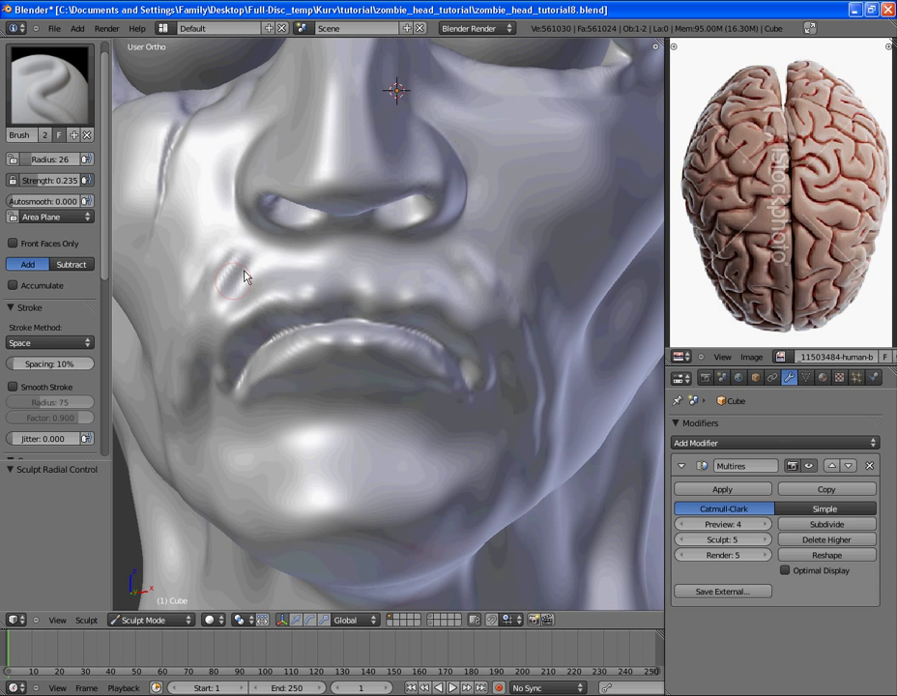
mouse_move(242, 261)
mouse_down()
mouse_move(204, 296)
mouse_move(243, 260)
mouse_move(210, 267)
mouse_move(202, 256)
mouse_move(227, 243)
mouse_move(187, 310)
mouse_up()
- Soften the raised folds between the nose and mouth corners with the Smooth brush at radius 26 and strength 0.500
key(s)
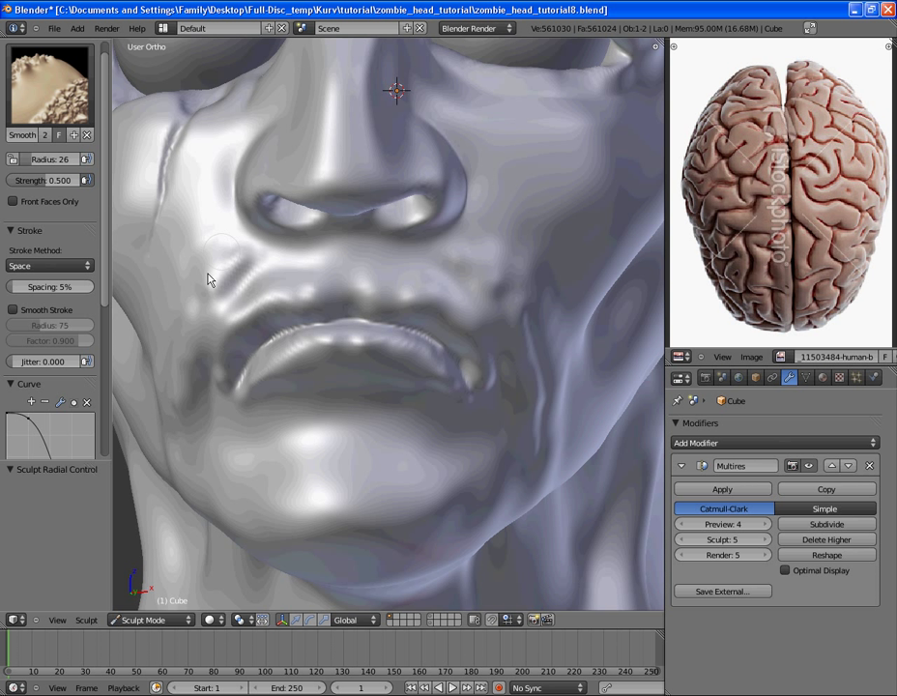
mouse_move(212, 299)
mouse_down()
mouse_move(226, 260)
mouse_move(215, 306)
mouse_up()
drag(243, 261, 249, 251)
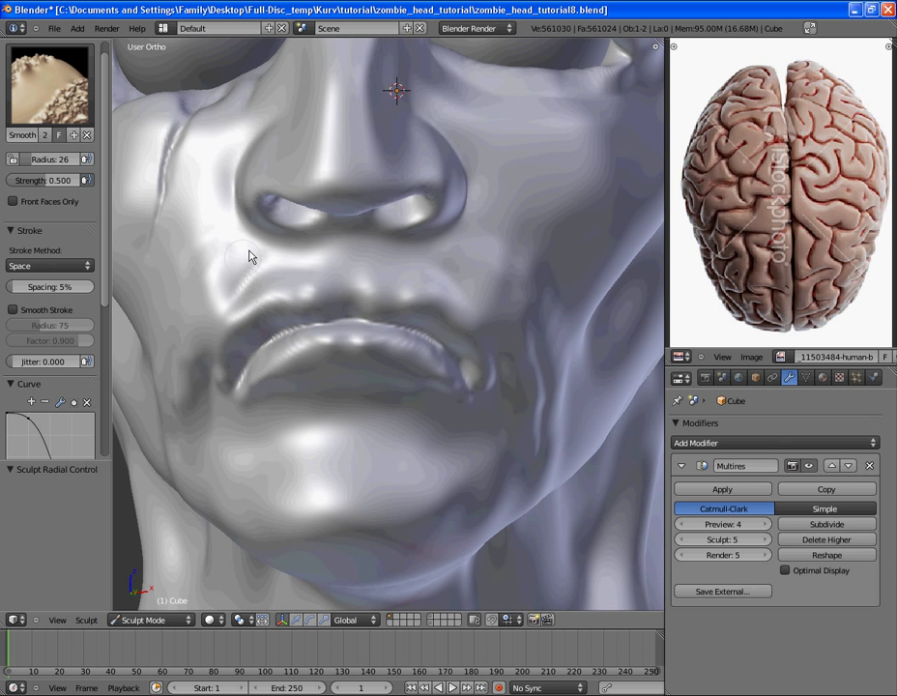
mouse_move(228, 301)
mouse_down()
mouse_move(253, 270)
mouse_move(226, 308)
mouse_up()
middle_drag(293, 372, 360, 391)
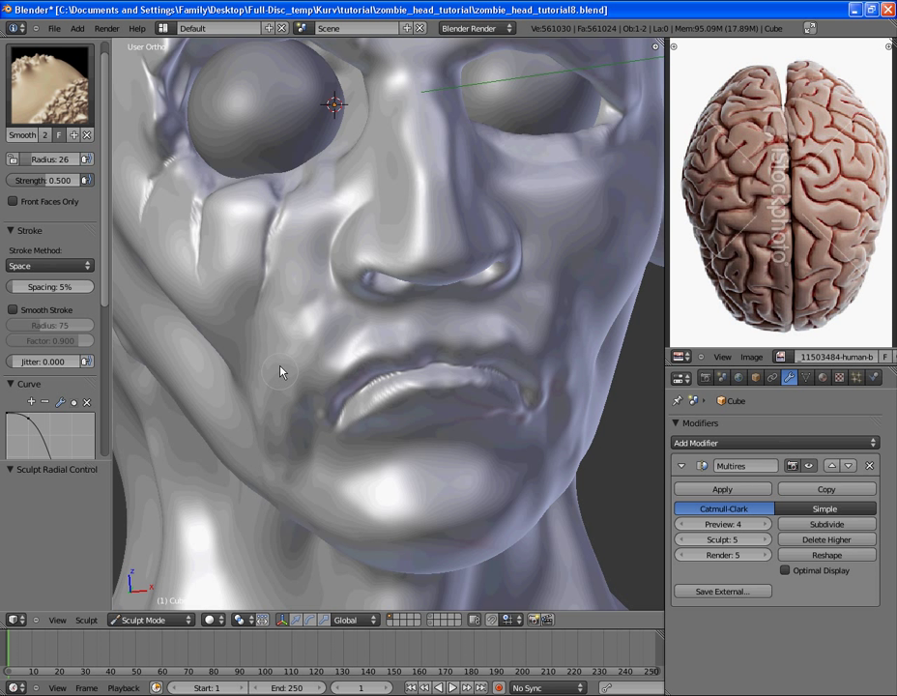
middle_drag(281, 372, 356, 294)
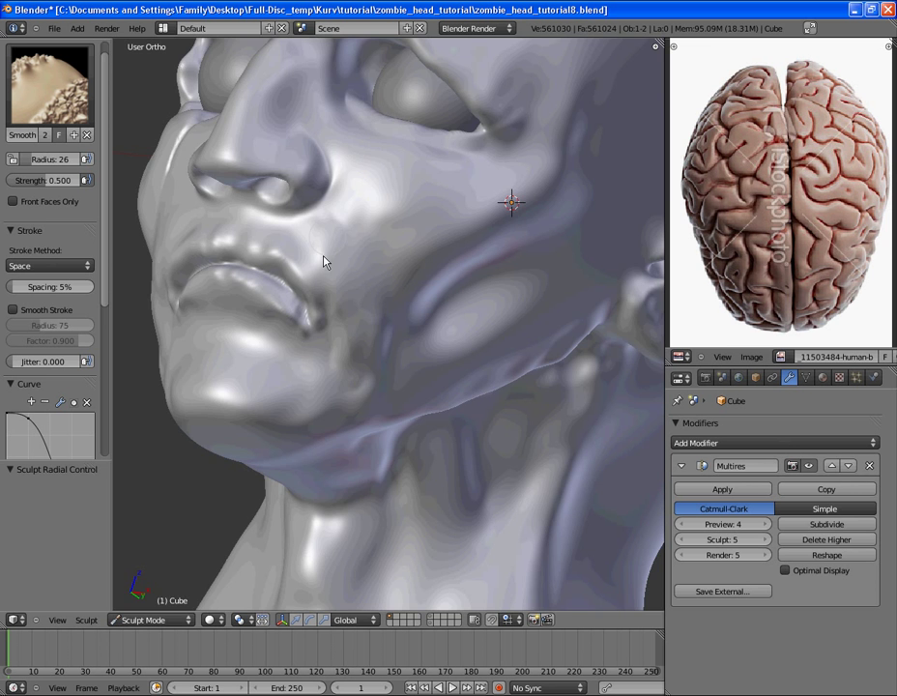
- In the right orthographic view, reshape the mouth corner and the cheek fold above it with the Grab brush at radius 60
middle_drag(314, 257, 216, 297)
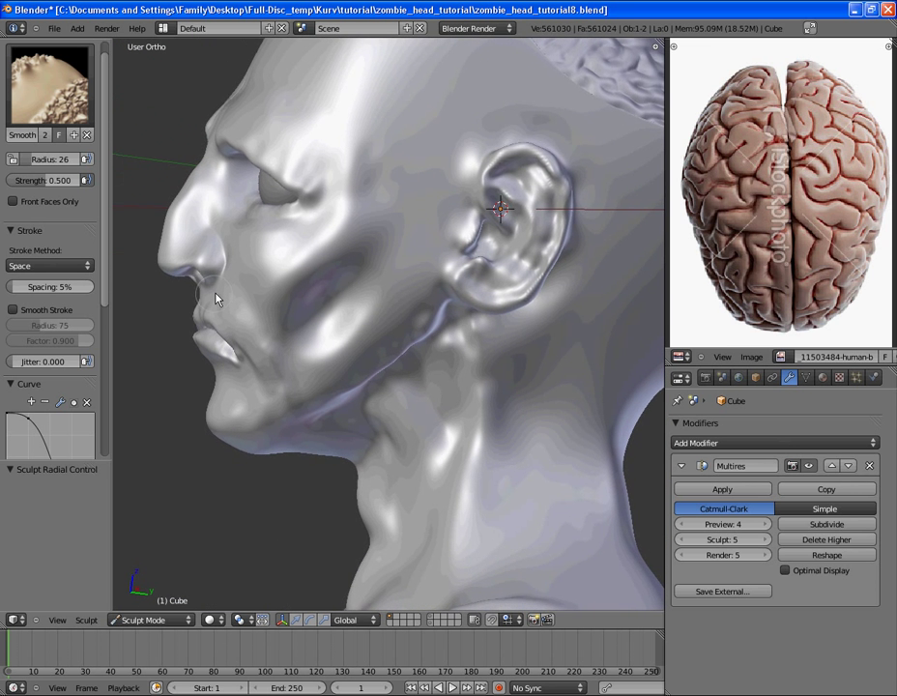
key(KP_3)
scroll(242, 309, up, 4)
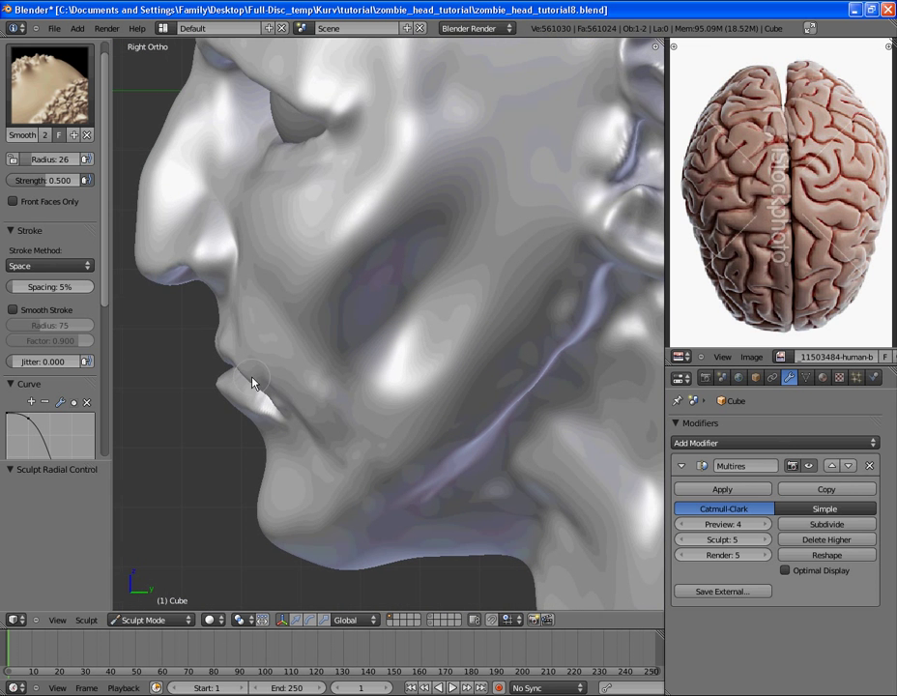
key(g)
key(f)
click(283, 377)
mouse_move(280, 409)
mouse_down()
mouse_move(287, 400)
mouse_move(262, 373)
mouse_move(294, 399)
mouse_move(292, 368)
mouse_move(309, 404)
mouse_move(271, 339)
mouse_up()
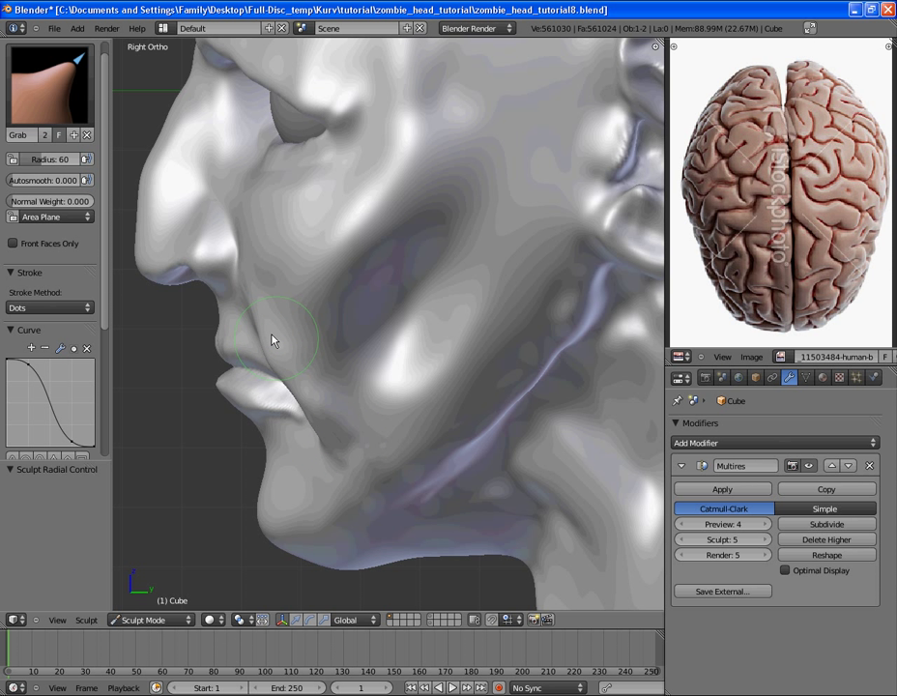
- Switch to the SculptDraw brush in Subtract mode at radius 19 and strength 0.595, and carve mirrored grooves along the folds beside the mouth
mouse_move(299, 382)
middle_down()
mouse_move(395, 363)
mouse_move(397, 276)
mouse_move(450, 288)
mouse_move(396, 337)
middle_up()
click(48, 85)
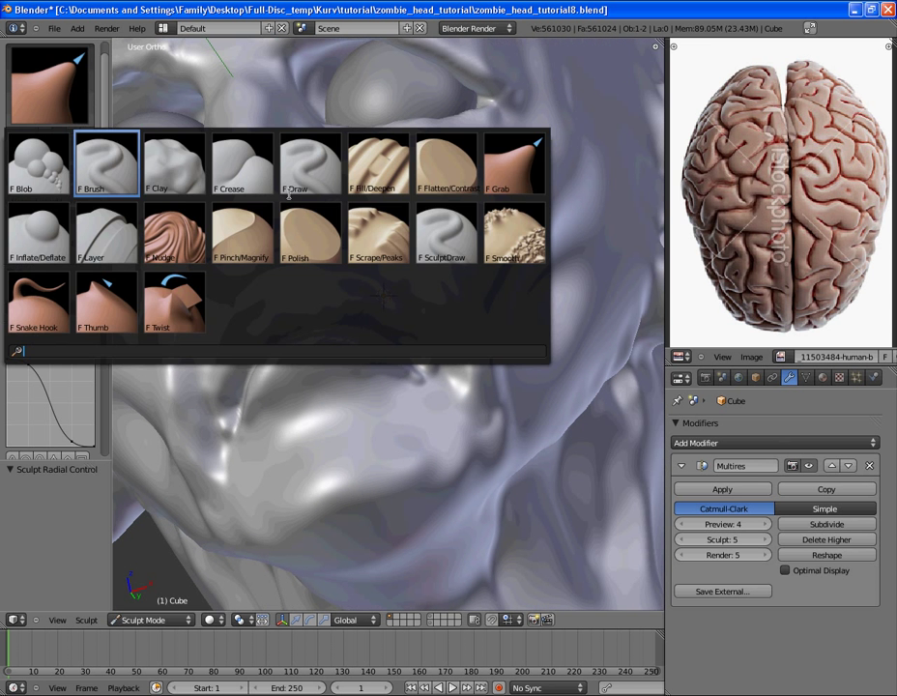
click(469, 246)
click(432, 317)
click(70, 264)
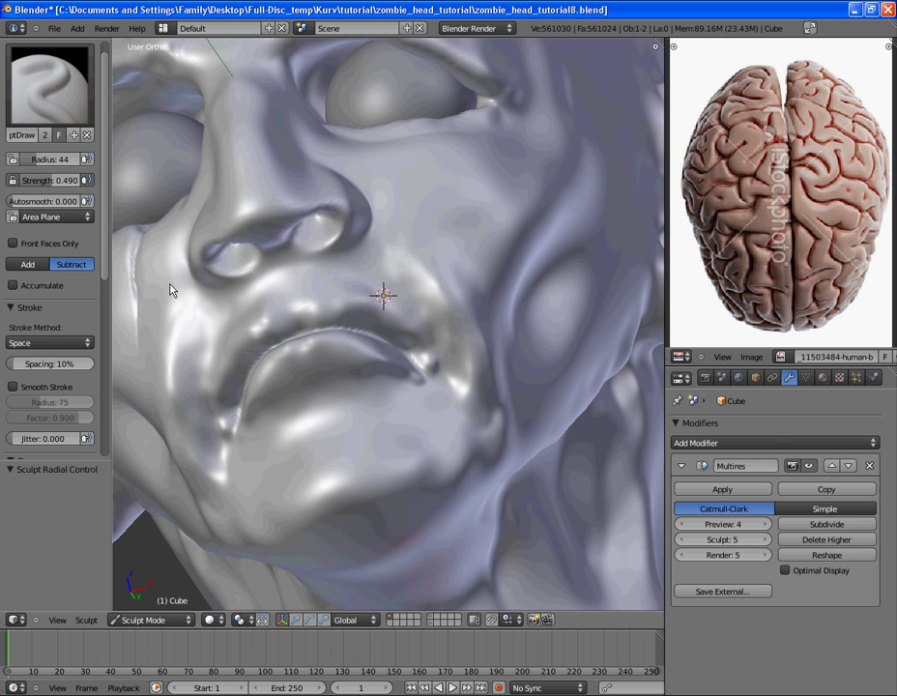
click(342, 307)
key(shift+f)
click(327, 308)
drag(454, 375, 447, 353)
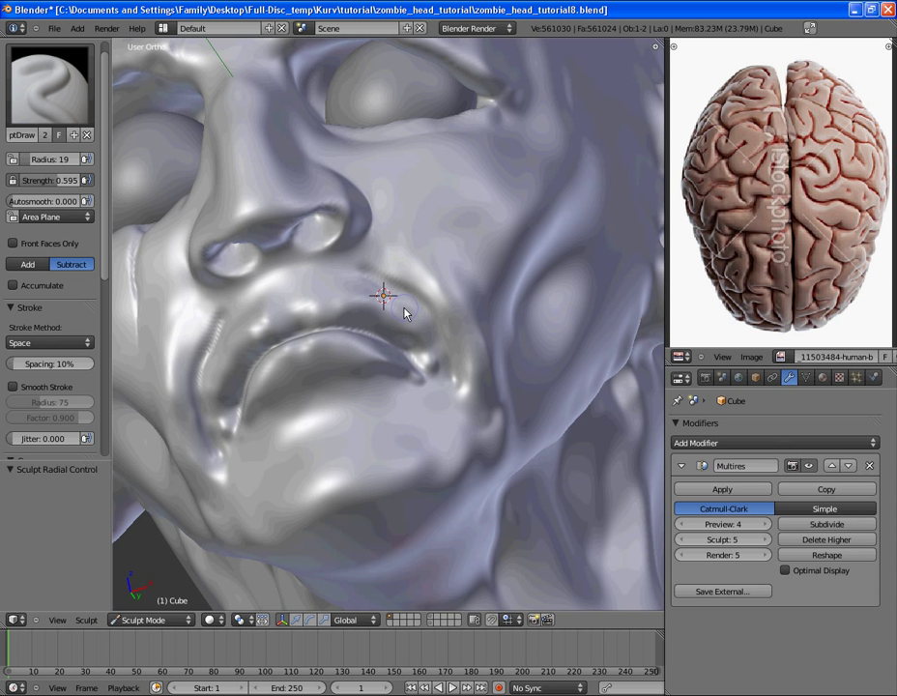
- Soften the carved grooves beside the mouth with the Smooth brush at radius 19 and strength 0.500
key(s)
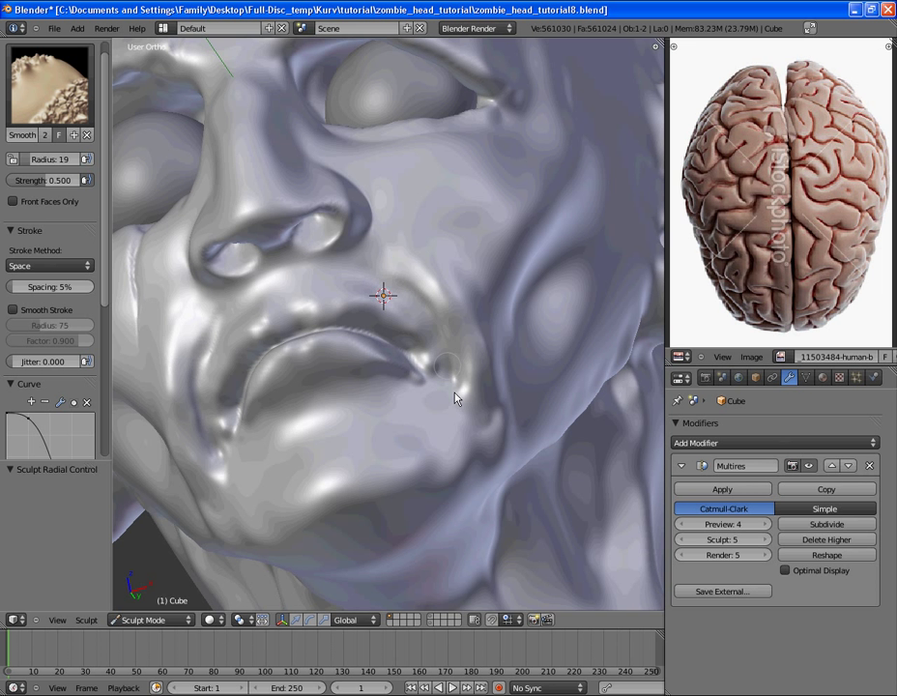
scroll(460, 387, down, 2)
middle_drag(442, 380, 406, 445)
scroll(339, 387, up, 3)
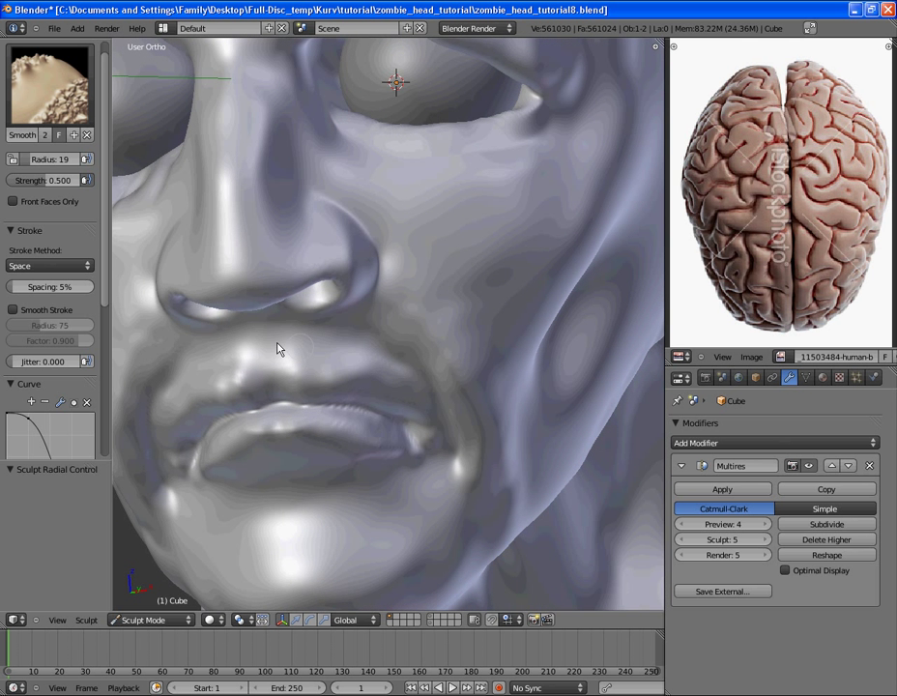
- Carve small mirrored wrinkles into the upper lip below the nose with SculptDraw in Subtract mode at radius 17 and strength 0.310
key(d)
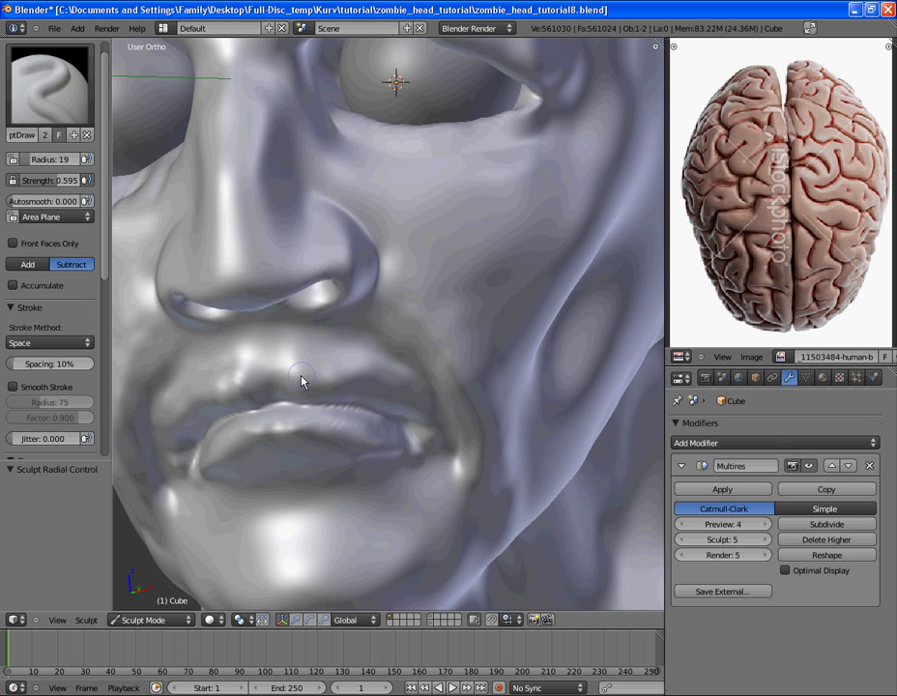
key(f)
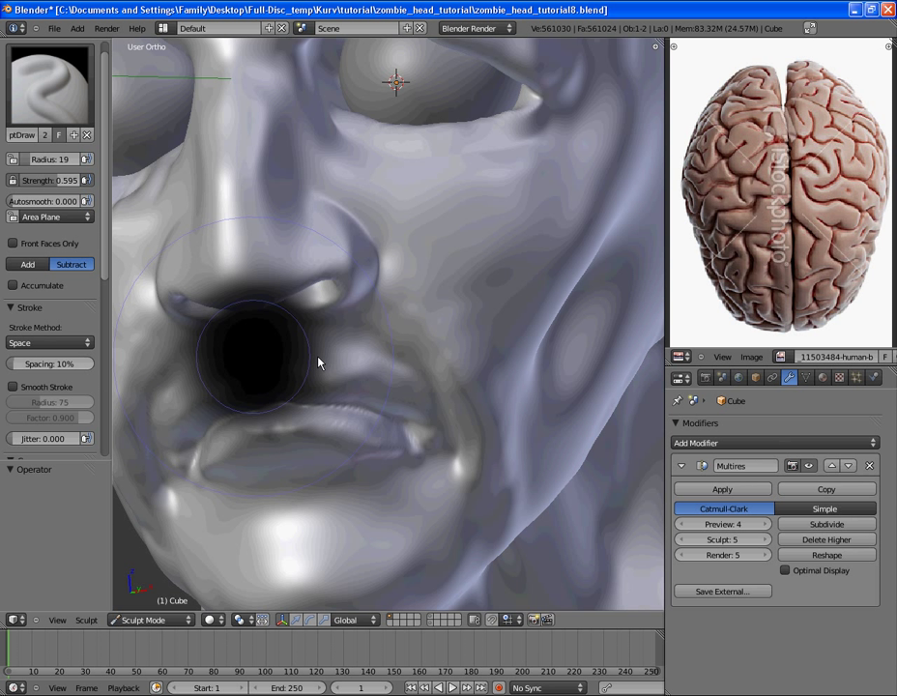
click(346, 352)
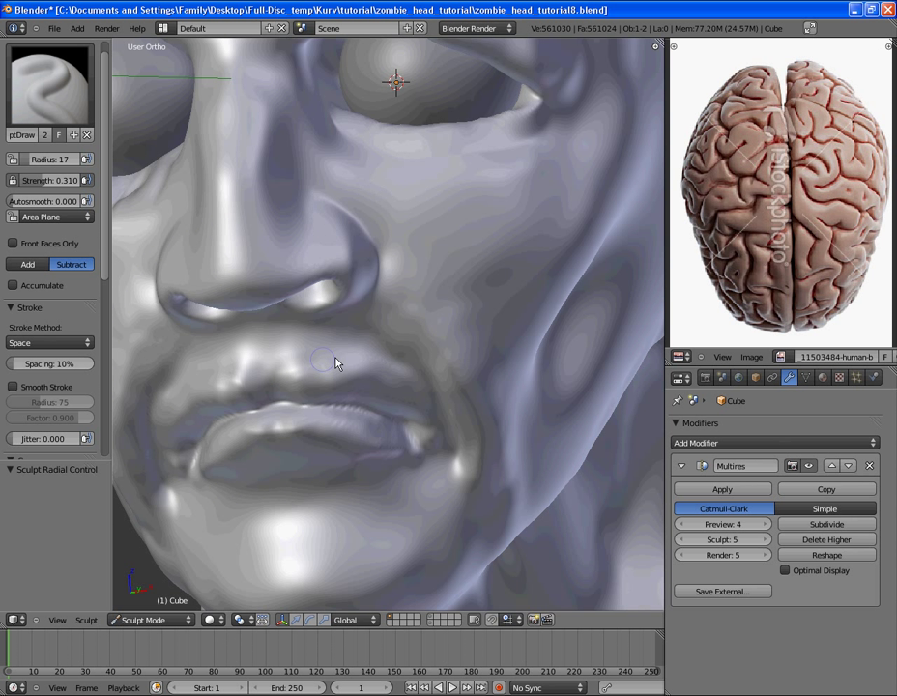
mouse_move(320, 365)
mouse_down()
mouse_move(357, 363)
mouse_move(269, 359)
mouse_up()
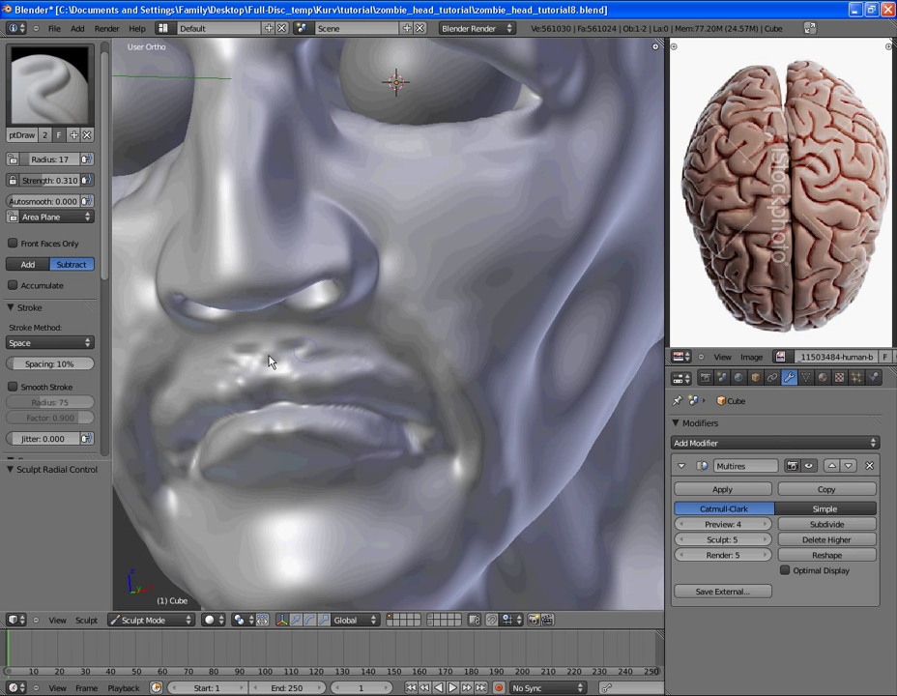
scroll(275, 357, up, 4)
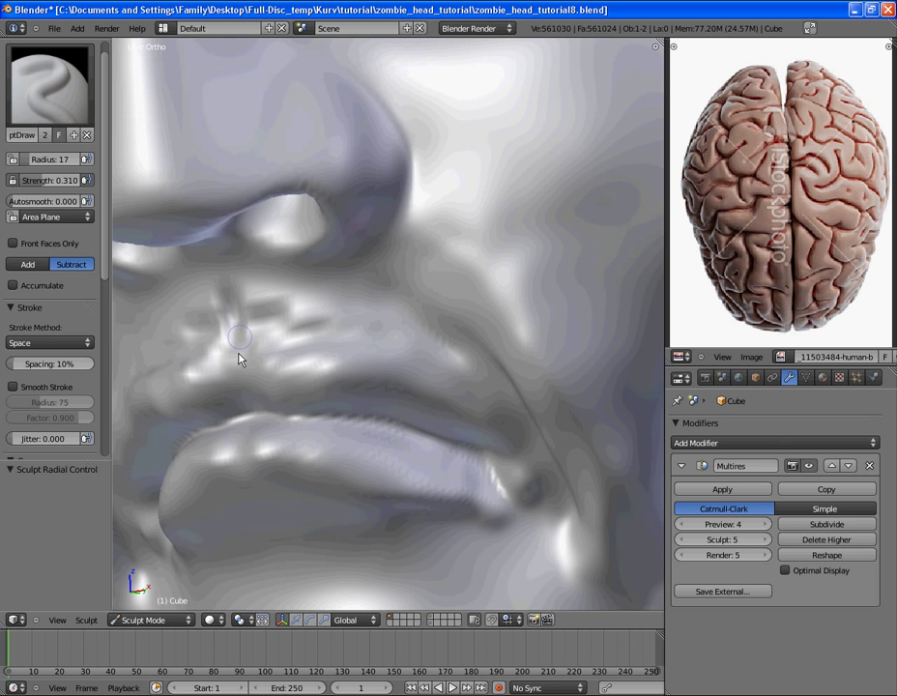
scroll(348, 343, down, 2)
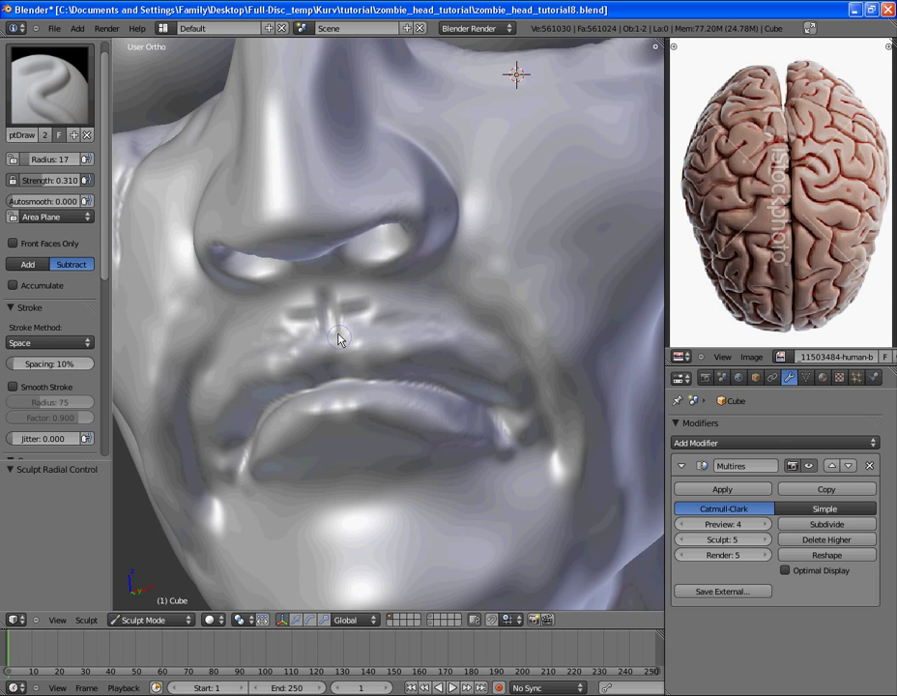
- Soften the new upper-lip wrinkles with the Smooth brush at radius 17 and strength 0.500
key(s)
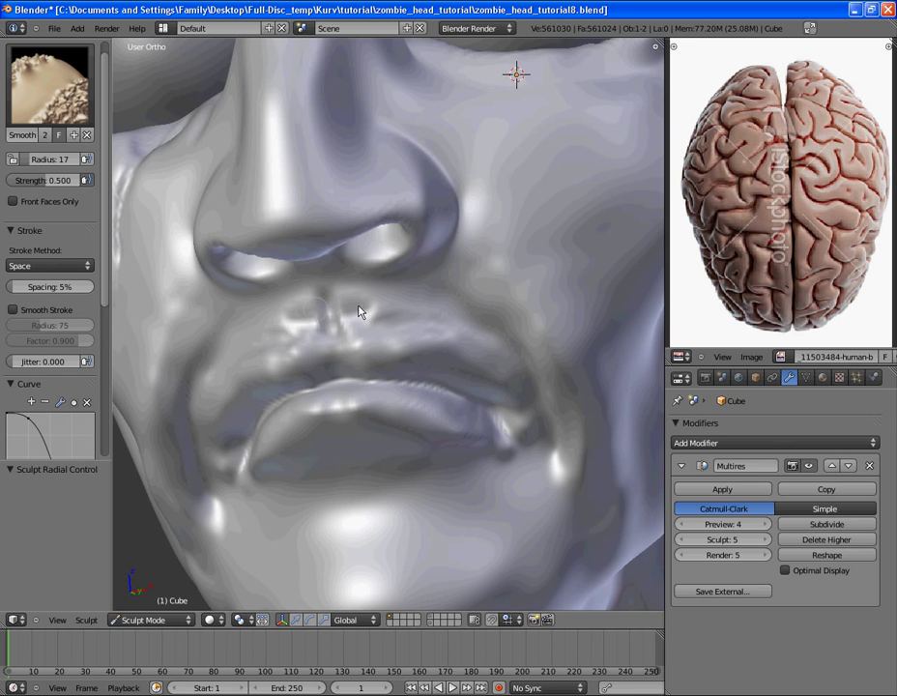
middle_drag(377, 321, 395, 253)
scroll(386, 335, up, 3)
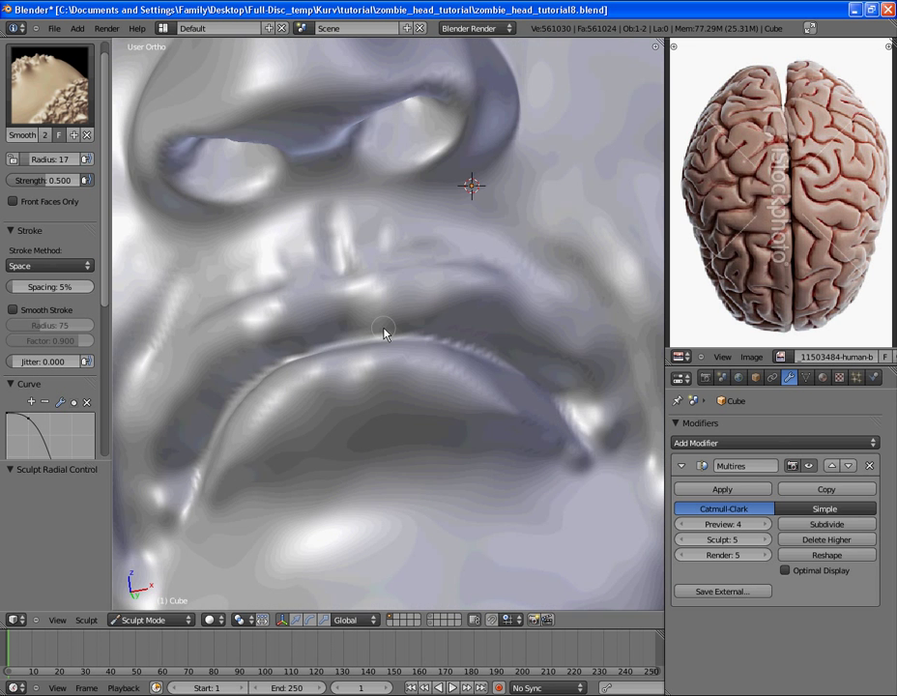
mouse_move(412, 355)
middle_down()
mouse_move(351, 357)
mouse_move(357, 253)
middle_up()
- Flatten the lips and the upper lip's edge with the Flatten/Contrast brush in Flatten mode at radius 58 and strength 0.500, with light smoothing
click(48, 84)
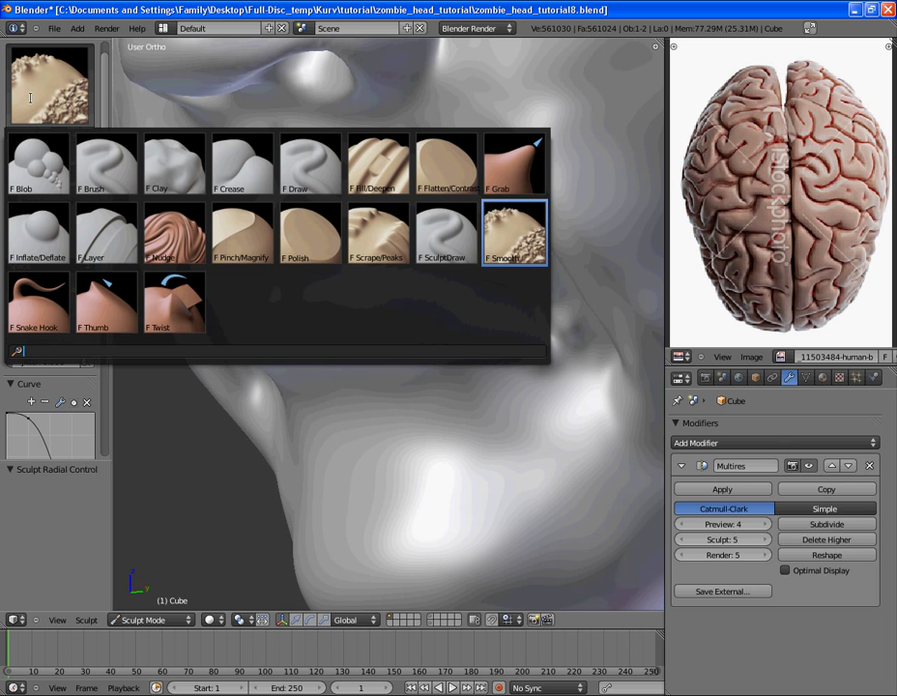
click(447, 167)
scroll(436, 292, up, 2)
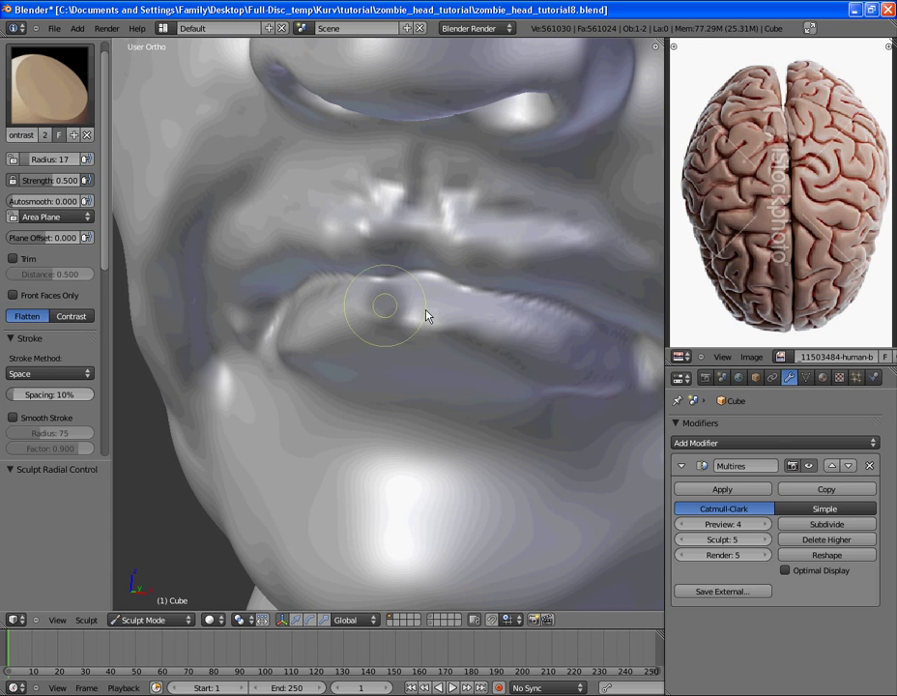
middle_drag(457, 271, 436, 372)
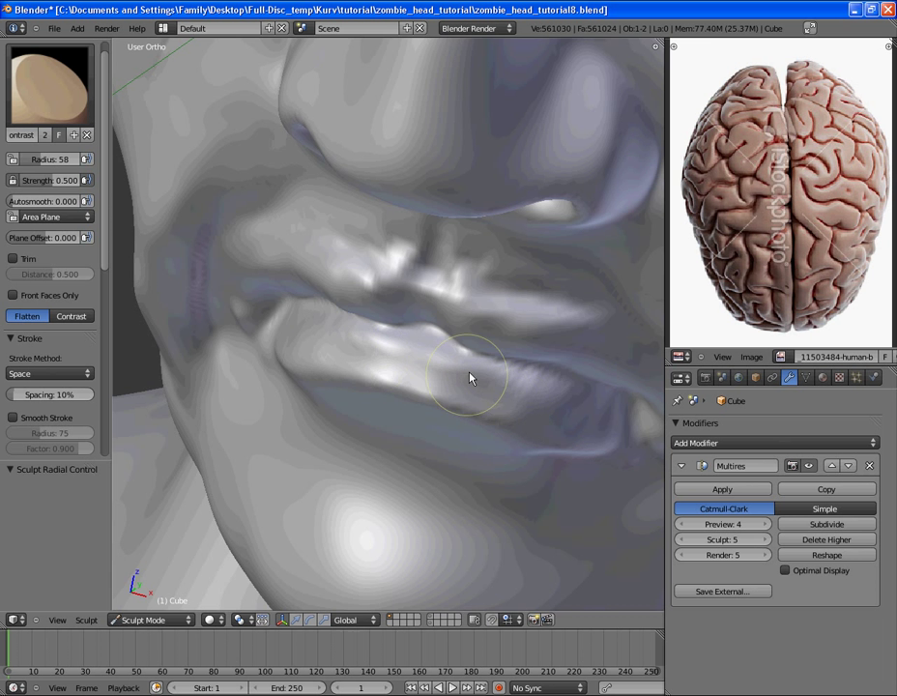
mouse_move(473, 376)
middle_down()
mouse_move(378, 312)
mouse_move(478, 374)
mouse_move(419, 279)
mouse_move(338, 280)
middle_up()
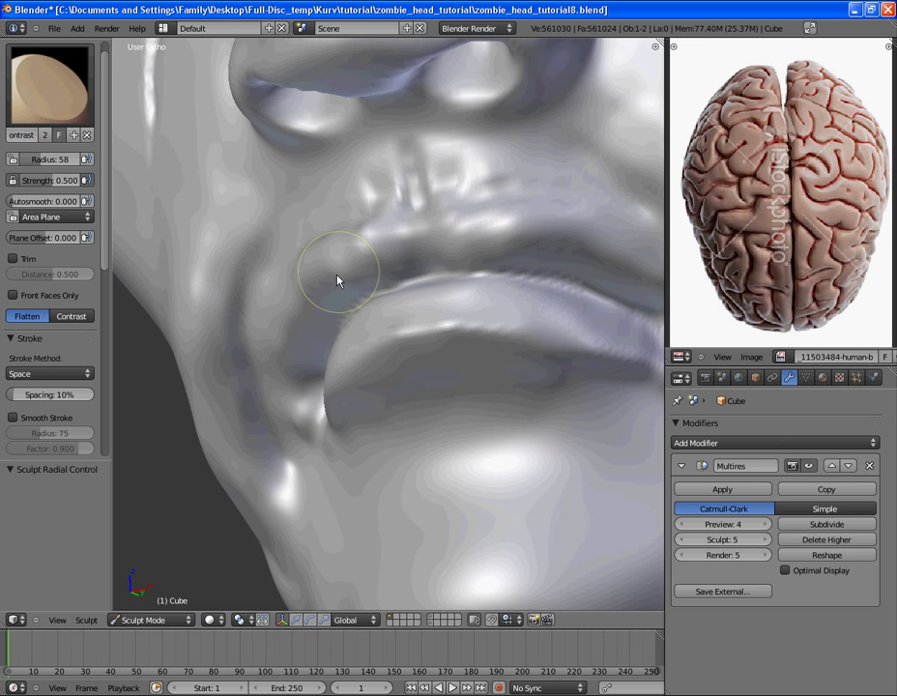
mouse_move(357, 283)
mouse_down()
mouse_move(512, 266)
mouse_move(587, 274)
mouse_move(518, 260)
mouse_move(438, 280)
mouse_up()
mouse_move(438, 279)
middle_down()
mouse_move(307, 332)
mouse_move(307, 311)
mouse_move(374, 288)
middle_up()
key(s)
- Build up the lower edge of the upper lip with SculptDraw in Add mode at radius 58 and strength 0.310
key(d)
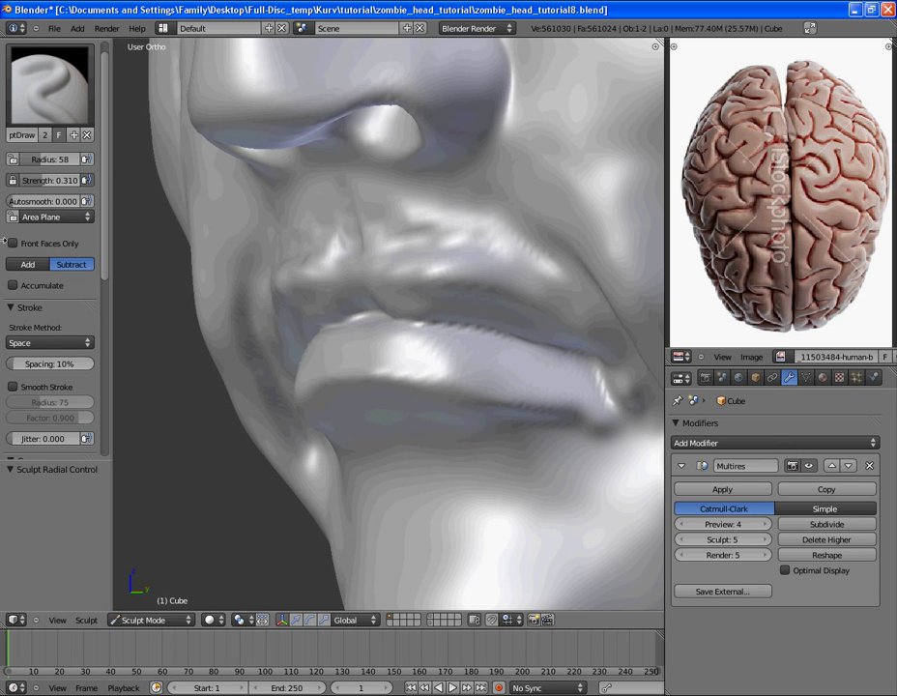
click(23, 265)
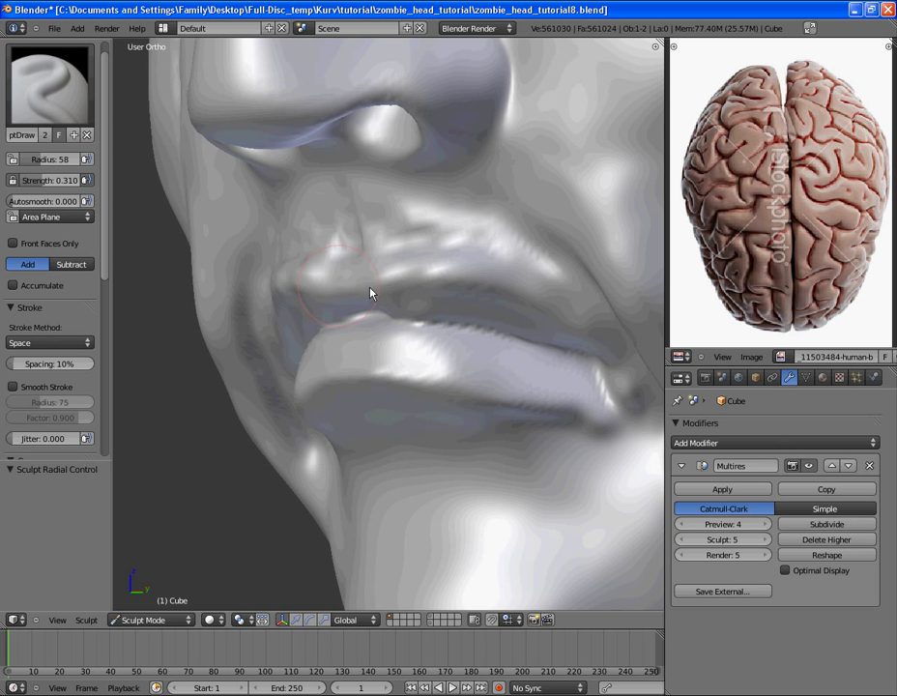
drag(367, 288, 452, 288)
drag(507, 301, 479, 310)
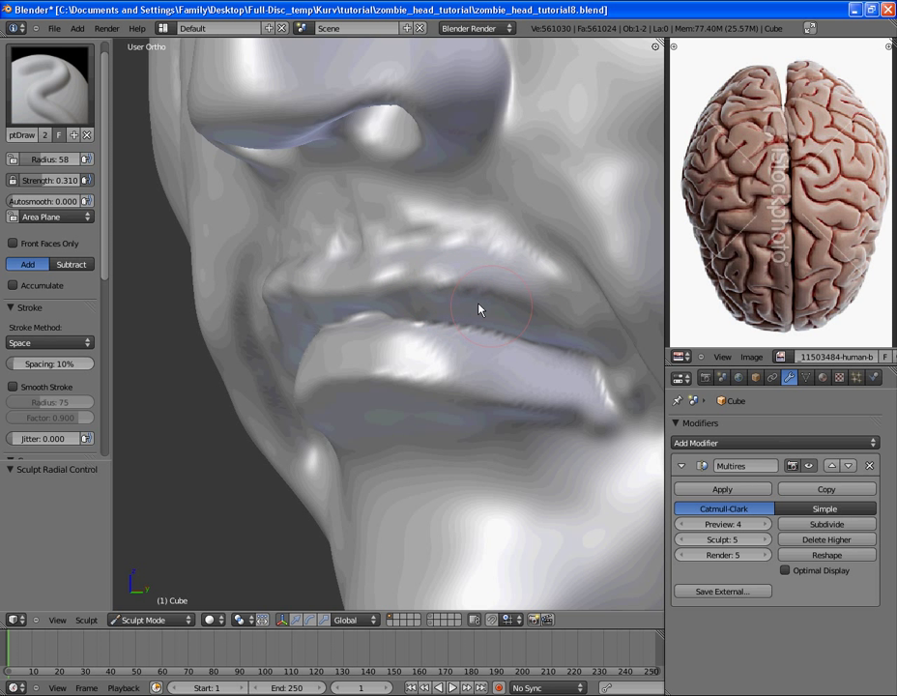
middle_drag(377, 302, 418, 309)
- Even out the built-up upper lip with the Flatten/Contrast brush at radius 58 and strength 0.500, checking it from the side
click(49, 85)
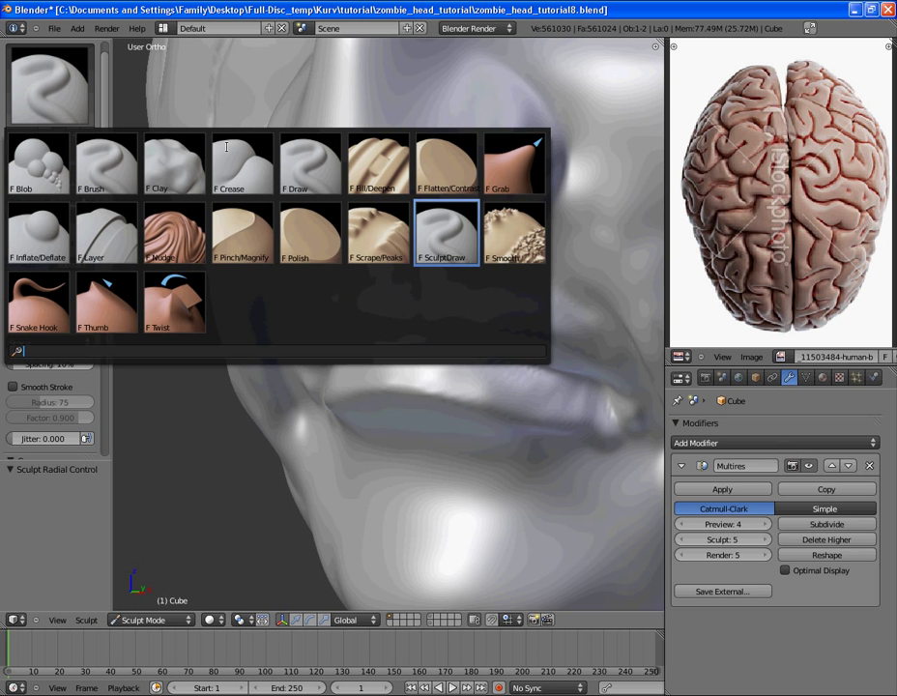
click(445, 162)
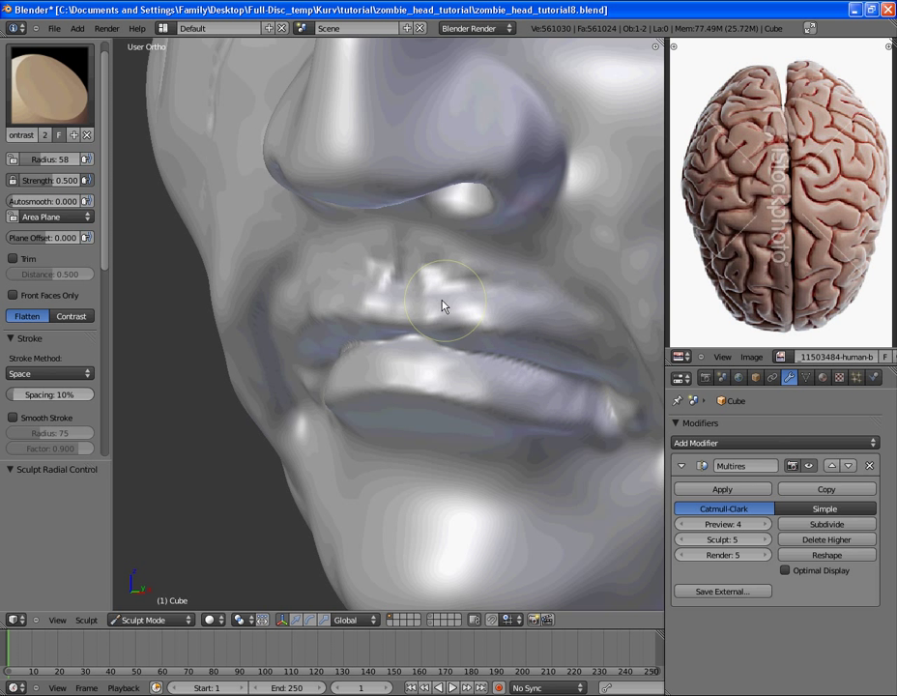
middle_drag(421, 337, 445, 314)
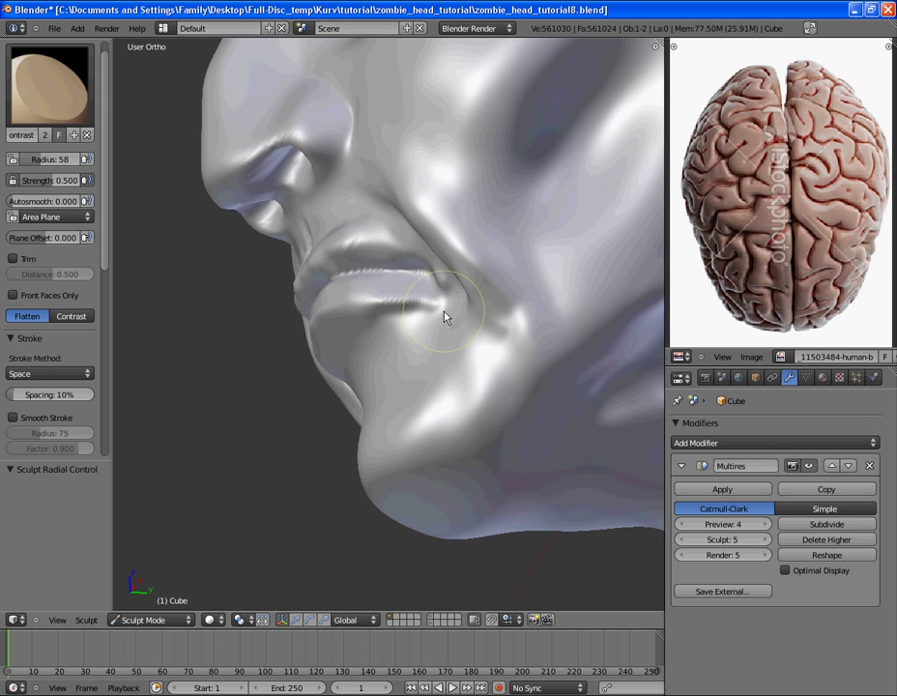
middle_drag(503, 357, 577, 357)
scroll(473, 353, up, 5)
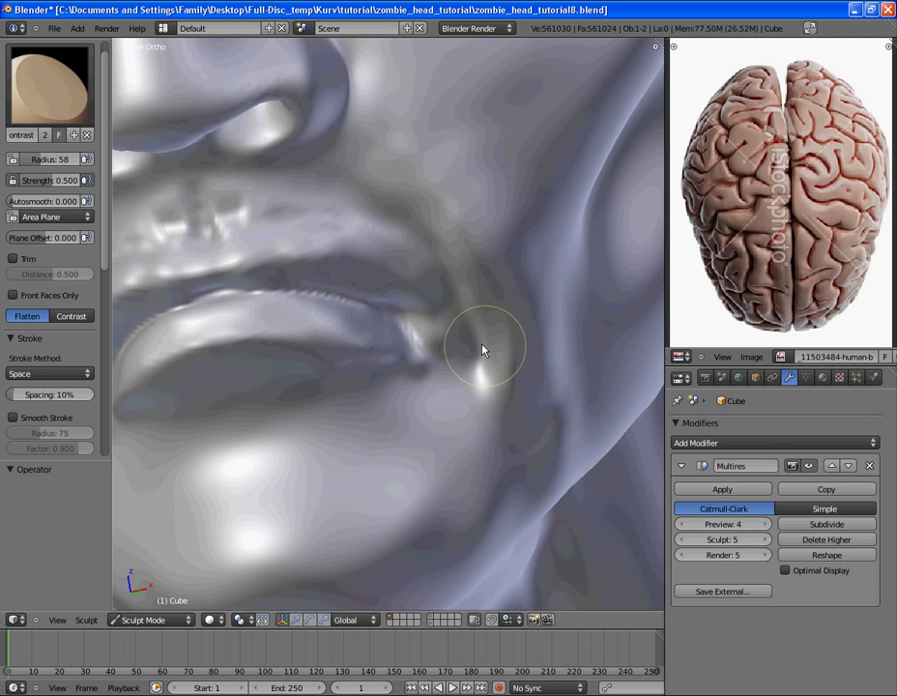
- Deepen the mouth corners with SculptDraw in Subtract mode at radius 43 and strength 0.310, and save over the current file
click(53, 97)
click(432, 260)
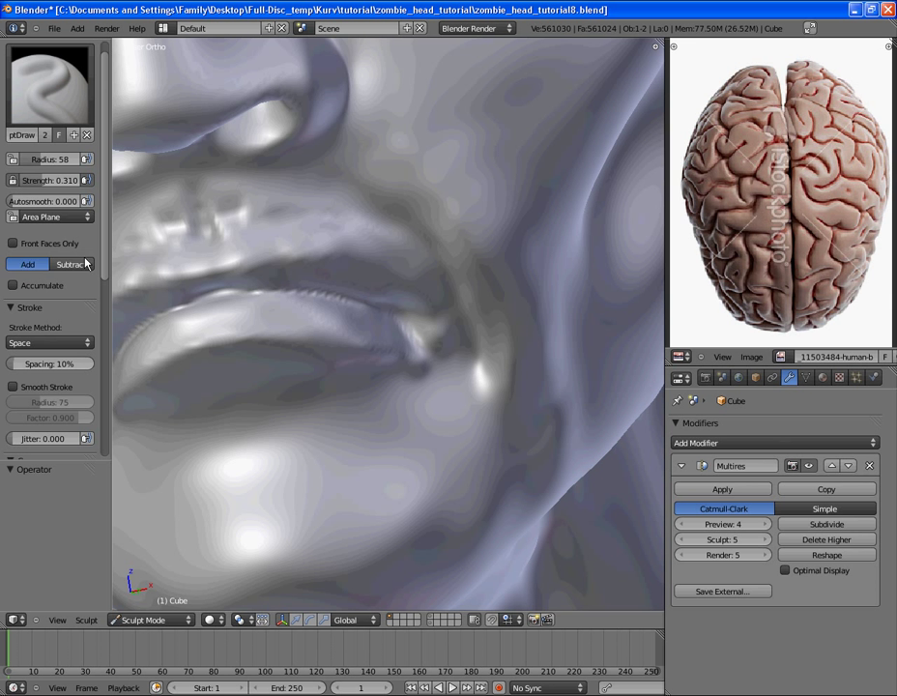
key(f)
click(432, 350)
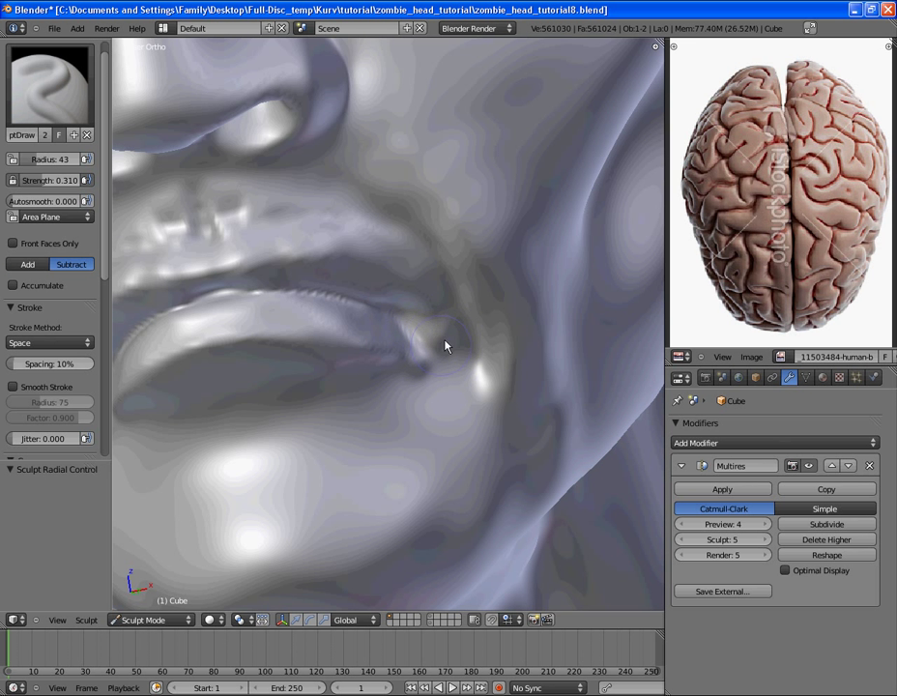
scroll(426, 325, down, 6)
middle_drag(495, 341, 299, 362)
key(ctrl+s)
click(303, 360)
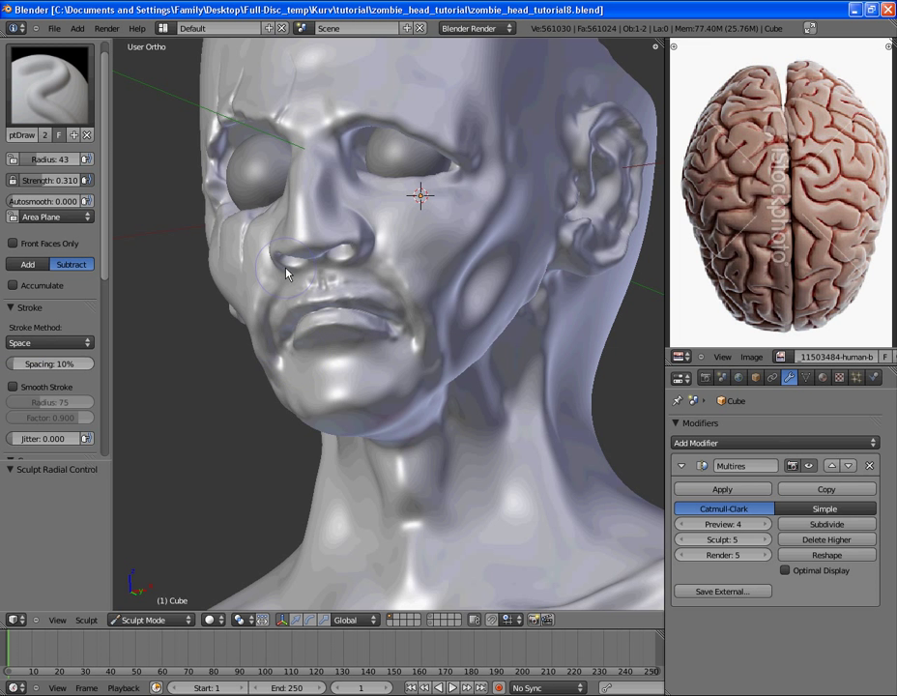
- Soften the wrinkles between the nose and upper lip with the Smooth brush at radius 43 and strength 0.500
scroll(320, 276, up, 4)
key(s)
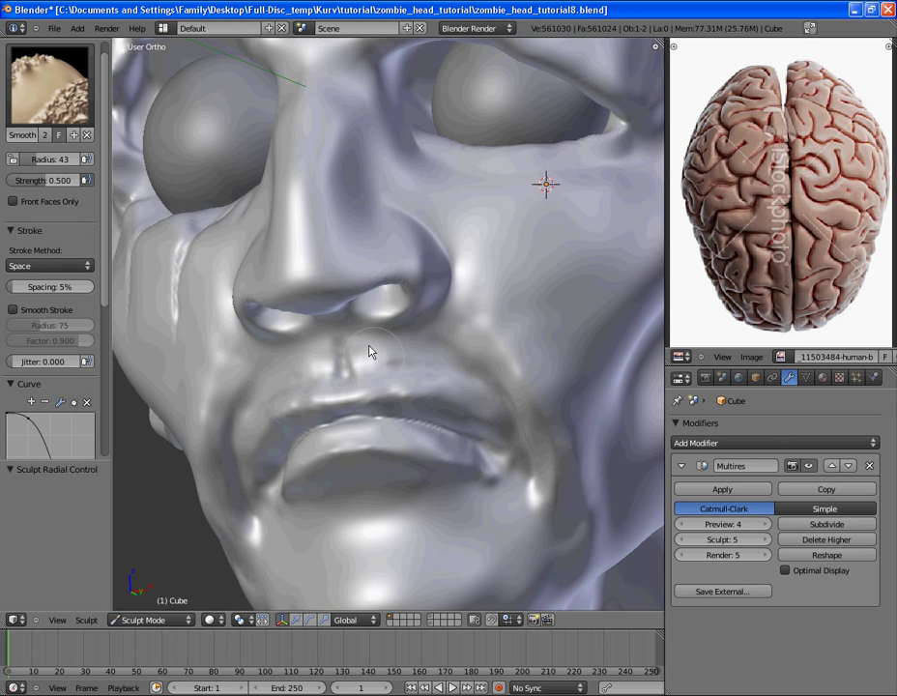
scroll(434, 381, down, 3)
middle_drag(433, 381, 497, 452)
scroll(404, 418, down, 2)
- Save over zombie_head_tutorial8.blend, and save the scene again as zombie_head_tutorial9.blend
key(ctrl+s)
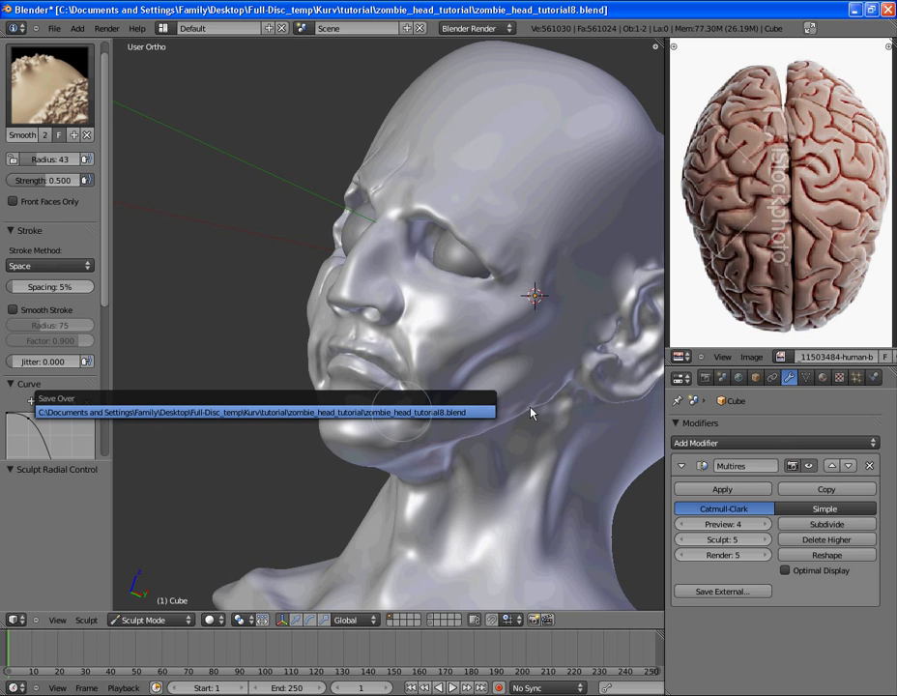
key(Return)
key(ctrl+shift+s)
key(KP_Add)
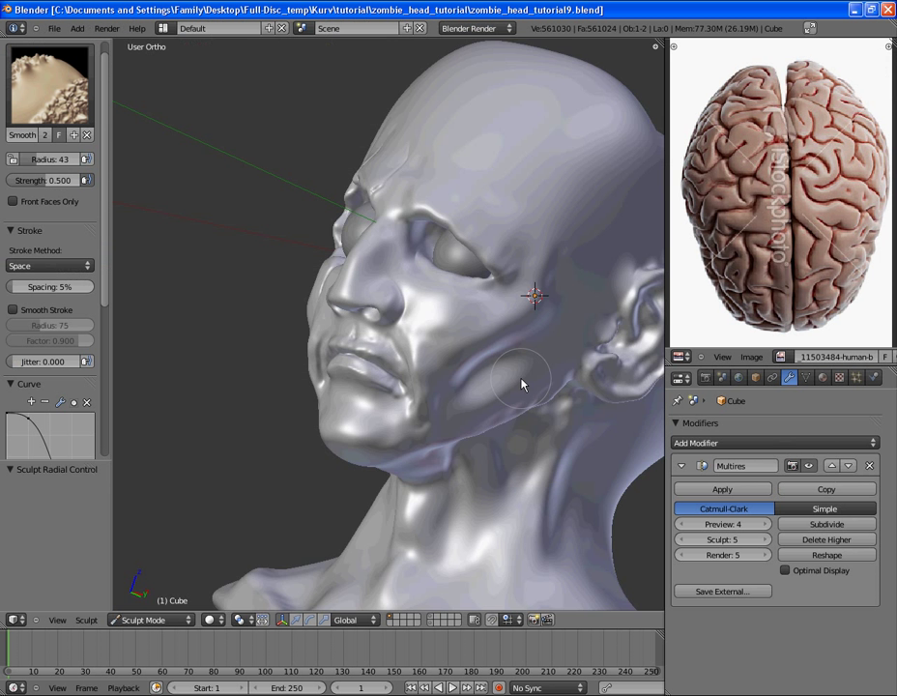
- Switch to the right orthographic view and show Ear.jpg as the reference image in place of the brain photo
mouse_move(521, 378)
middle_down()
mouse_move(507, 281)
mouse_move(355, 348)
mouse_move(523, 314)
mouse_move(444, 331)
mouse_move(490, 370)
mouse_move(427, 385)
mouse_move(477, 354)
mouse_move(453, 346)
mouse_move(464, 360)
middle_up()
key(KP_3)
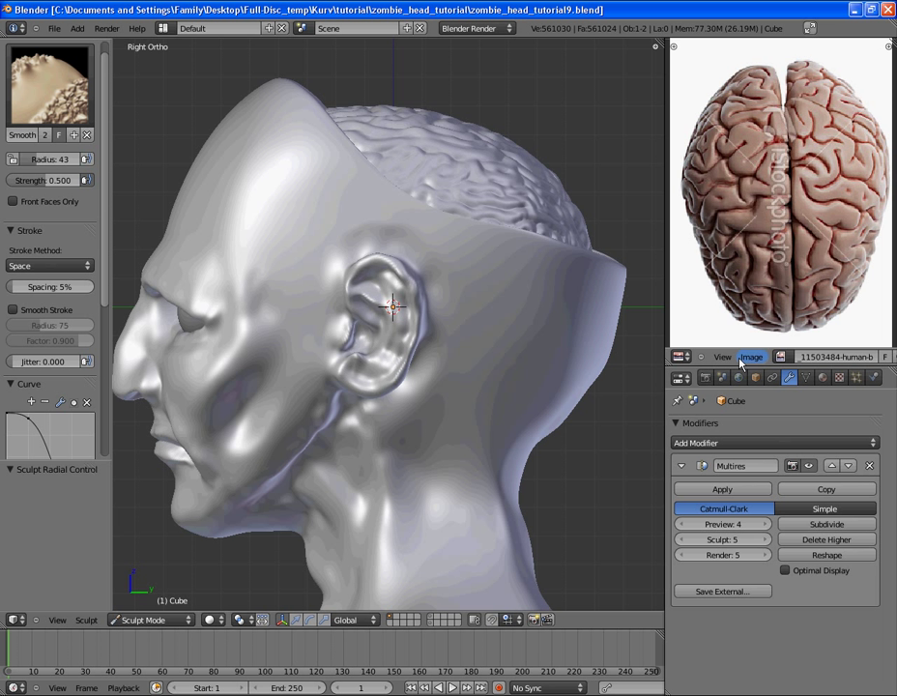
click(751, 357)
click(780, 357)
click(764, 377)
scroll(795, 241, down, 3)
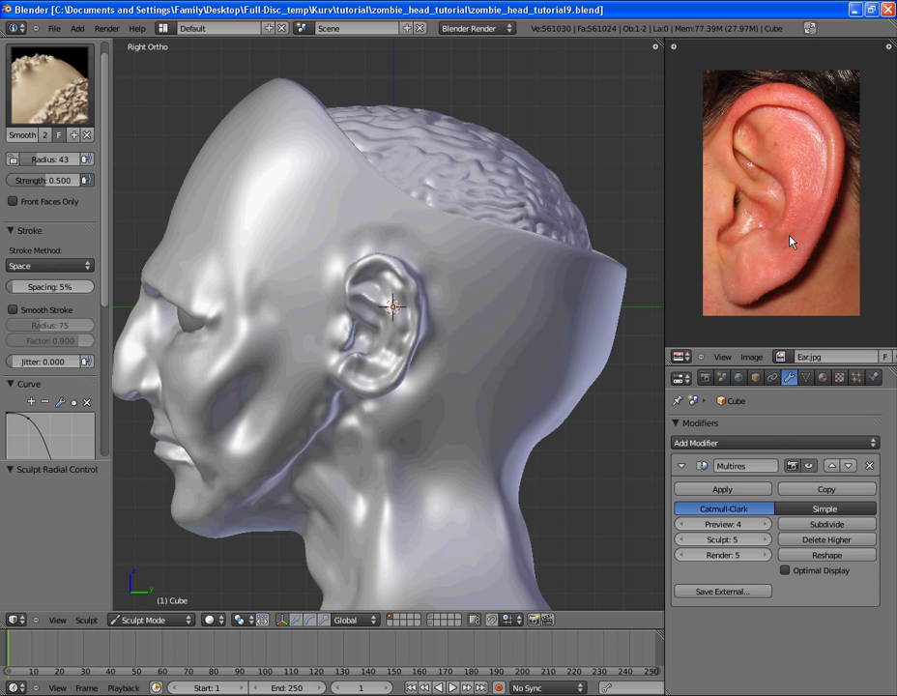
- Carve a deeper crease behind the ear down to the lobe with SculptDraw in Subtract mode at radius 43 and strength 0.310
scroll(795, 240, up, 2)
shift+middle_drag(391, 311, 315, 308)
scroll(422, 278, up, 5)
shift+middle_drag(315, 309, 424, 286)
scroll(48, 116, up, 2)
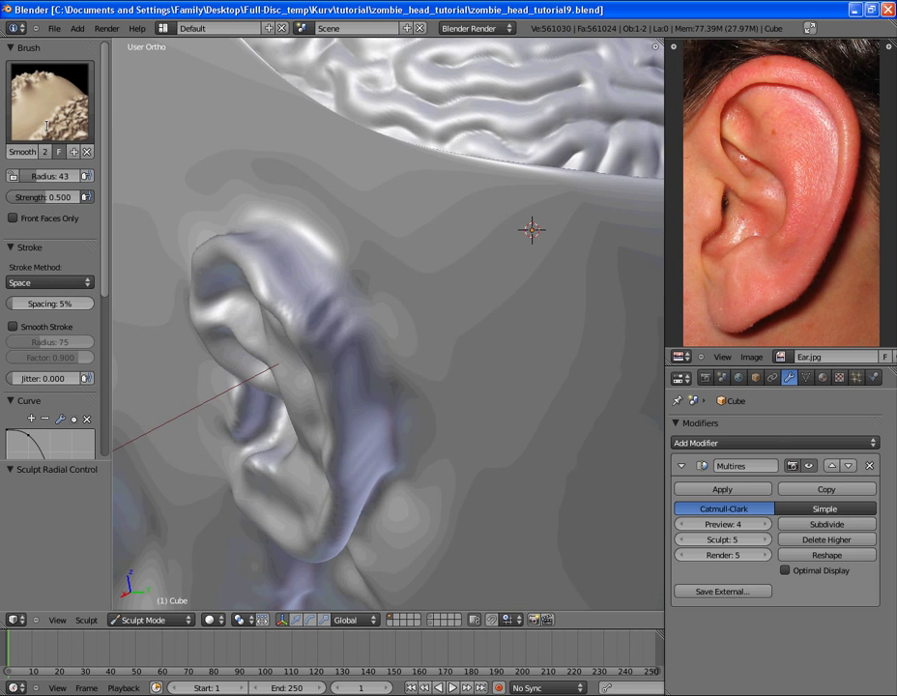
click(48, 97)
click(372, 131)
click(55, 100)
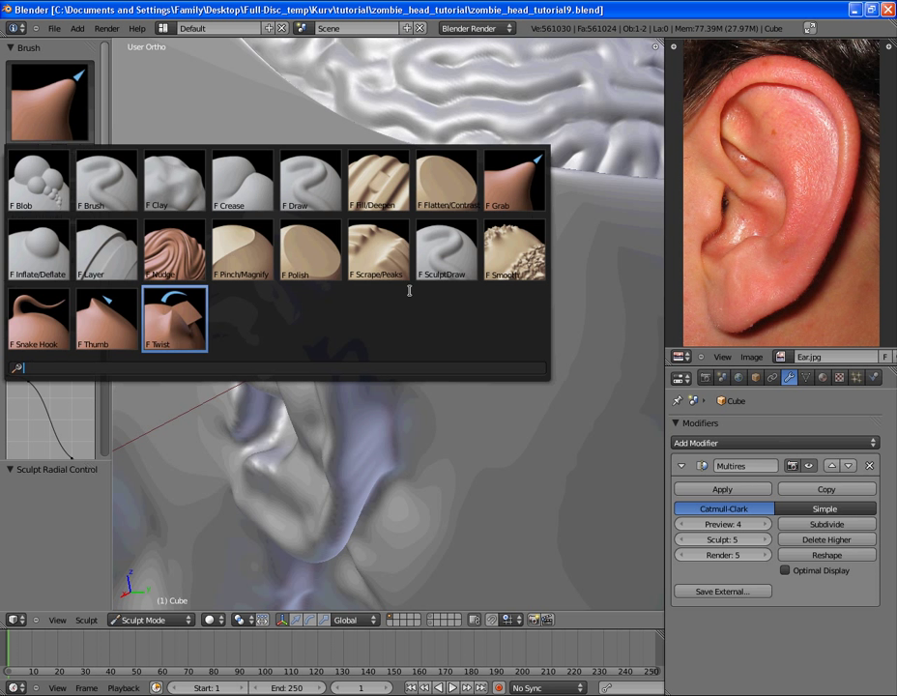
click(426, 263)
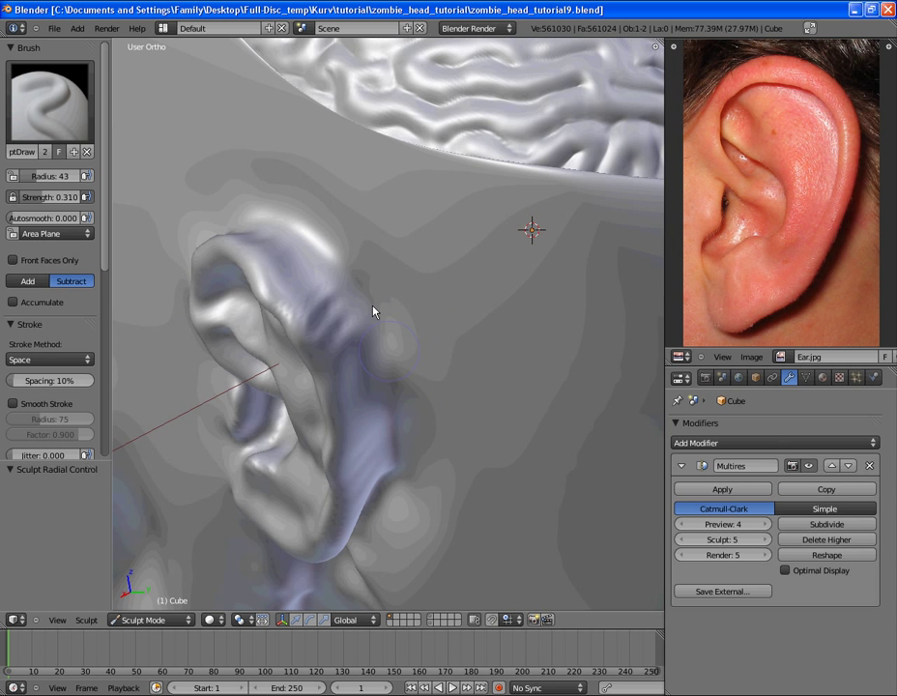
mouse_move(319, 277)
mouse_down()
mouse_move(284, 234)
mouse_move(364, 364)
mouse_move(368, 327)
mouse_up()
middle_drag(369, 324, 331, 355)
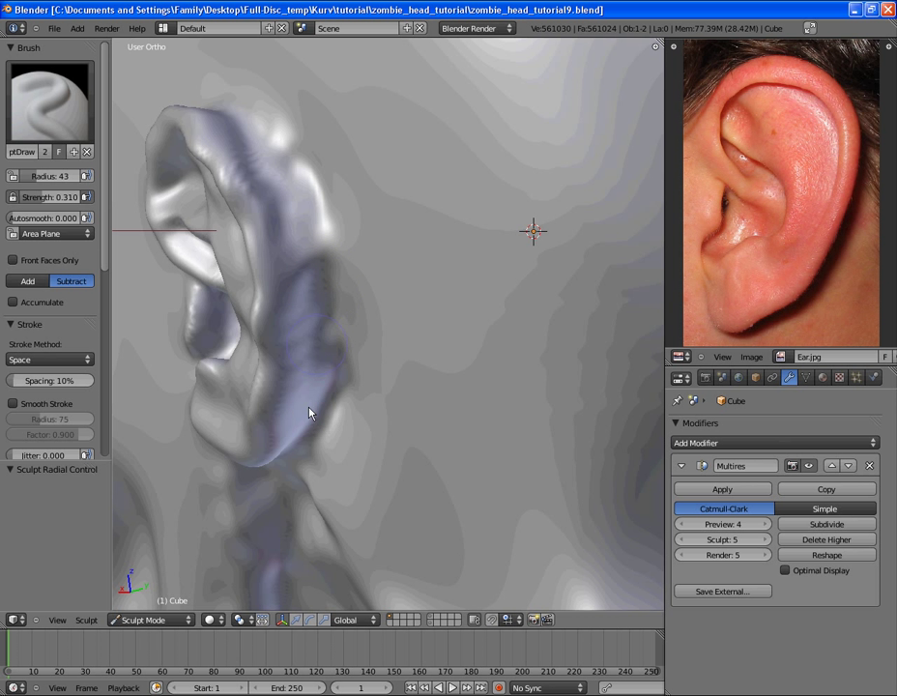
mouse_move(303, 432)
middle_down()
mouse_move(338, 296)
mouse_move(320, 305)
middle_up()
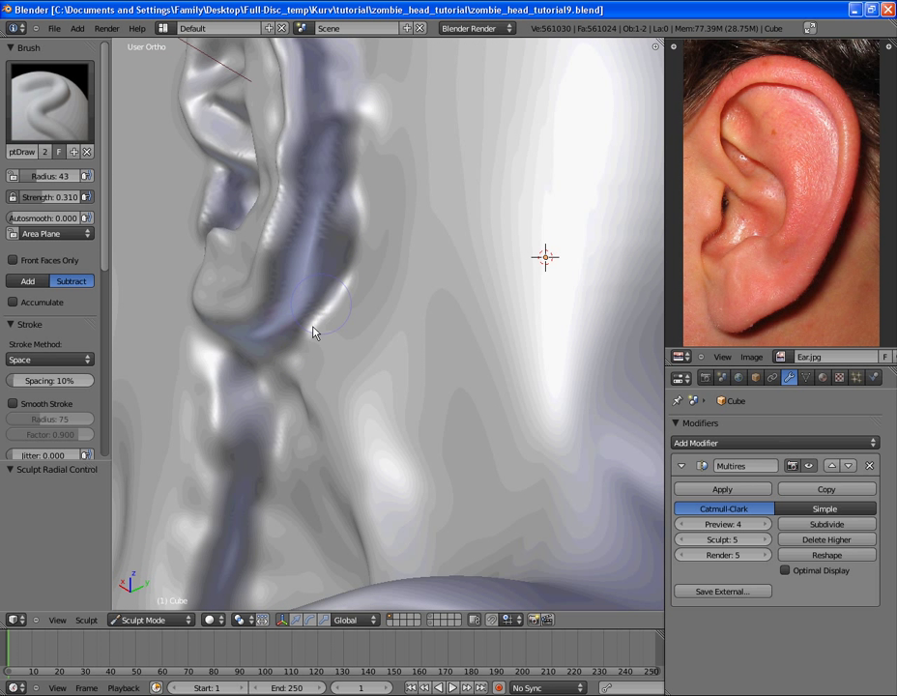
- Soften the carved crease behind the ear with the Smooth brush at radius 43 and strength 0.500
mouse_move(278, 346)
middle_down()
mouse_move(340, 196)
mouse_move(378, 256)
mouse_move(400, 365)
mouse_move(381, 266)
middle_up()
key(s)
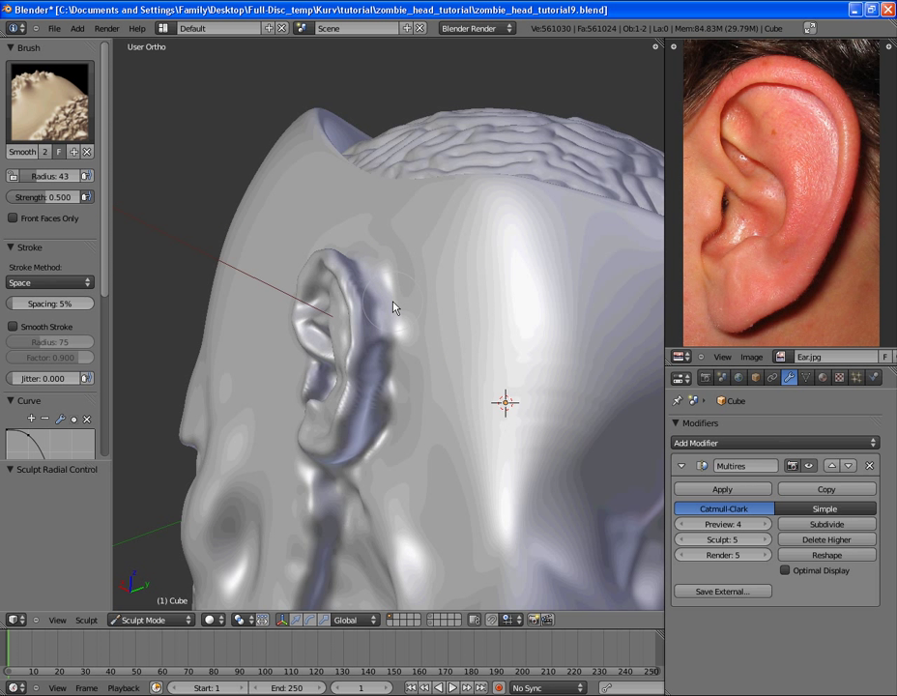
- Try to reshape the ear's outer rim in the right orthographic view with the Grab brush at radius 43
key(KP_3)
scroll(448, 324, up, 3)
key(g)
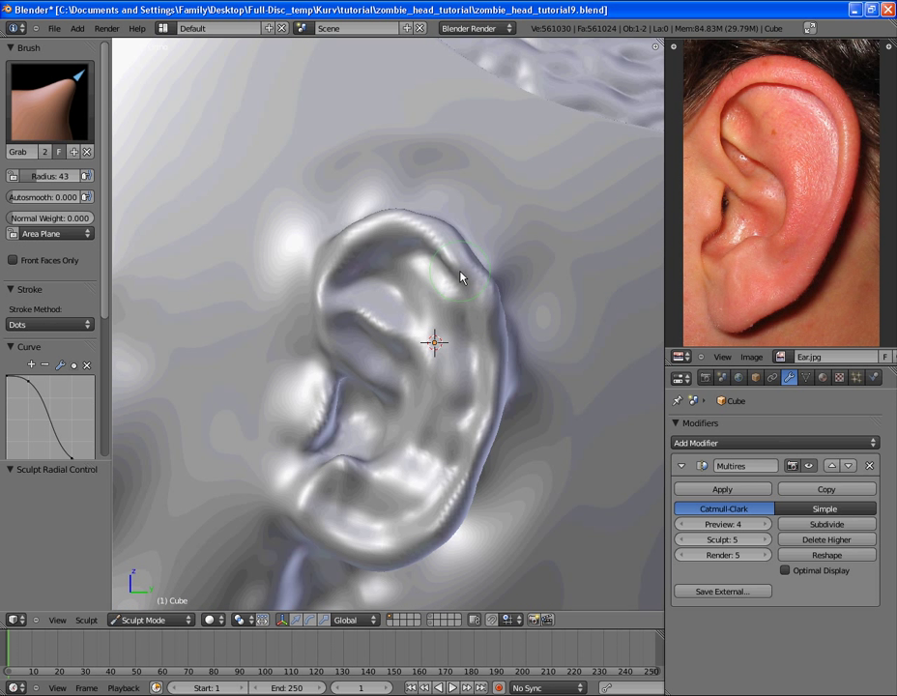
drag(491, 376, 498, 410)
key(ctrl+z)
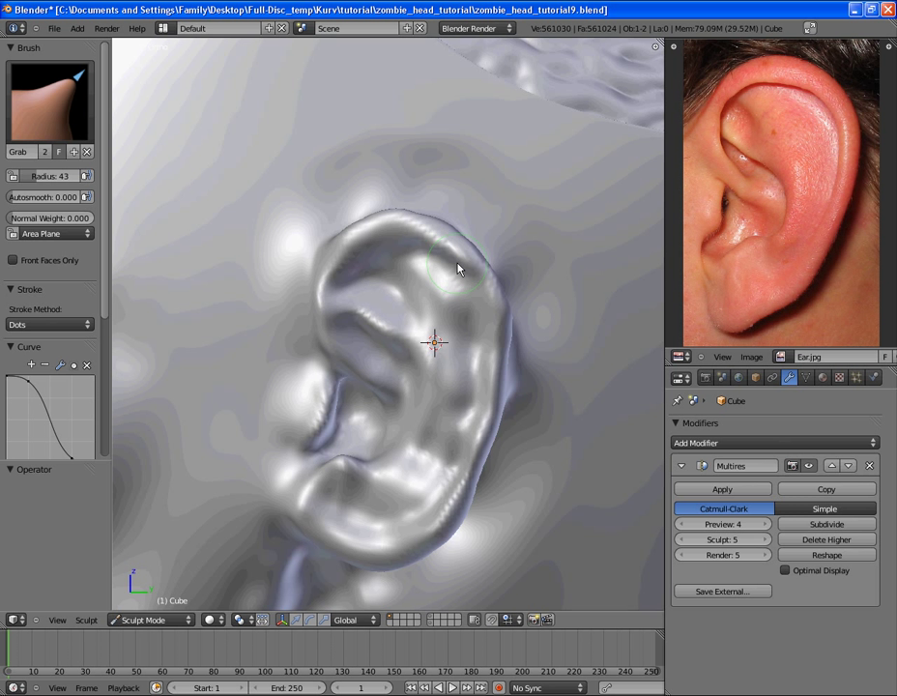
- Carve the hollows under the front of the ear's upper rim with SculptDraw in Subtract mode at radius 26 and strength 0.310
click(48, 92)
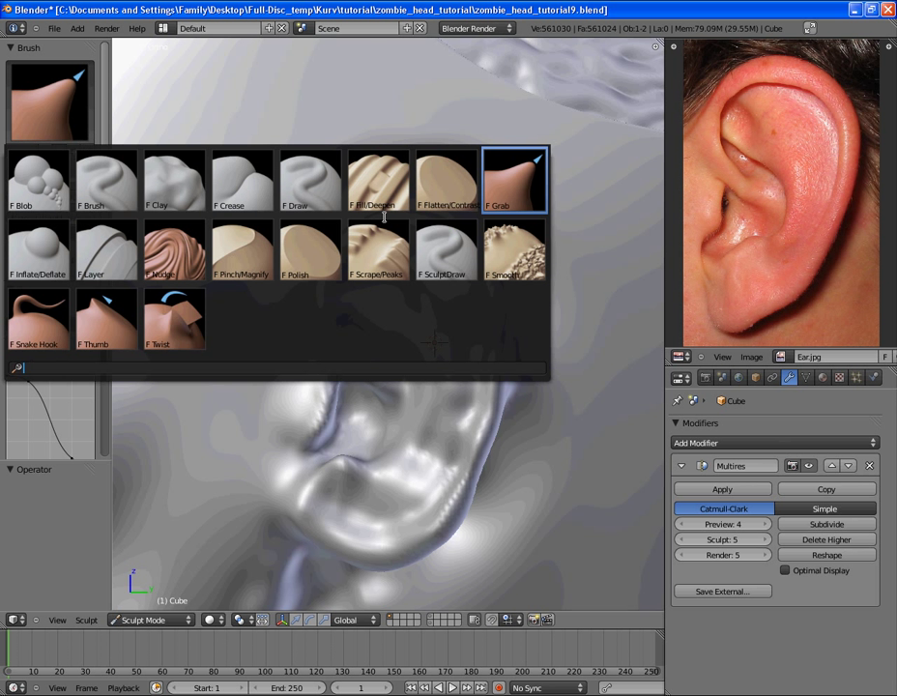
click(435, 252)
middle_drag(464, 342, 287, 296)
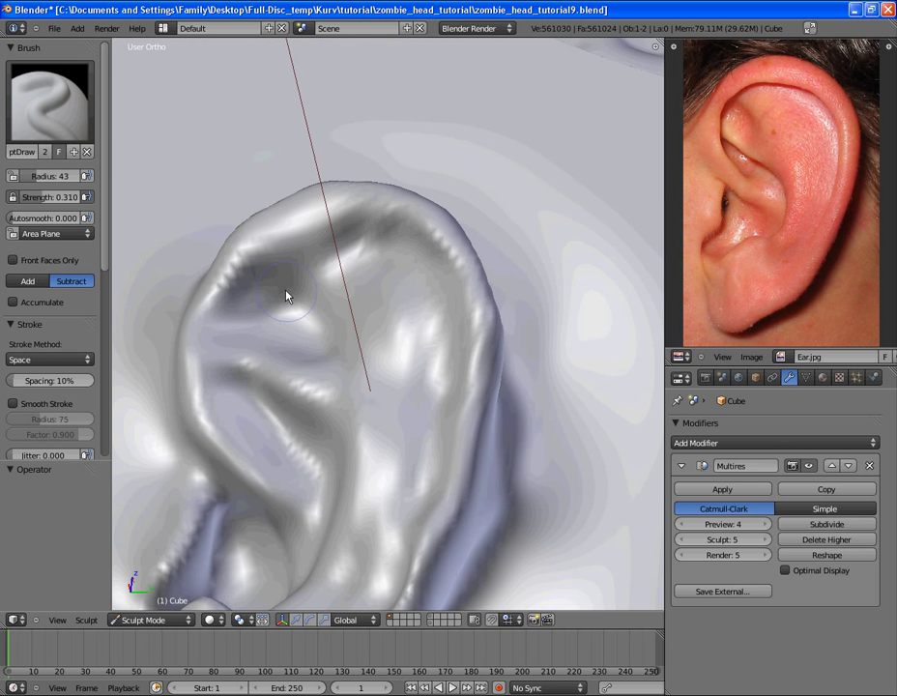
shift+middle_drag(303, 342, 373, 304)
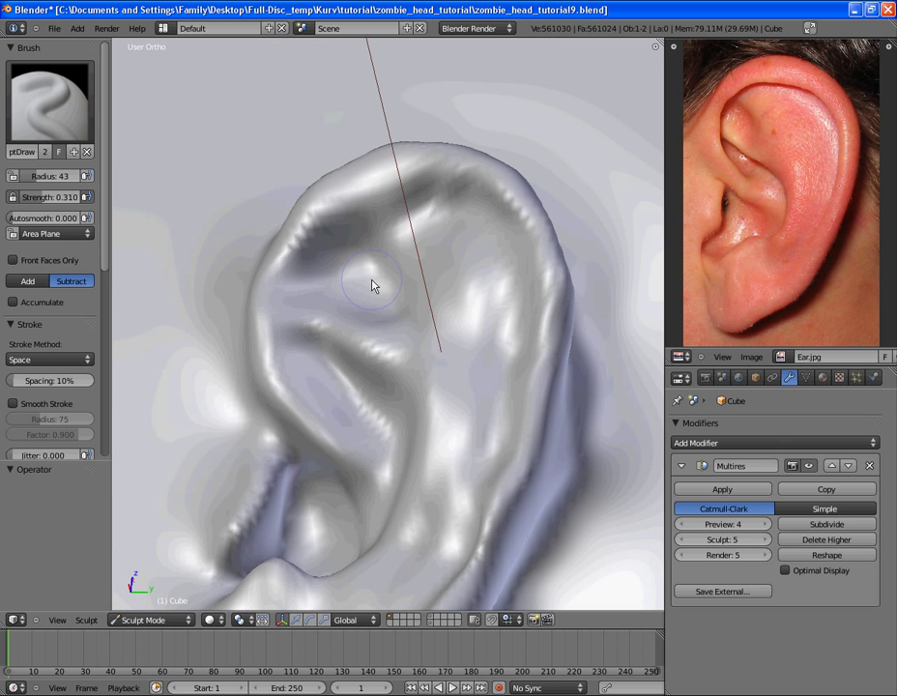
key(f)
click(350, 283)
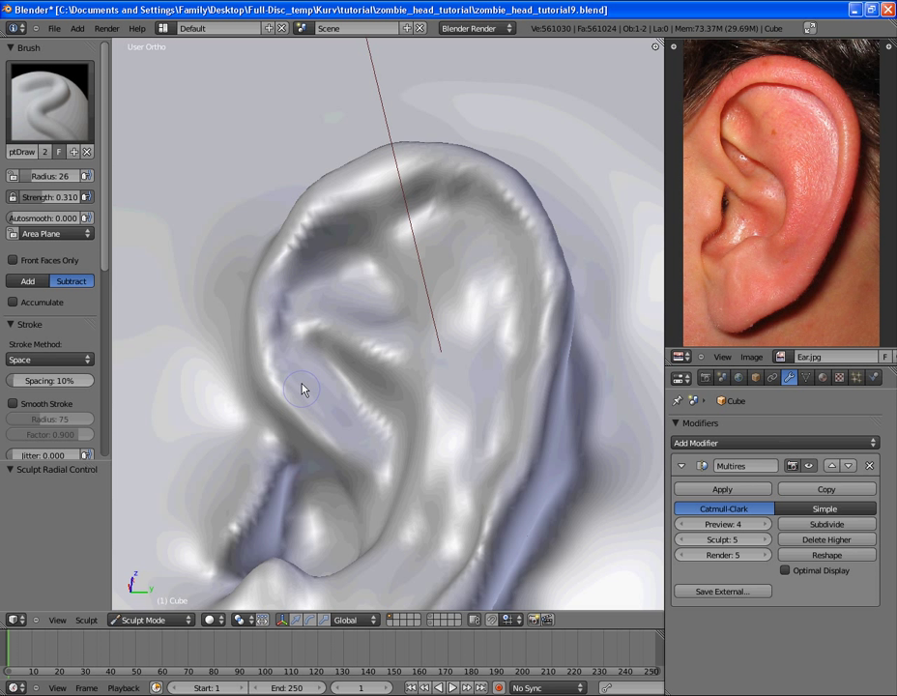
middle_drag(303, 389, 335, 363)
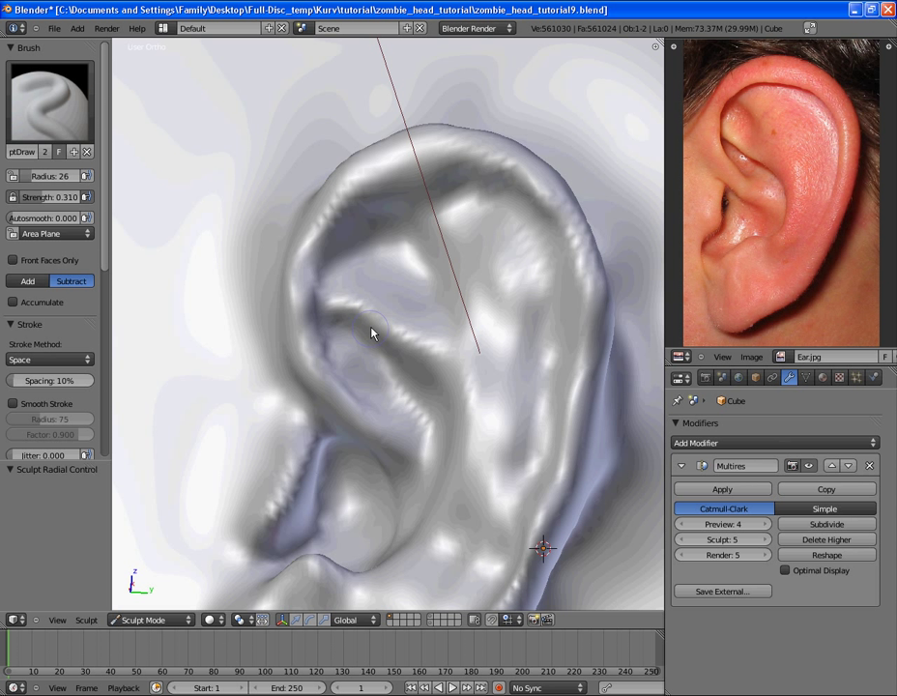
- Build up the diagonal ridges in the upper inner ear with SculptDraw in Add mode at radius 31 and strength 0.310
middle_drag(452, 304, 98, 330)
click(27, 281)
key(f)
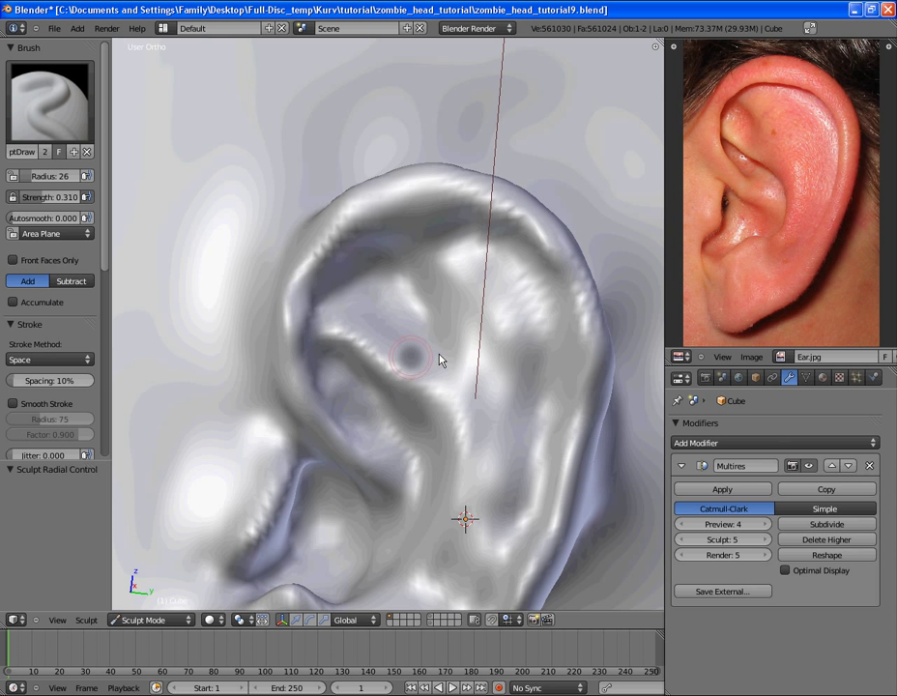
click(437, 356)
drag(402, 274, 427, 314)
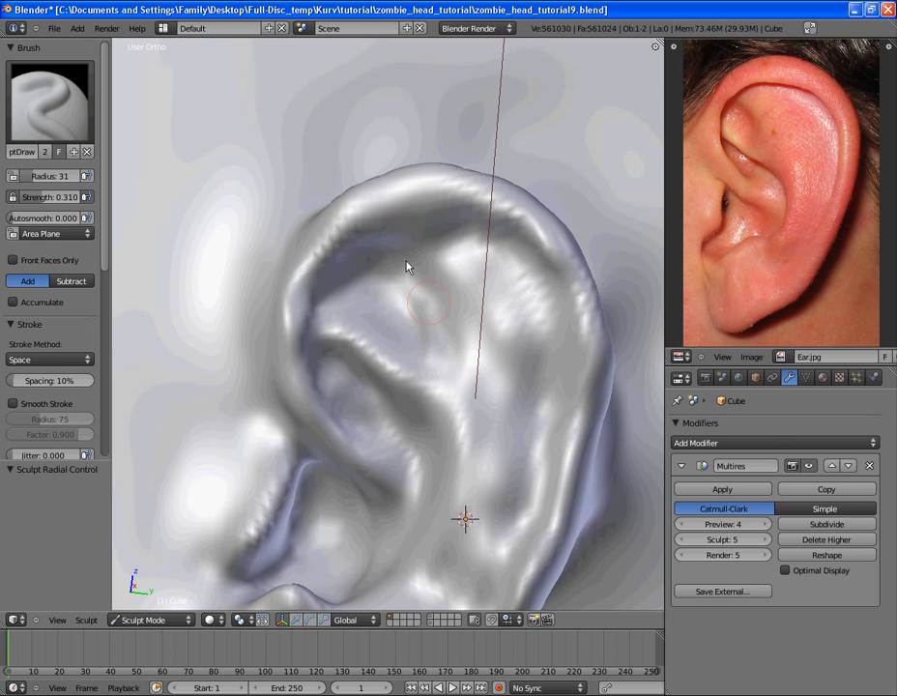
drag(406, 261, 461, 368)
mouse_move(427, 282)
mouse_down()
mouse_move(460, 366)
mouse_move(426, 276)
mouse_move(476, 383)
mouse_up()
- Soften the flap in front of the ear canal and the bump below it with the Smooth brush at radius 31 and strength 0.500
scroll(477, 385, down, 3)
mouse_move(469, 383)
middle_down()
mouse_move(508, 324)
mouse_move(433, 383)
mouse_move(421, 287)
middle_up()
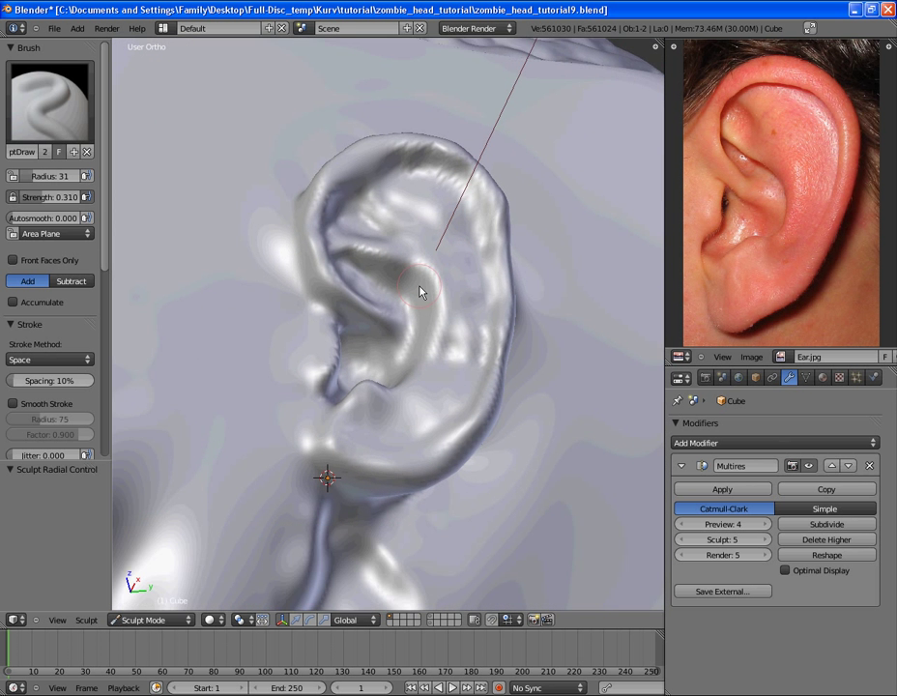
scroll(407, 386, up, 2)
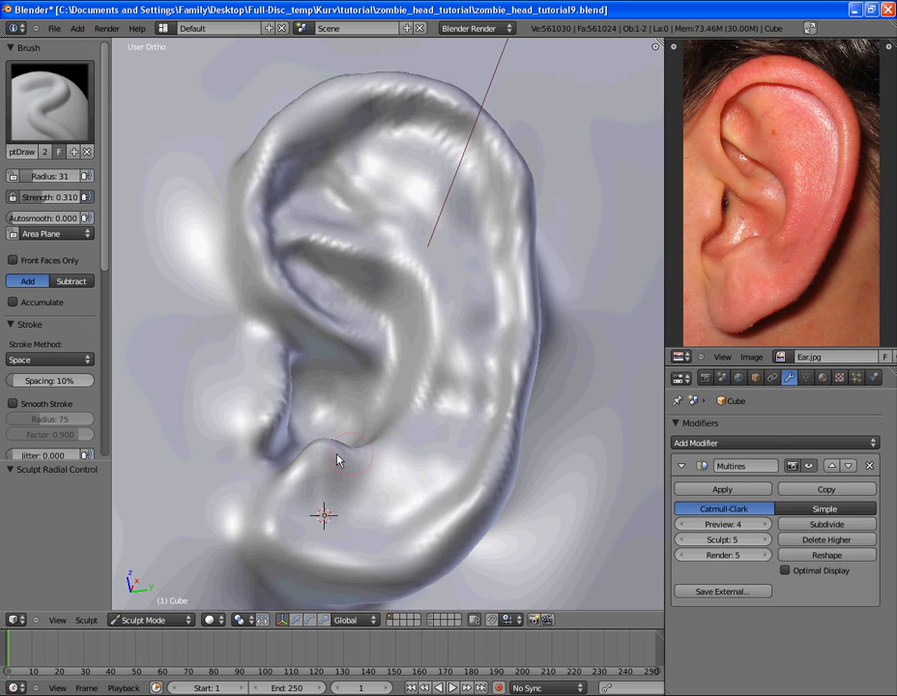
key(s)
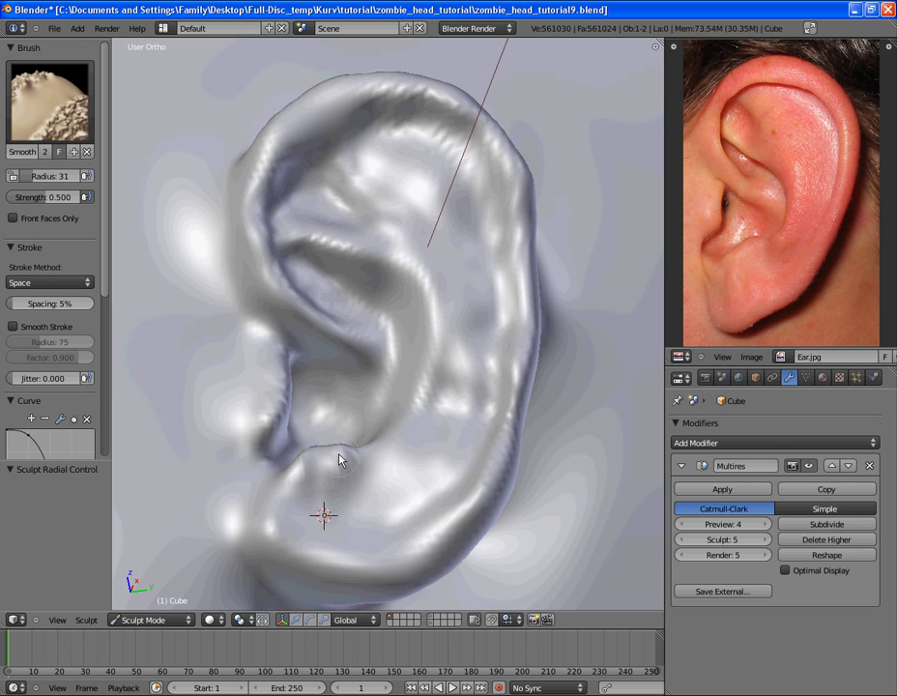
middle_drag(350, 428, 313, 430)
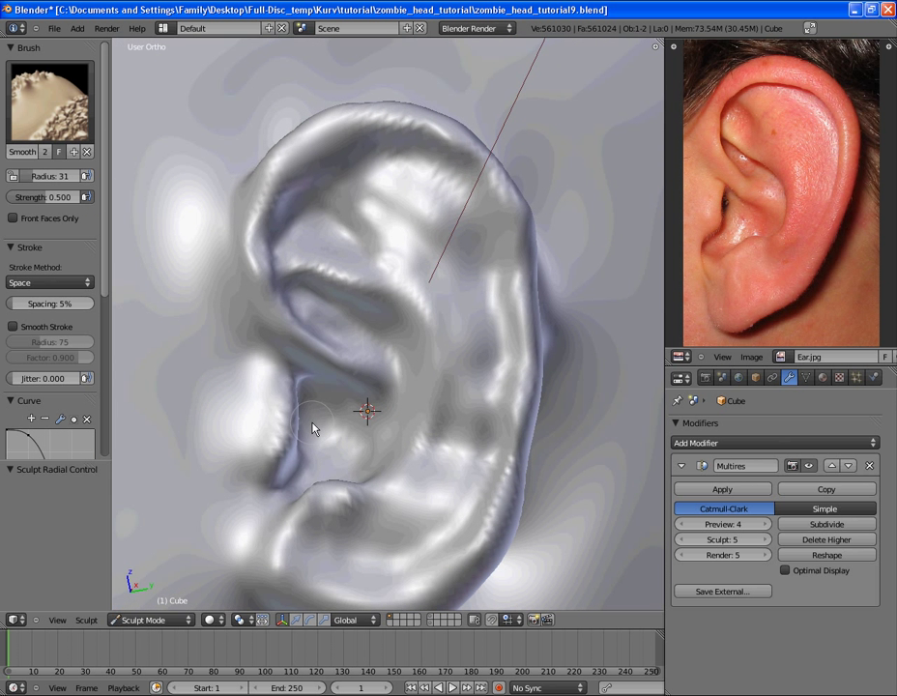
mouse_move(278, 398)
mouse_down()
mouse_move(256, 385)
mouse_move(257, 359)
mouse_up()
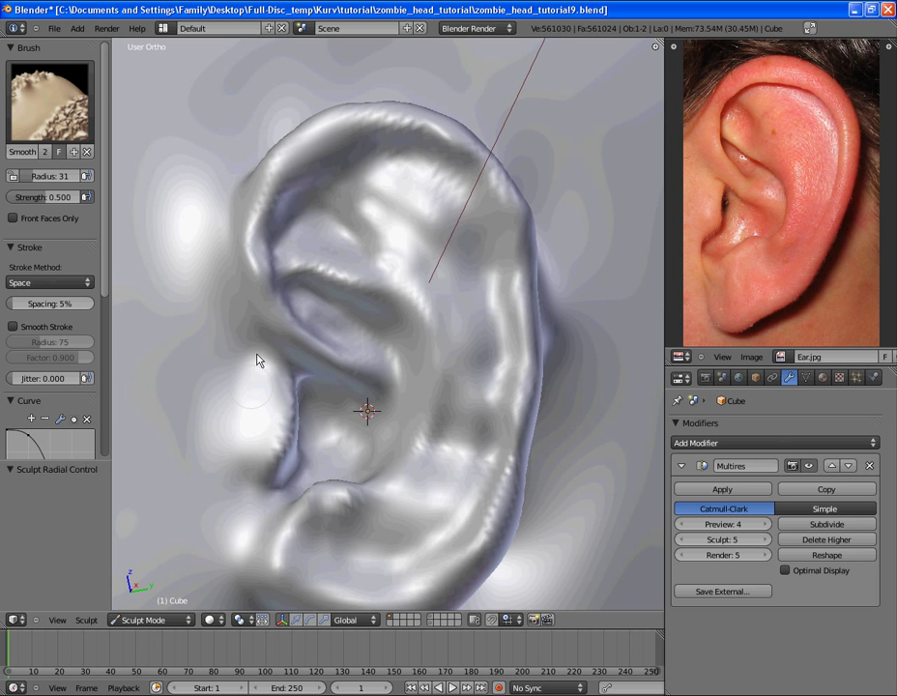
middle_drag(368, 413, 309, 416)
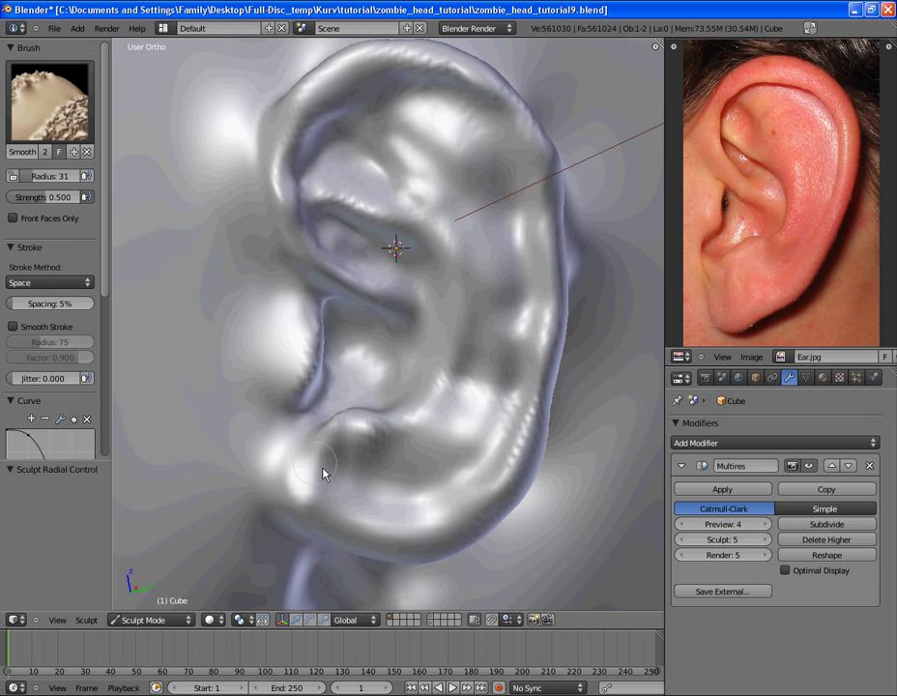
- Raise the edge of the notch below the ear canal flap with SculptDraw in Add mode at radius 23, and smooth it
key(d)
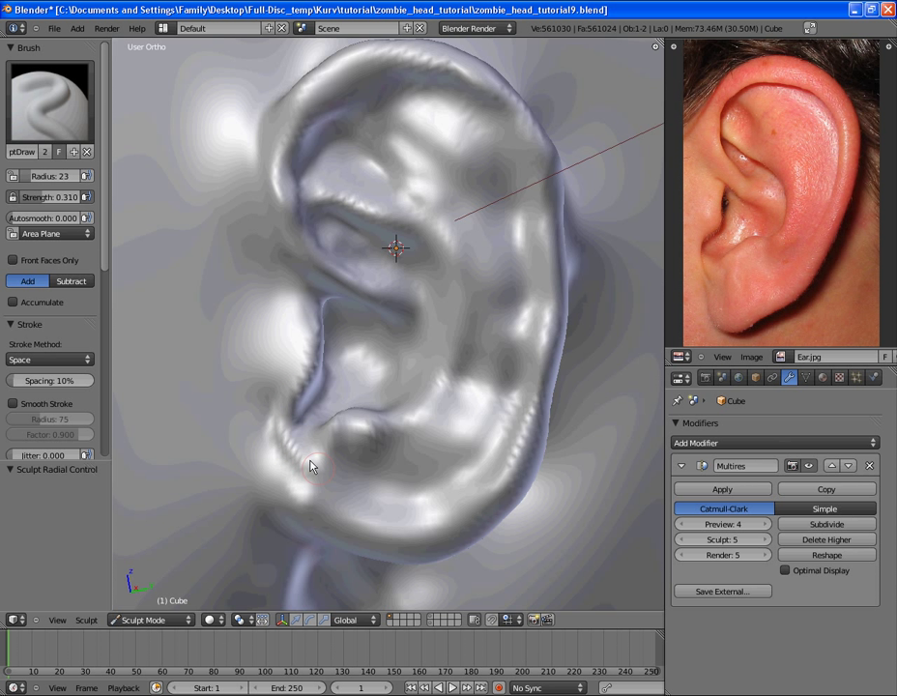
drag(311, 466, 293, 462)
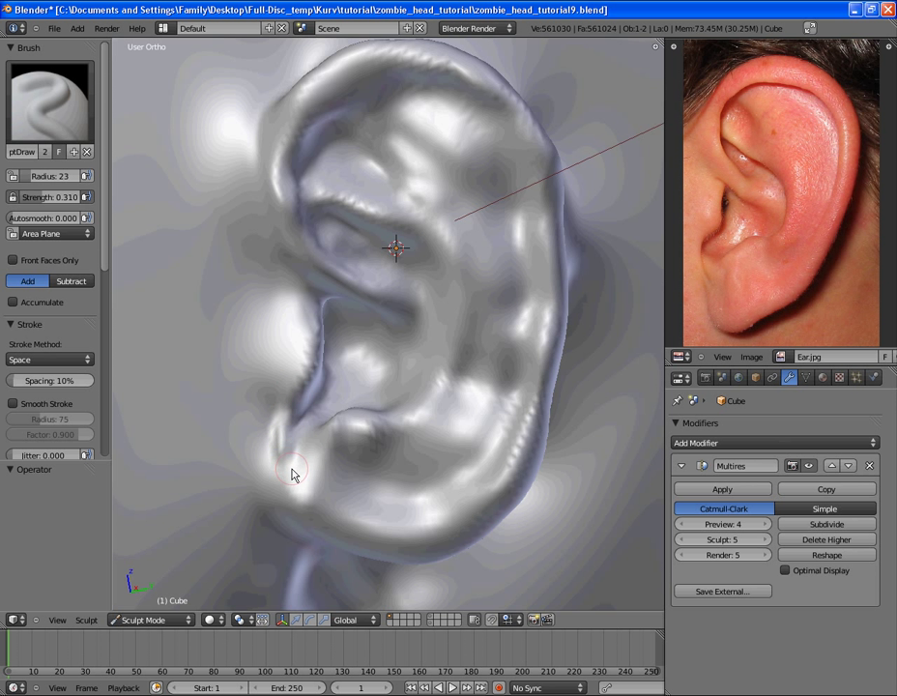
key(s)
mouse_move(300, 421)
middle_down()
mouse_move(259, 394)
mouse_move(307, 429)
mouse_move(278, 399)
mouse_move(243, 413)
mouse_move(326, 289)
middle_up()
- Even out the inner surface of the ear with the Flatten/Contrast brush
click(49, 97)
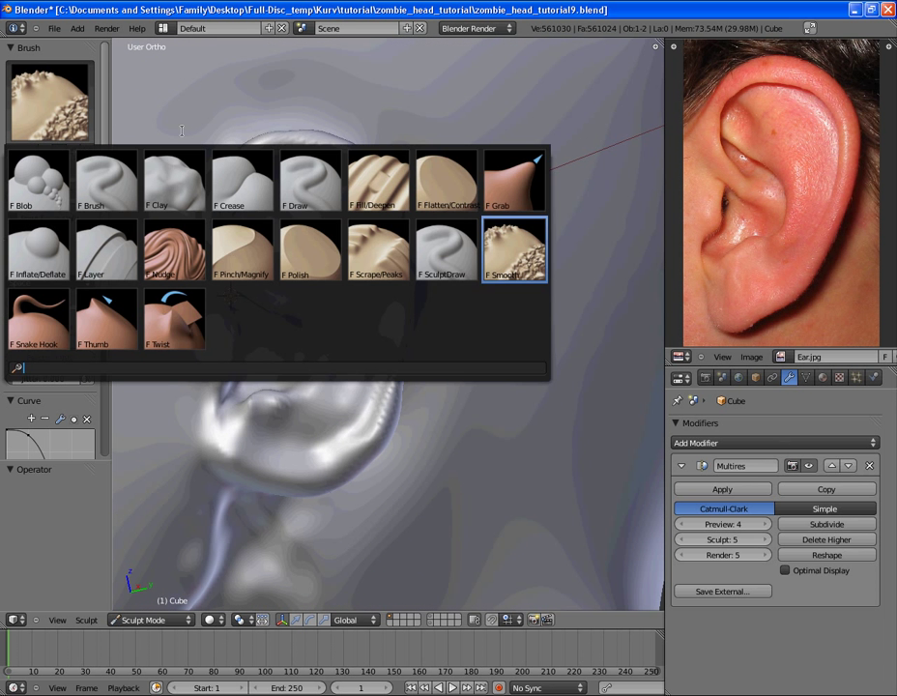
click(430, 196)
mouse_move(431, 195)
middle_down()
mouse_move(486, 250)
mouse_move(419, 234)
mouse_move(394, 310)
middle_up()
- Carve a groove under the ear's upper rim with SculptDraw in Subtract mode at radius 23 and strength 0.550
click(48, 102)
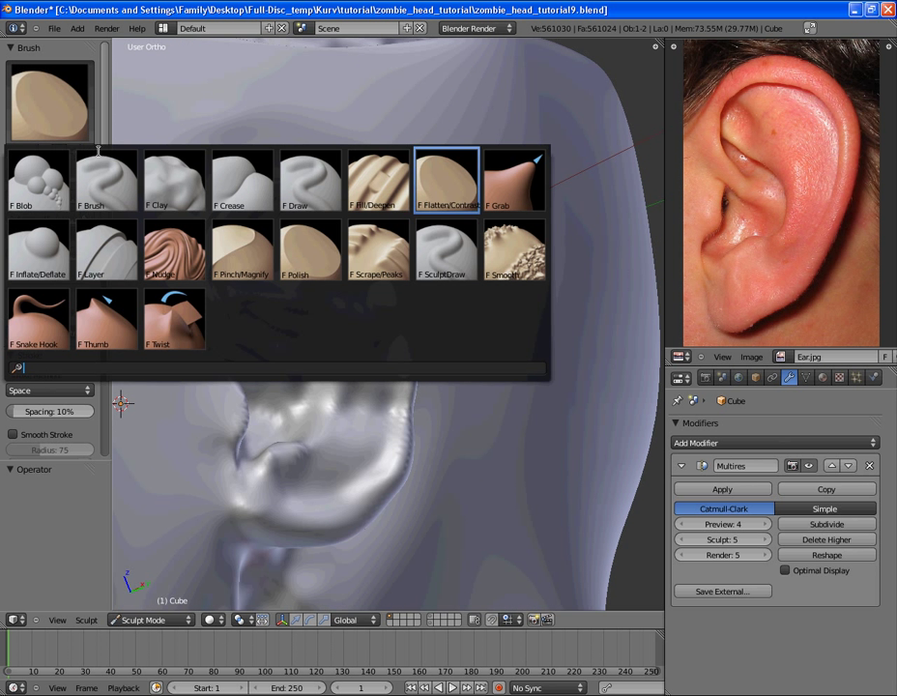
click(447, 249)
scroll(430, 333, up, 3)
click(83, 280)
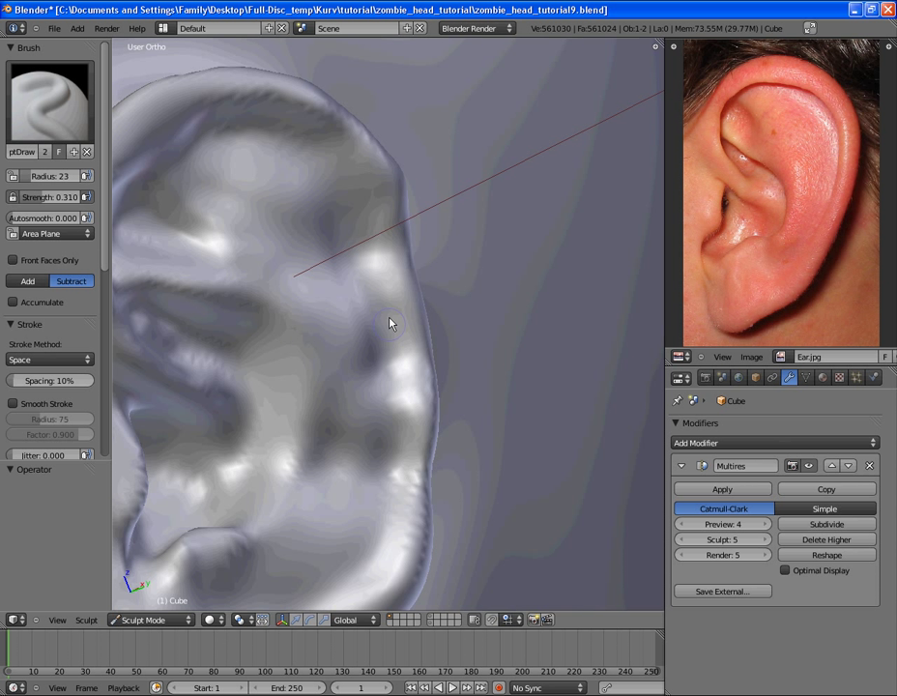
key(shift+f)
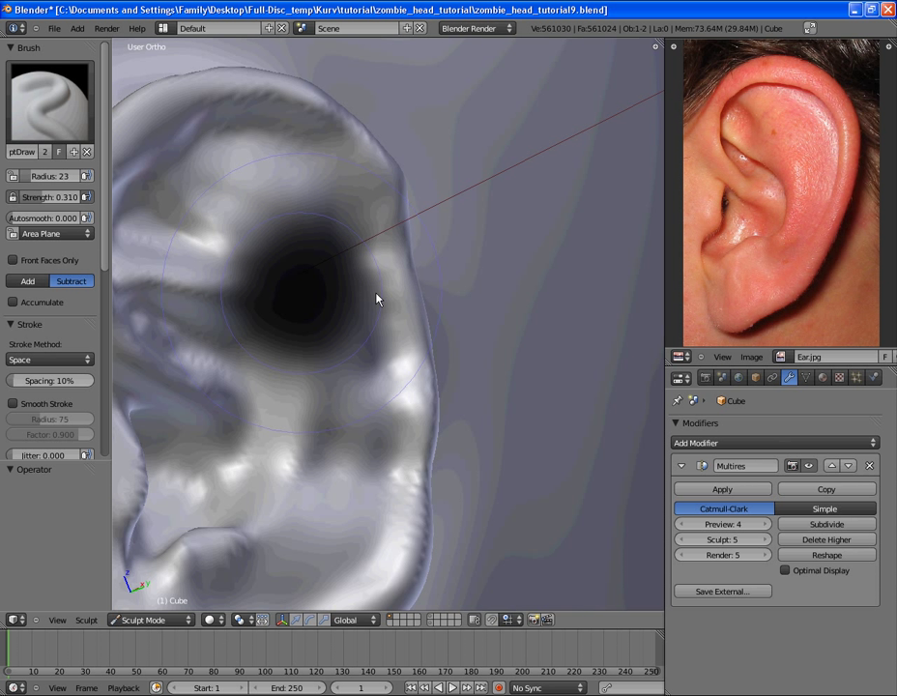
click(380, 311)
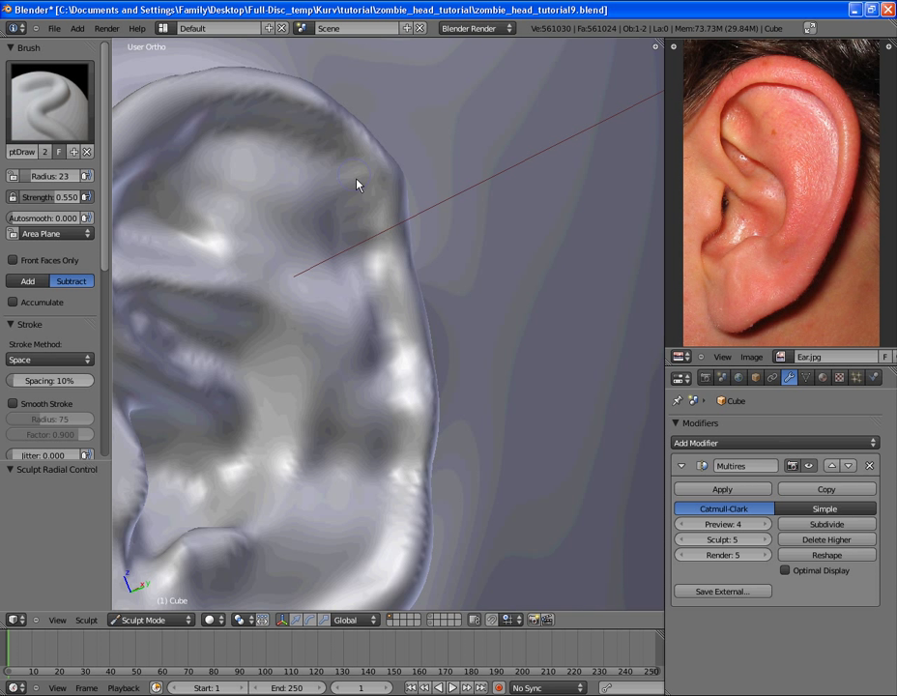
mouse_move(356, 179)
mouse_down()
mouse_move(297, 133)
mouse_move(194, 124)
mouse_move(279, 124)
mouse_move(194, 128)
mouse_up()
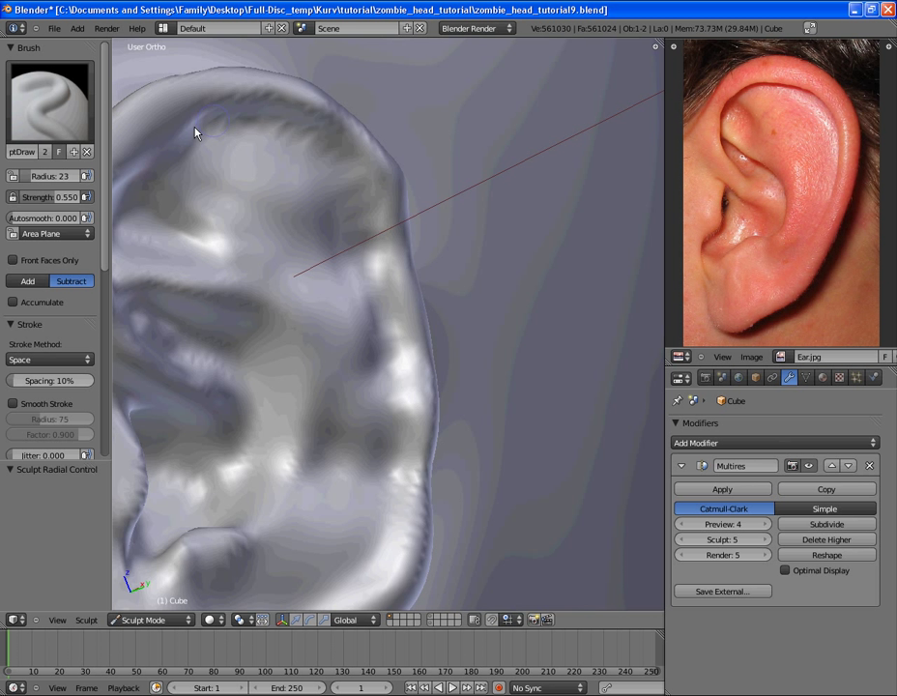
- Extend the groove inside the rim from the lobe up the back of the ear, and soften it with the Smooth brush
middle_drag(312, 271, 357, 346)
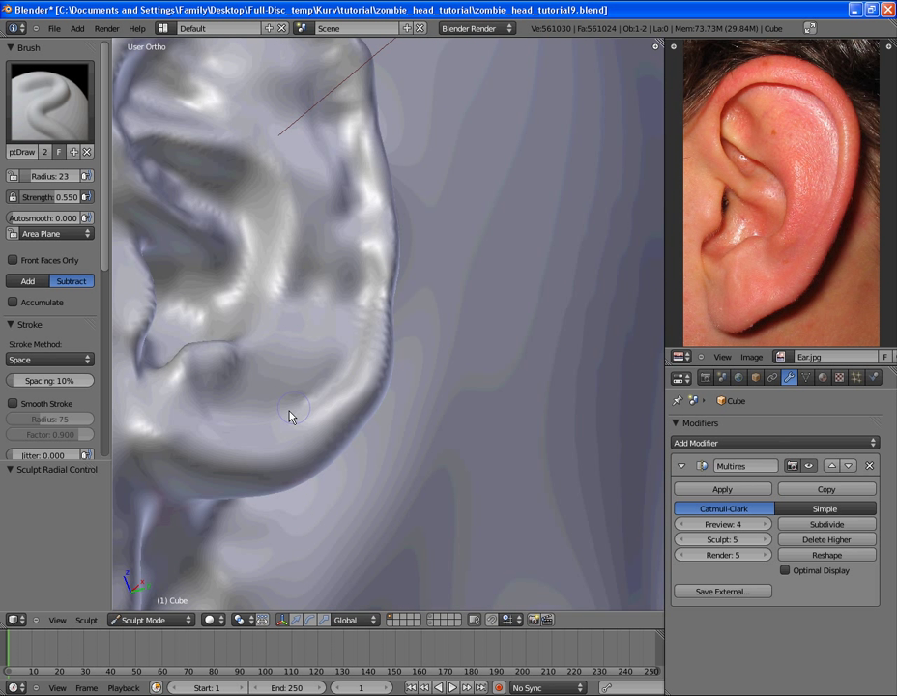
mouse_move(282, 420)
mouse_down()
mouse_move(358, 359)
mouse_move(368, 262)
mouse_move(358, 175)
mouse_up()
middle_drag(359, 175, 376, 362)
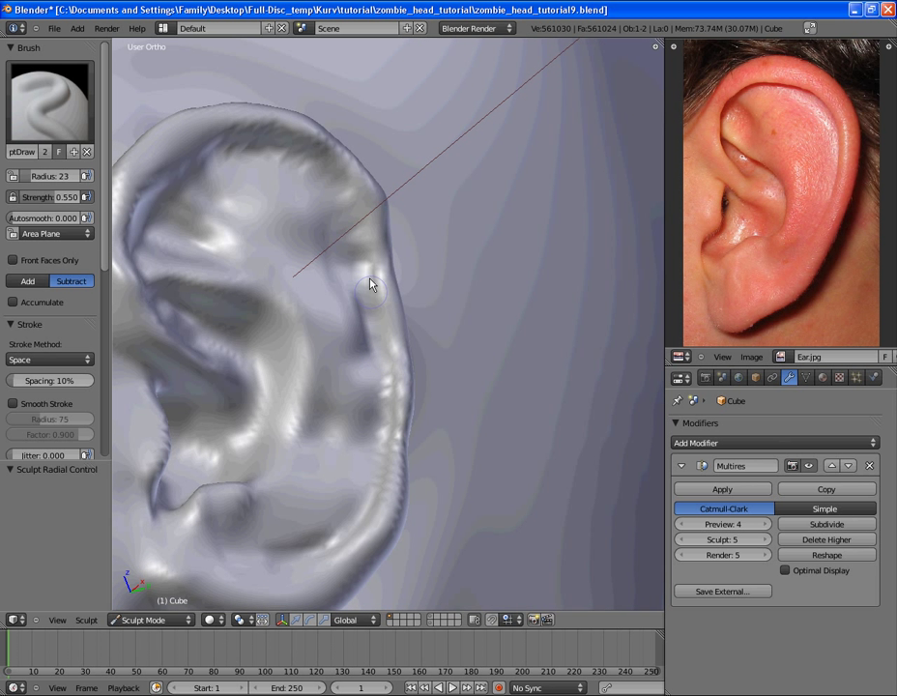
middle_drag(356, 275, 254, 399)
key(s)
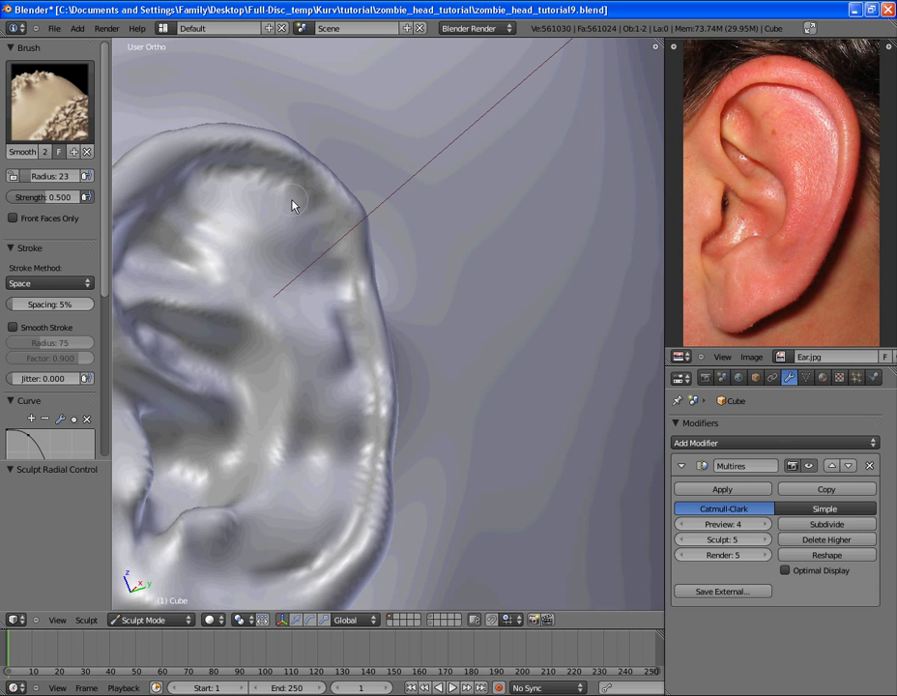
- Thicken the back rim of the ear with the Inflate/Deflate brush in Inflate mode at strength 0.500, using radius 37 and 43
click(48, 102)
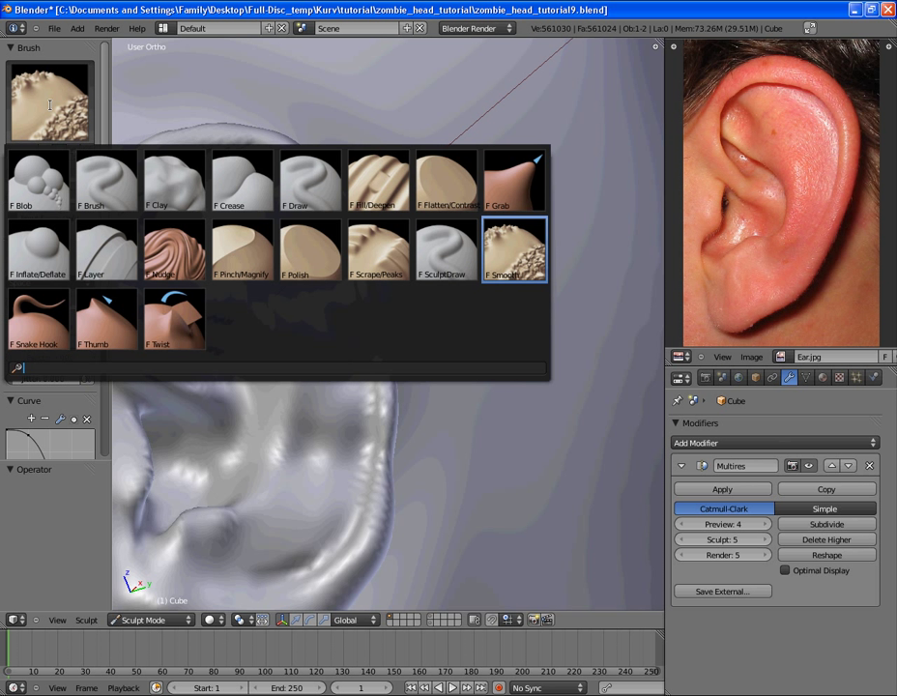
click(106, 177)
mouse_move(329, 316)
middle_down()
mouse_move(332, 336)
mouse_move(294, 311)
mouse_move(294, 320)
middle_up()
key(f)
click(294, 325)
scroll(284, 296, down, 2)
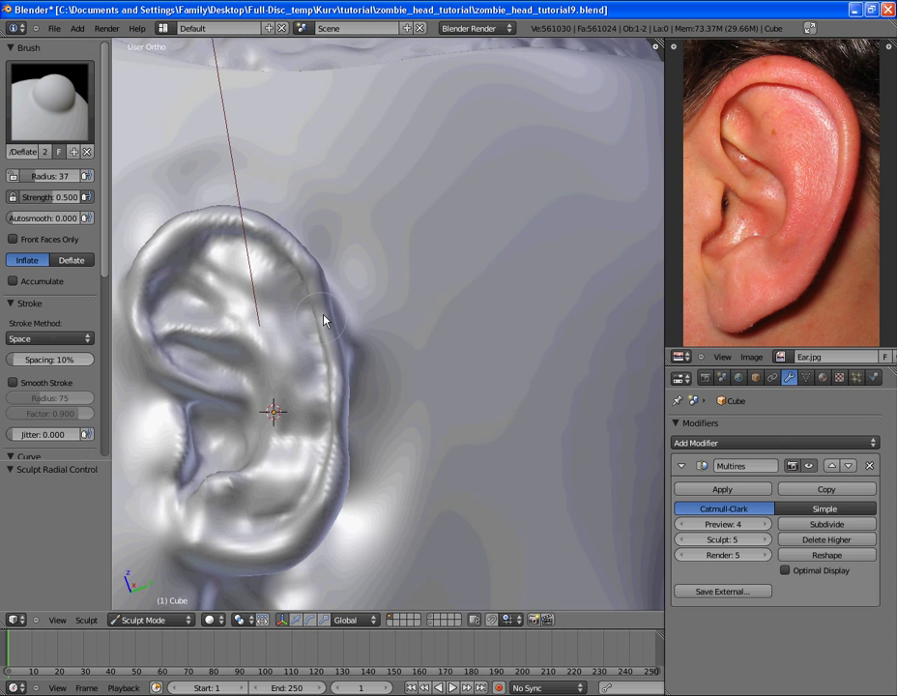
drag(323, 313, 340, 386)
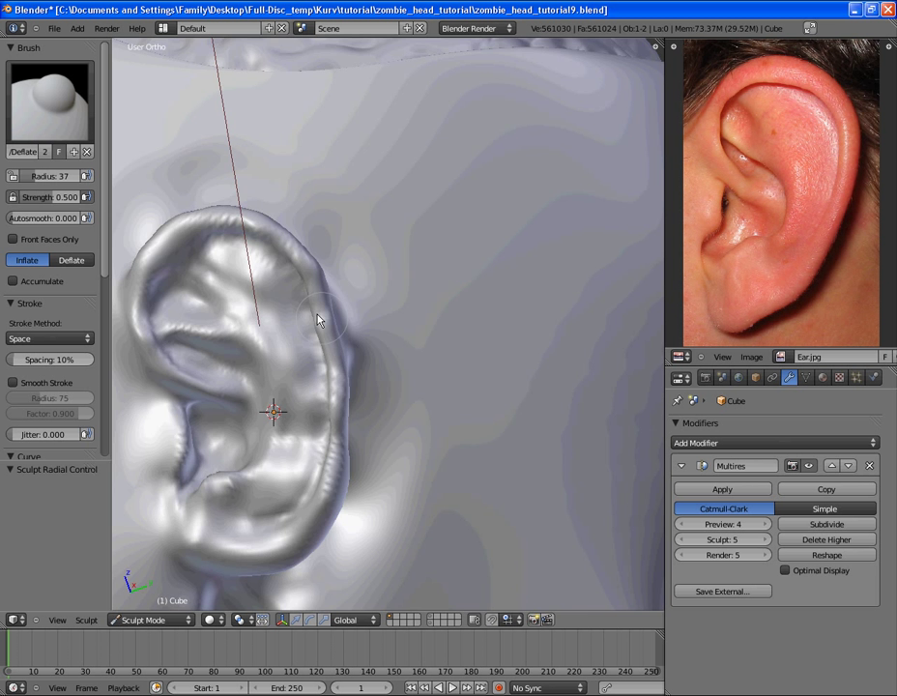
middle_drag(317, 315, 411, 327)
key(f)
click(374, 313)
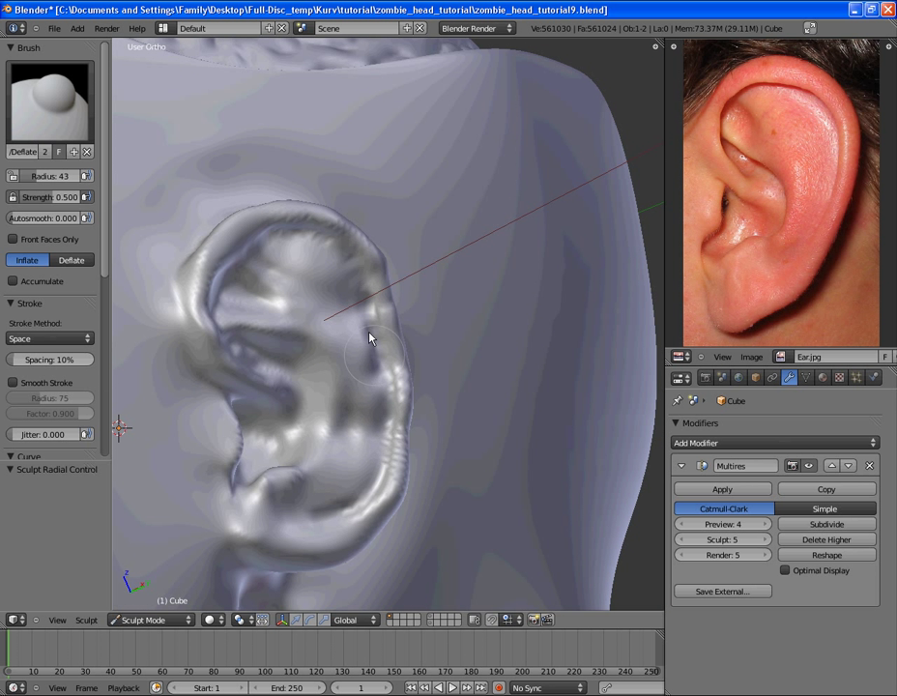
- Flatten the bumps between the inner ridge and the rim of the ear with the Flatten/Contrast brush at radius 43 and strength 0.500
middle_drag(369, 337, 168, 194)
key(s)
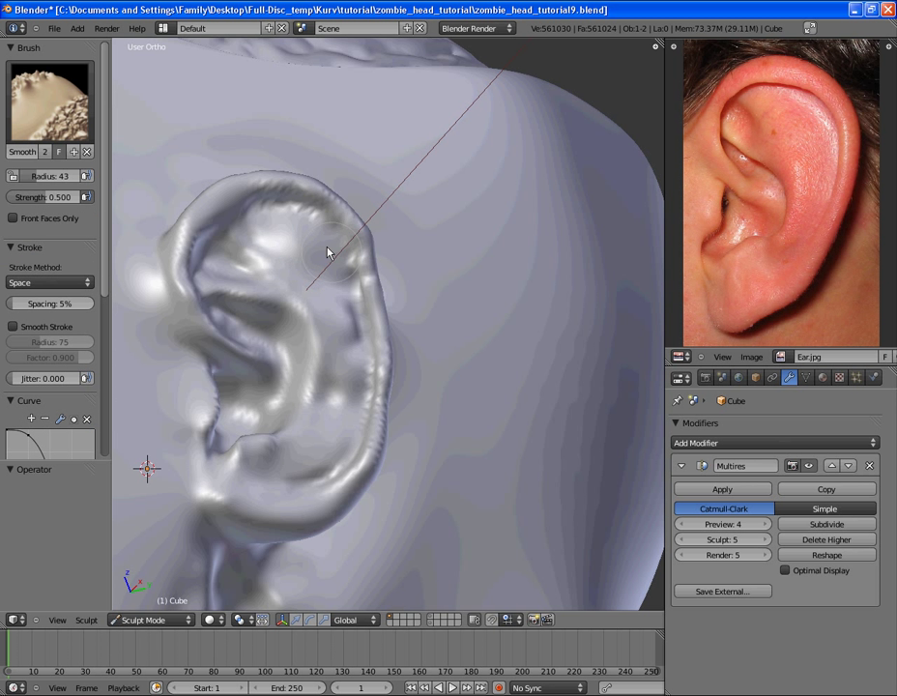
click(49, 96)
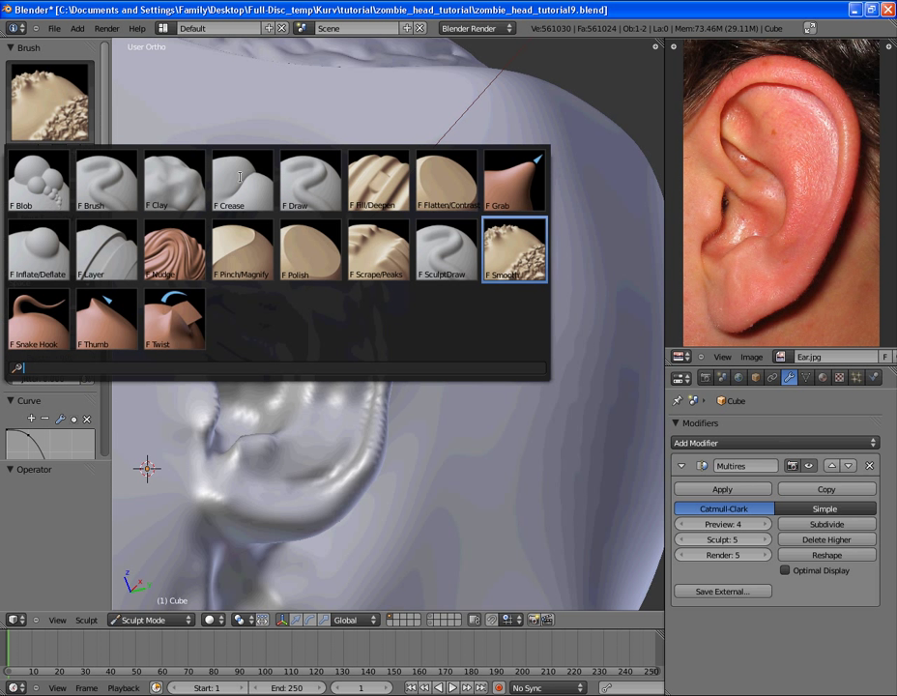
click(452, 190)
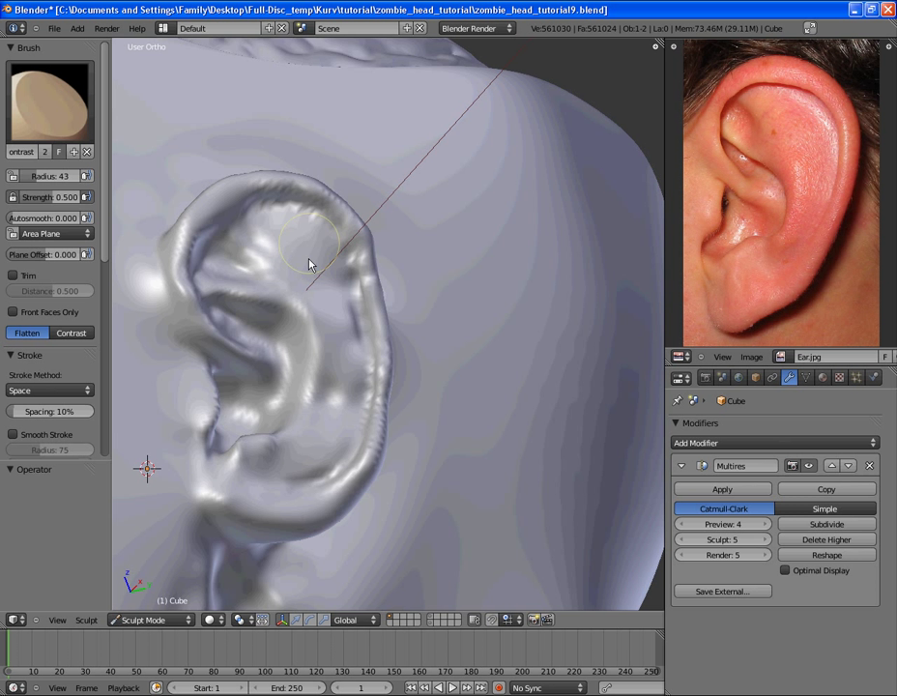
drag(343, 427, 324, 438)
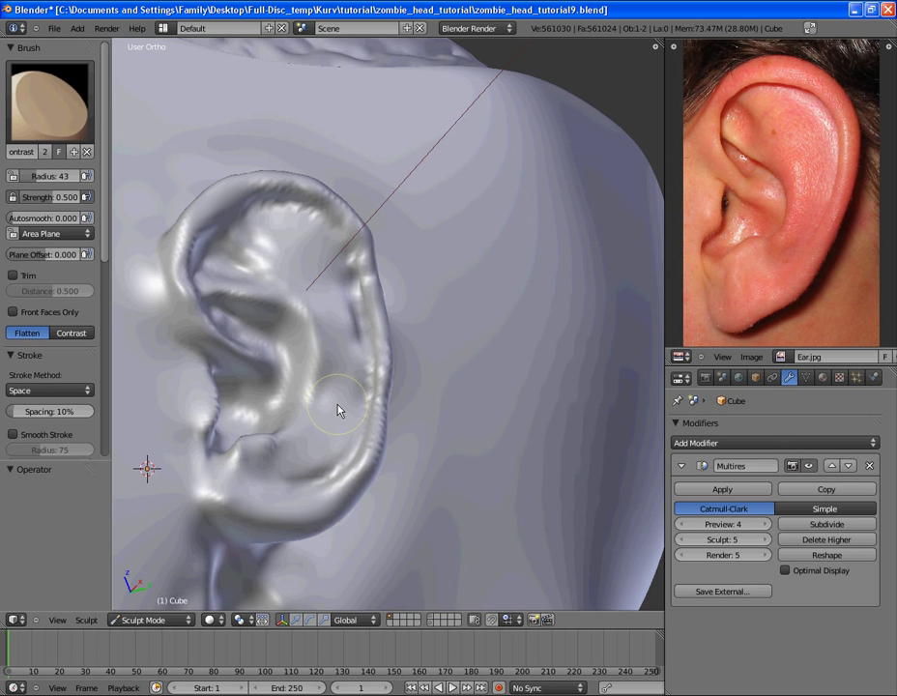
- Soften the area just inside the ear's upper rim with the Smooth brush at radius 43 and strength 0.500
scroll(339, 407, down, 2)
middle_drag(339, 406, 387, 341)
scroll(379, 350, up, 3)
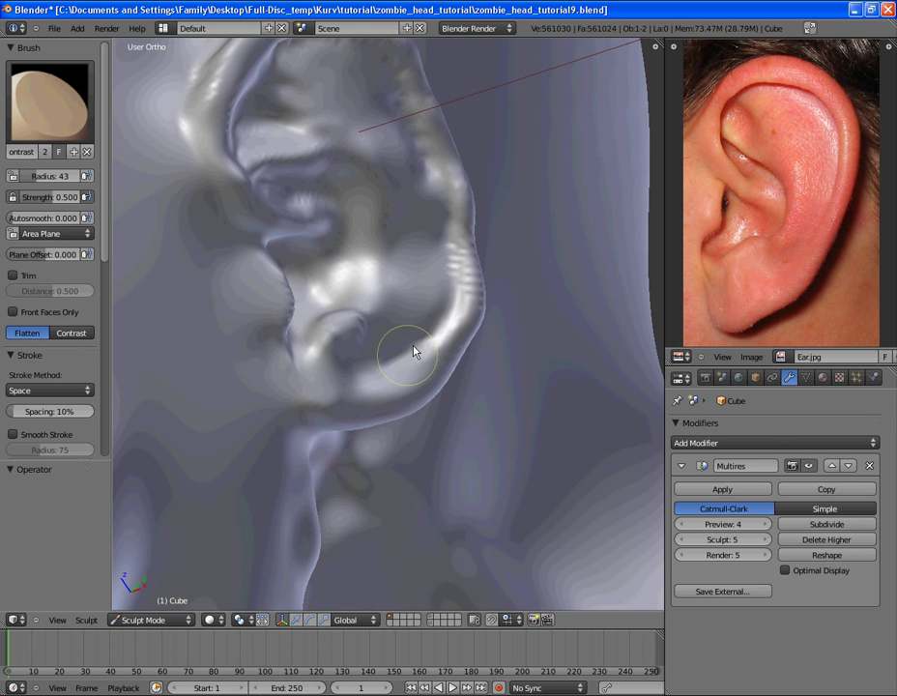
scroll(435, 387, down, 3)
mouse_move(447, 401)
middle_down()
mouse_move(420, 255)
mouse_move(475, 309)
middle_up()
scroll(416, 253, up, 2)
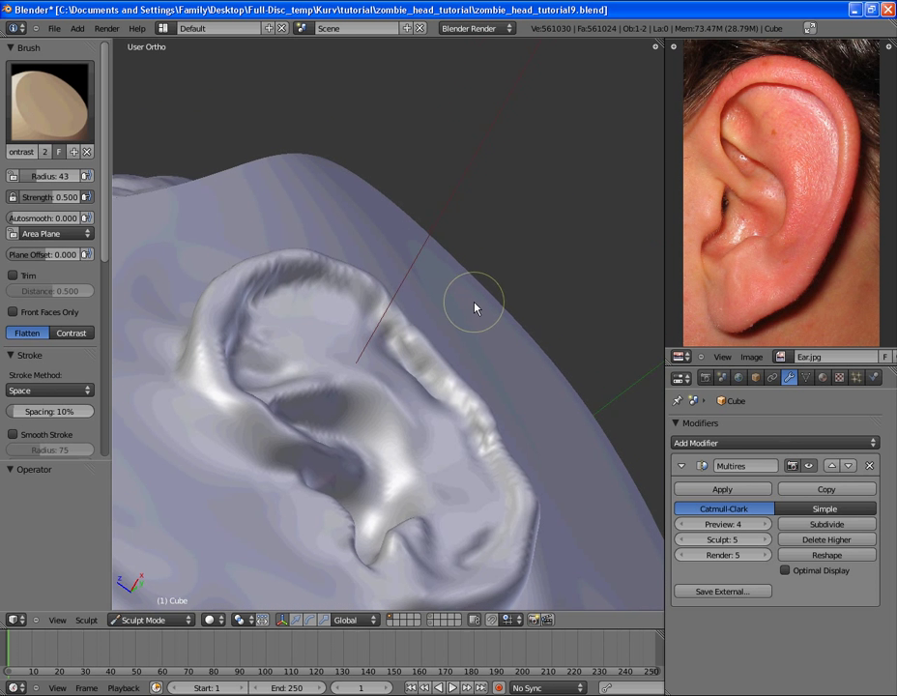
shift+drag(356, 308, 302, 299)
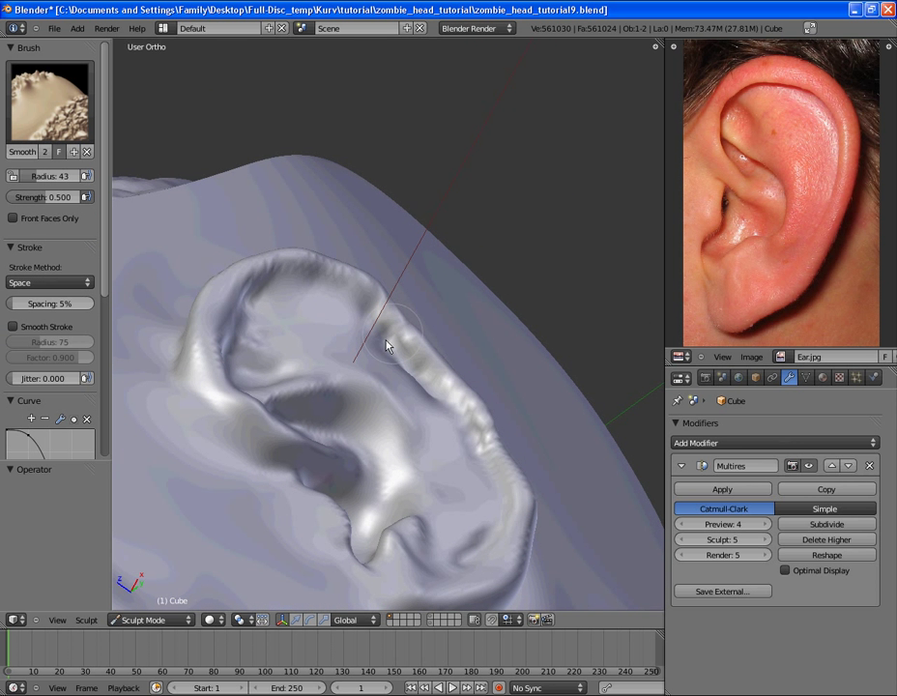
- Deepen the crease behind the ear with SculptDraw in Subtract mode at radius 43 and strength 0.550, and switch to the Smooth brush
mouse_move(377, 320)
middle_down()
mouse_move(254, 385)
mouse_move(319, 493)
mouse_move(381, 391)
mouse_move(404, 410)
middle_up()
key(d)
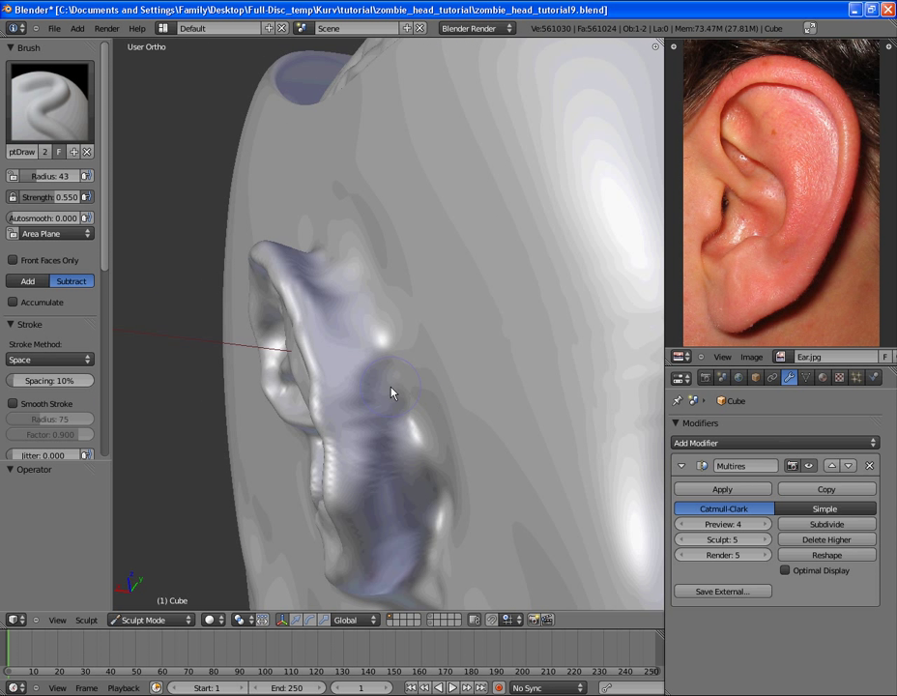
mouse_move(392, 392)
mouse_down()
mouse_move(363, 314)
mouse_move(357, 373)
mouse_move(392, 527)
mouse_up()
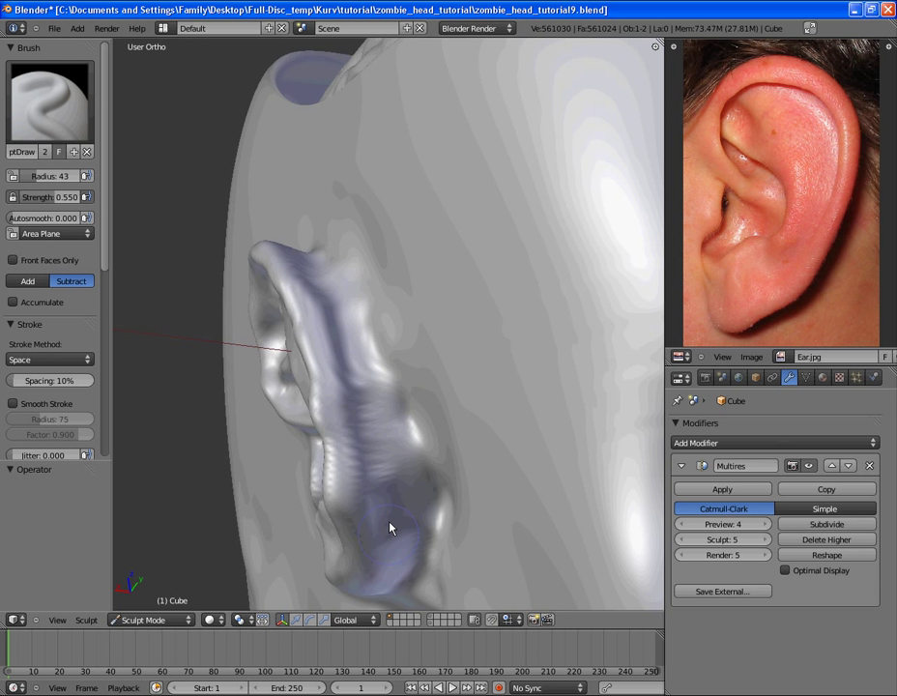
middle_drag(389, 523, 407, 497)
shift+middle_drag(392, 534, 397, 386)
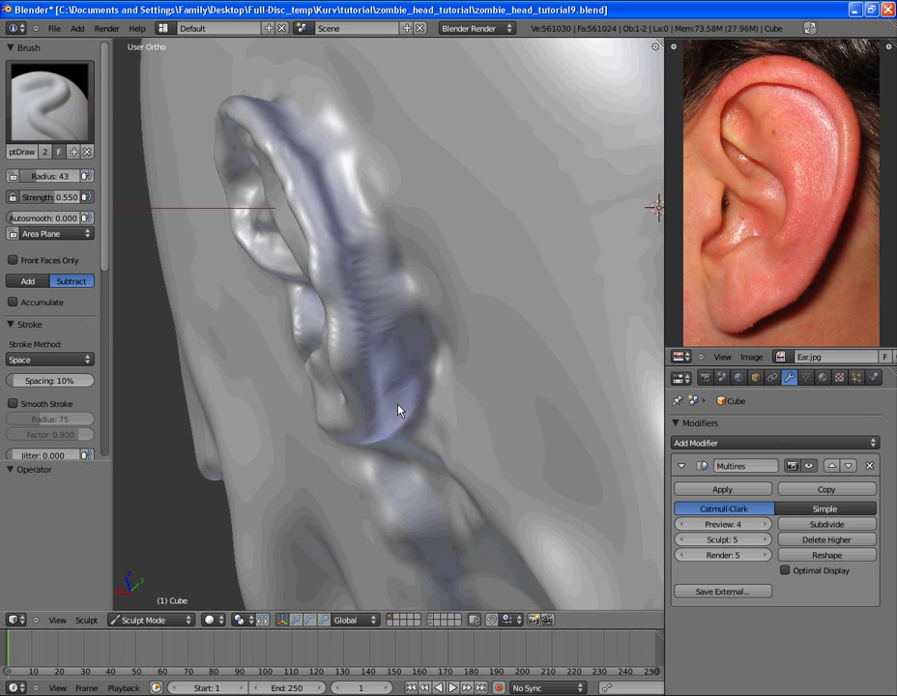
mouse_move(399, 406)
mouse_down()
mouse_move(421, 340)
mouse_move(378, 240)
mouse_up()
scroll(377, 238, down, 1)
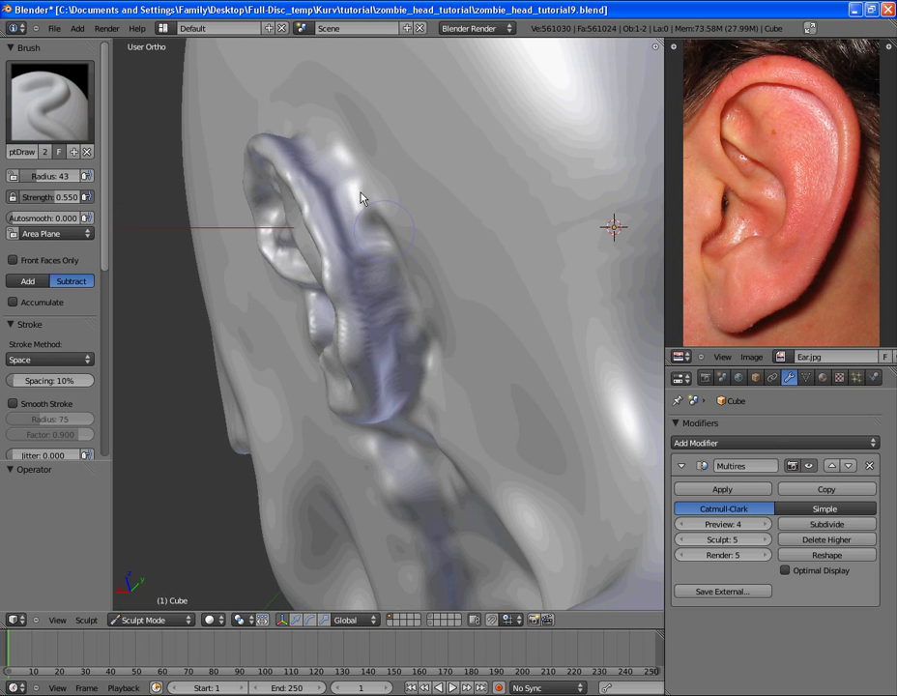
middle_drag(421, 260, 411, 260)
key(s)
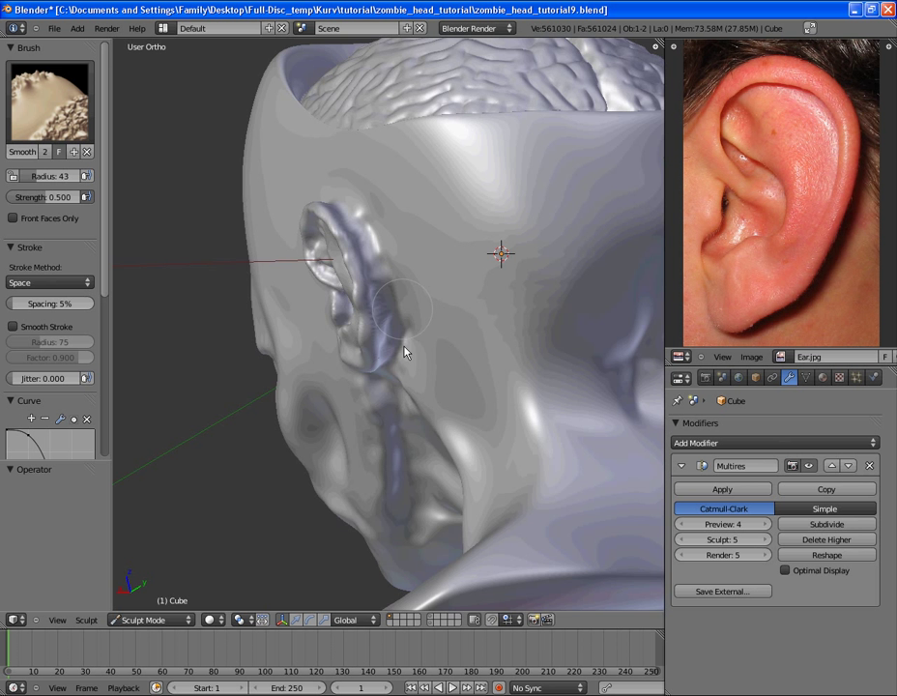
- Examine the ear's shape and its placement on the head from close up, the front and the right side
middle_drag(406, 327, 389, 309)
scroll(426, 295, up, 2)
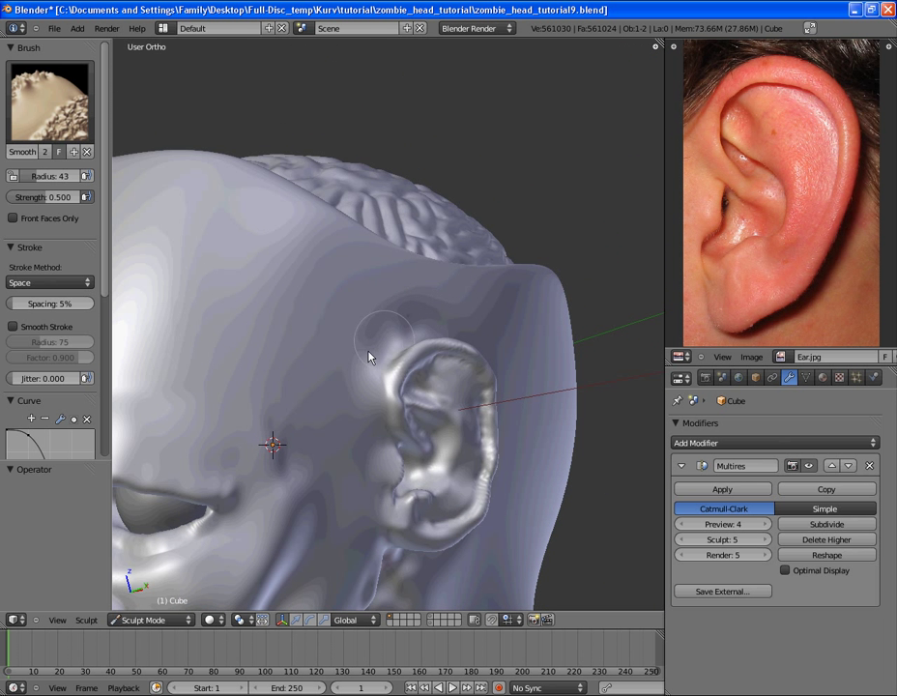
shift+middle_drag(456, 375, 373, 278)
scroll(397, 338, up, 2)
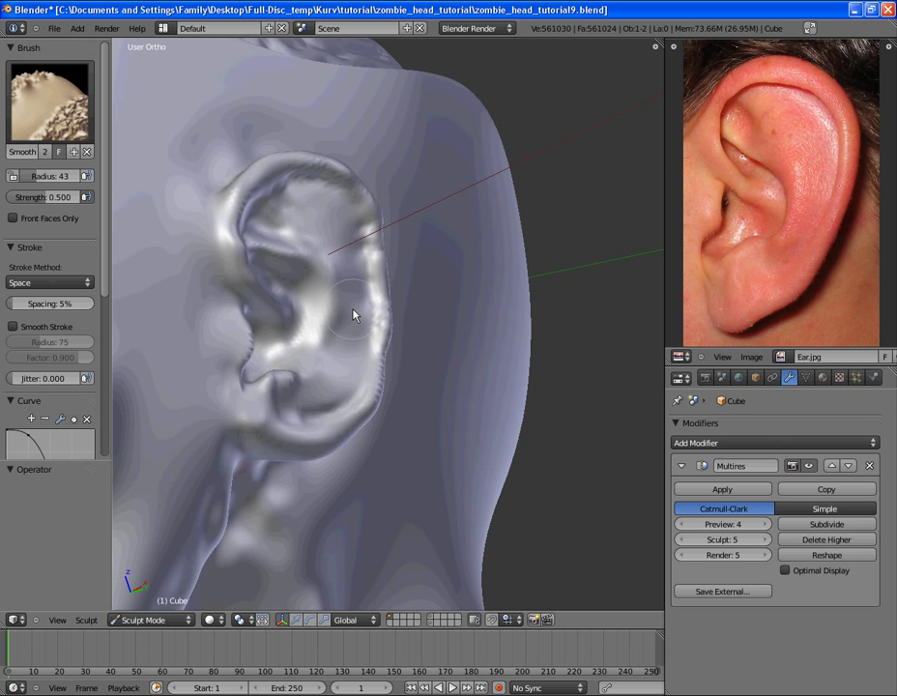
scroll(354, 315, down, 3)
middle_drag(417, 301, 402, 349)
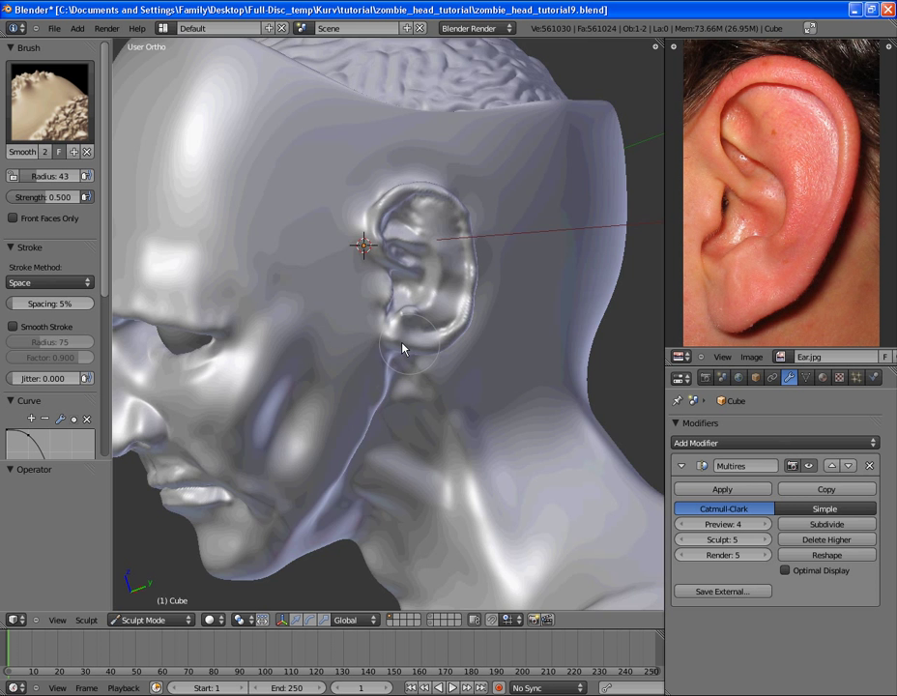
scroll(404, 350, down, 5)
middle_drag(352, 325, 467, 295)
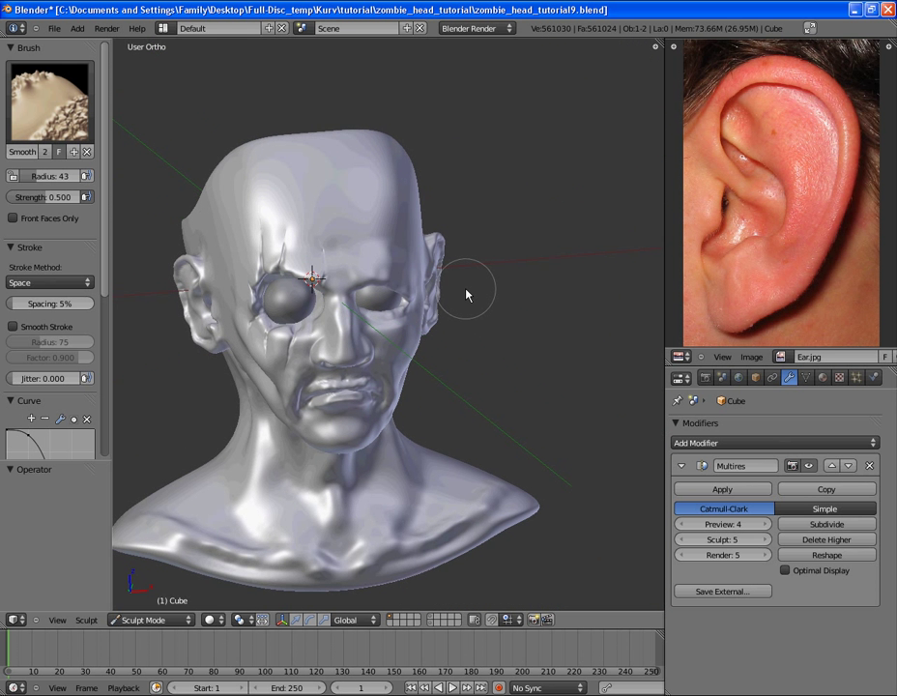
key(KP_1)
key(KP_3)
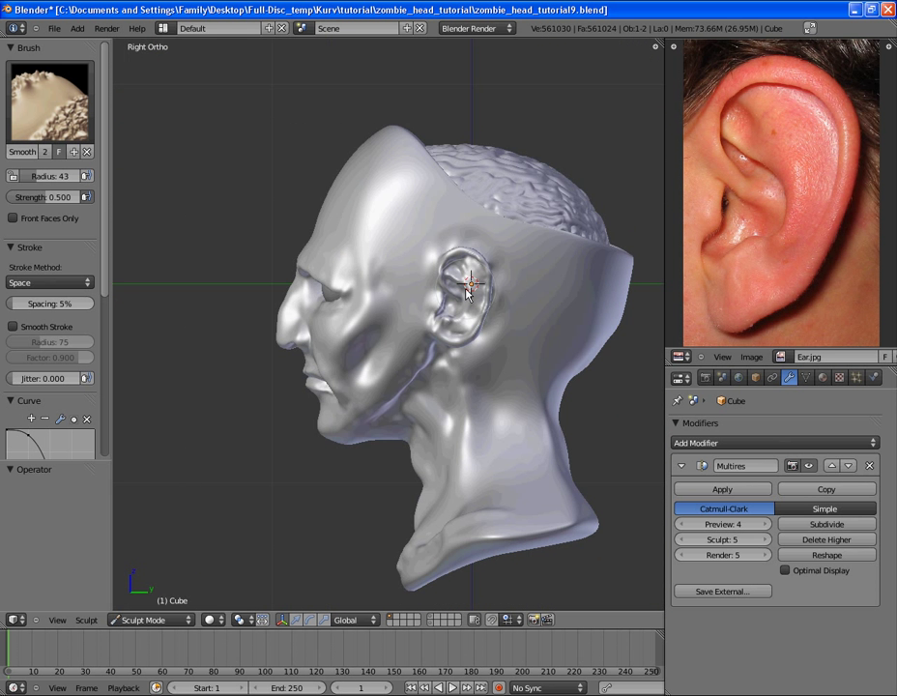
scroll(388, 287, down, 2)
scroll(387, 287, up, 2)
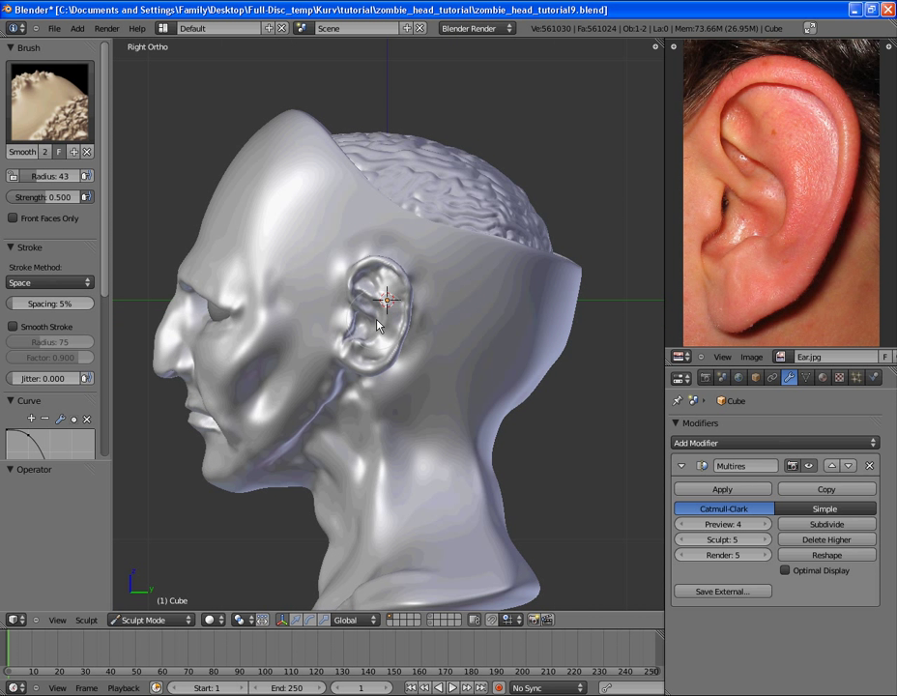
- Move the whole ear slightly lower on the head in the right view with the Grab brush at radius 116
key(g)
key(f)
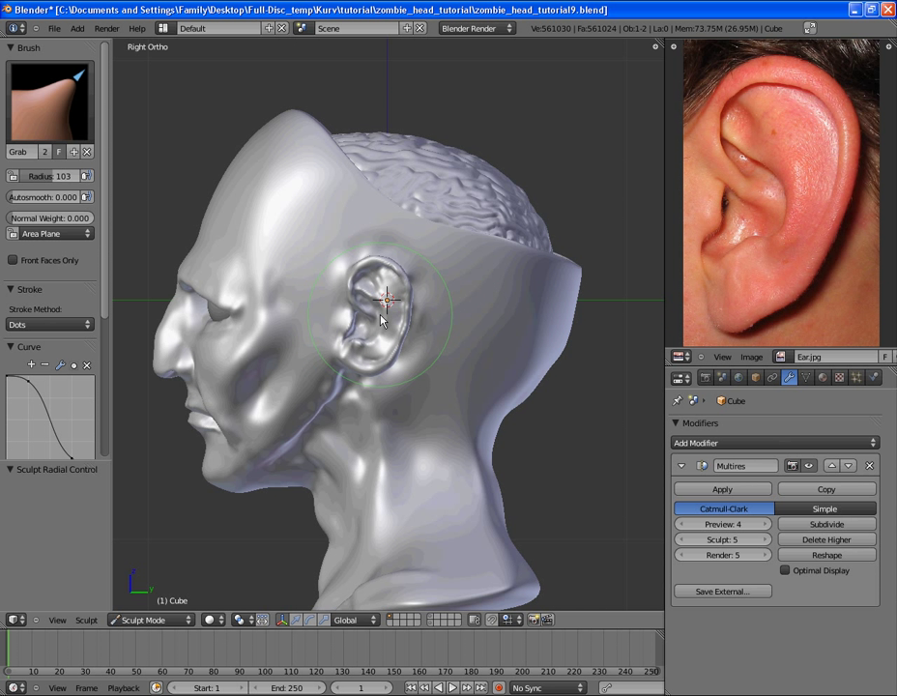
click(392, 319)
drag(378, 312, 365, 339)
key(ctrl+z)
key(f)
click(368, 322)
middle_drag(298, 315, 308, 317)
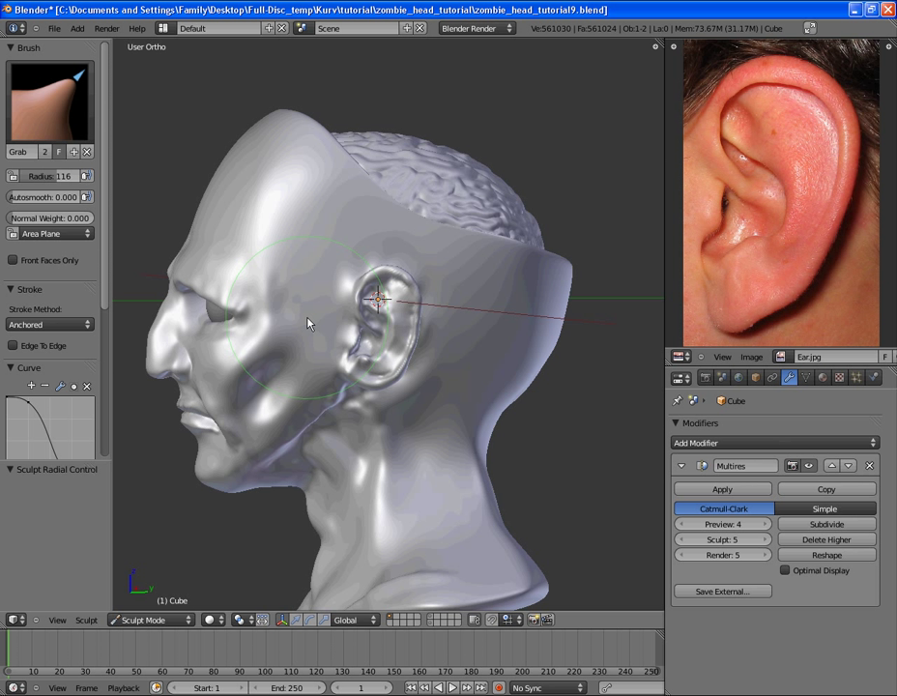
key(KP_3)
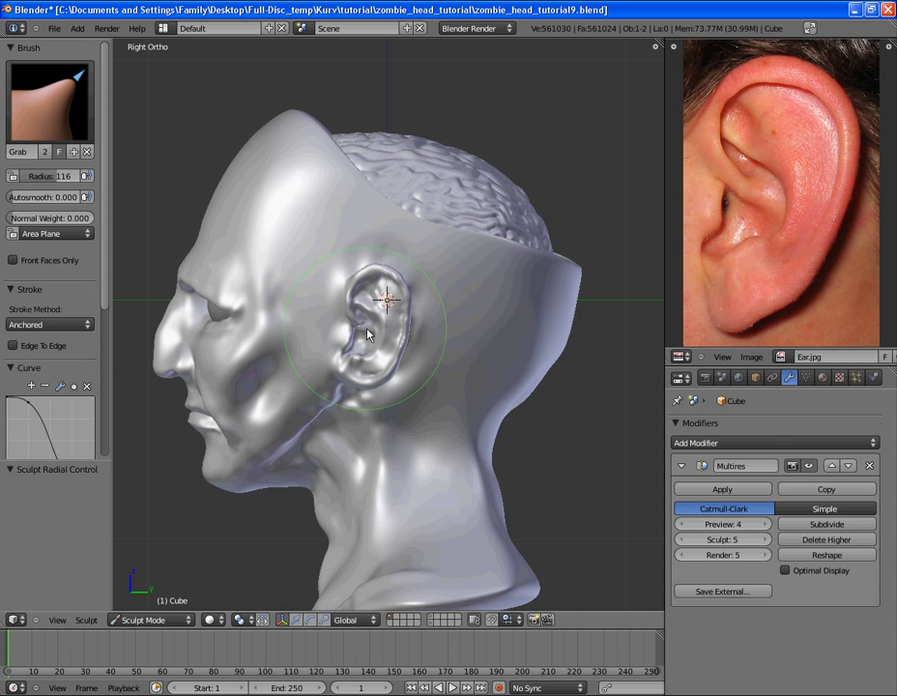
- Set the Grab brush's stroke method to Space and try to nudge the ear slightly toward the face
click(68, 323)
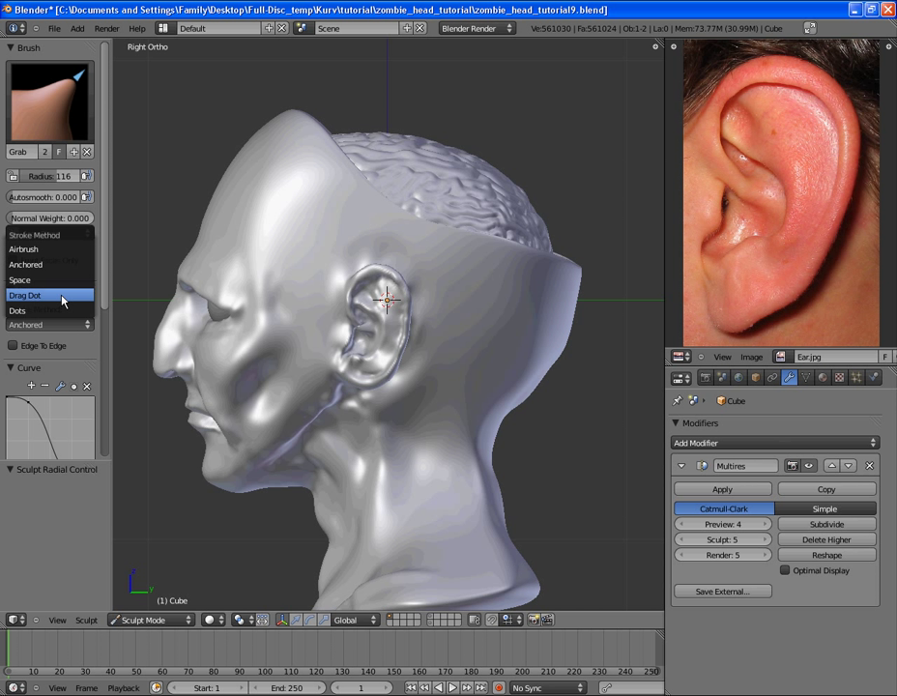
click(64, 286)
drag(373, 328, 366, 328)
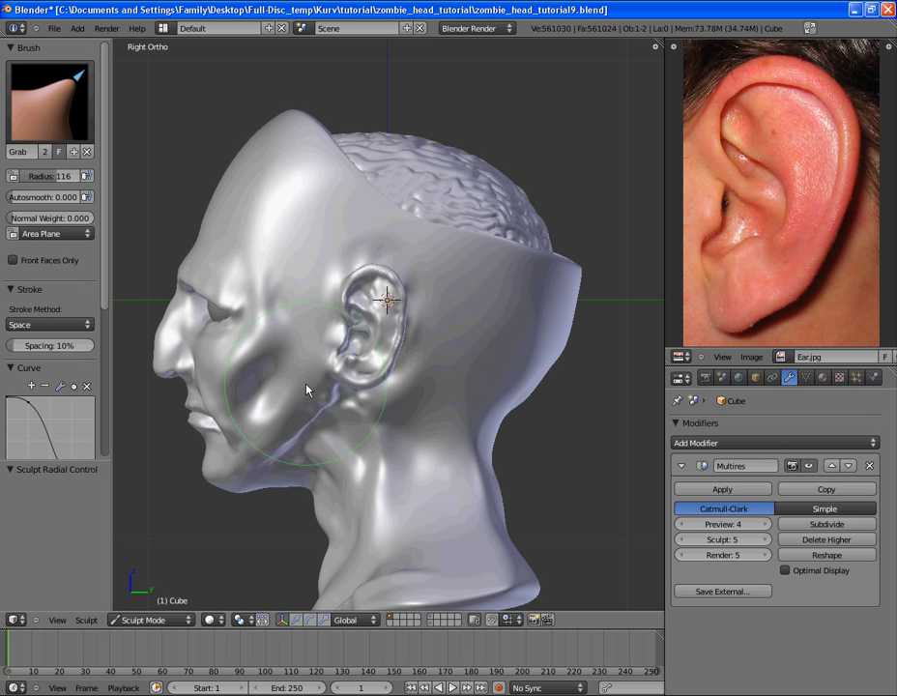
- Undo the last Grab move that shifted the ear toward the face
scroll(307, 390, up, 3)
scroll(410, 312, down, 3)
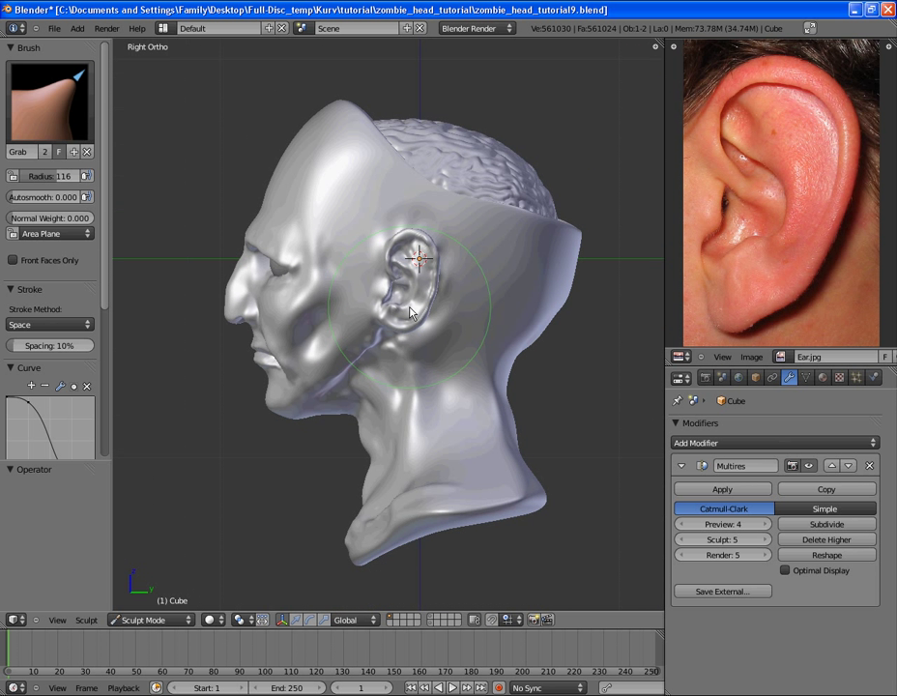
scroll(410, 312, up, 1)
key(ctrl+z)
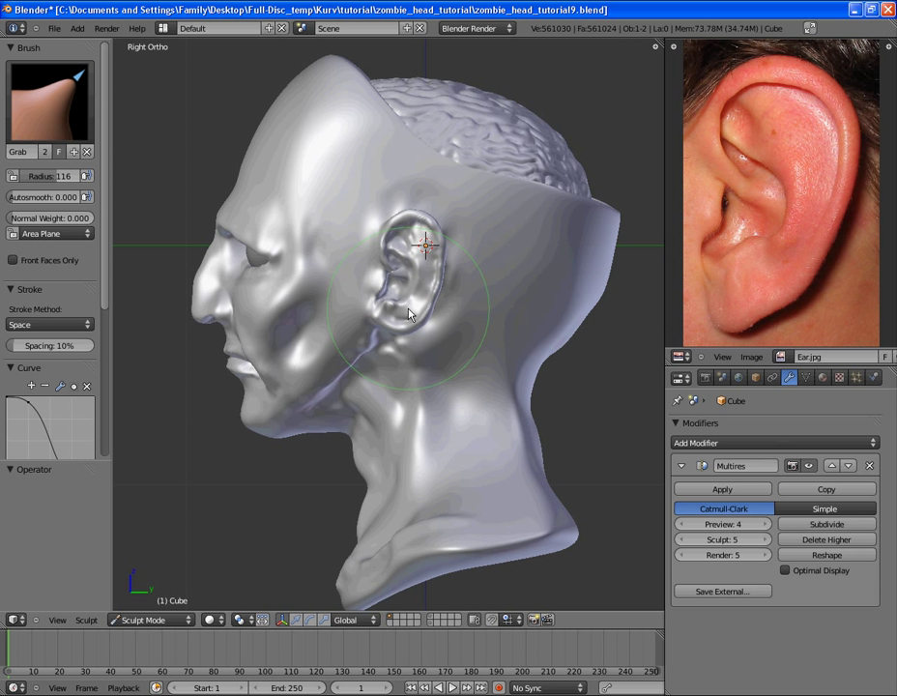
key(ctrl+z)
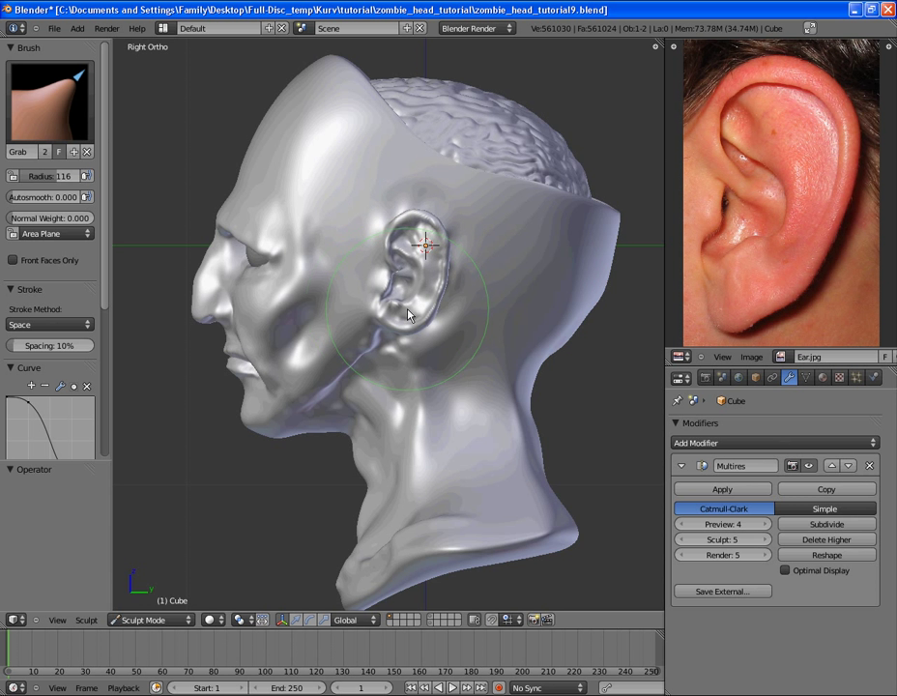
- Save the sculpt over the existing file zombie_head_tutorial9.blend
key(ctrl+s)
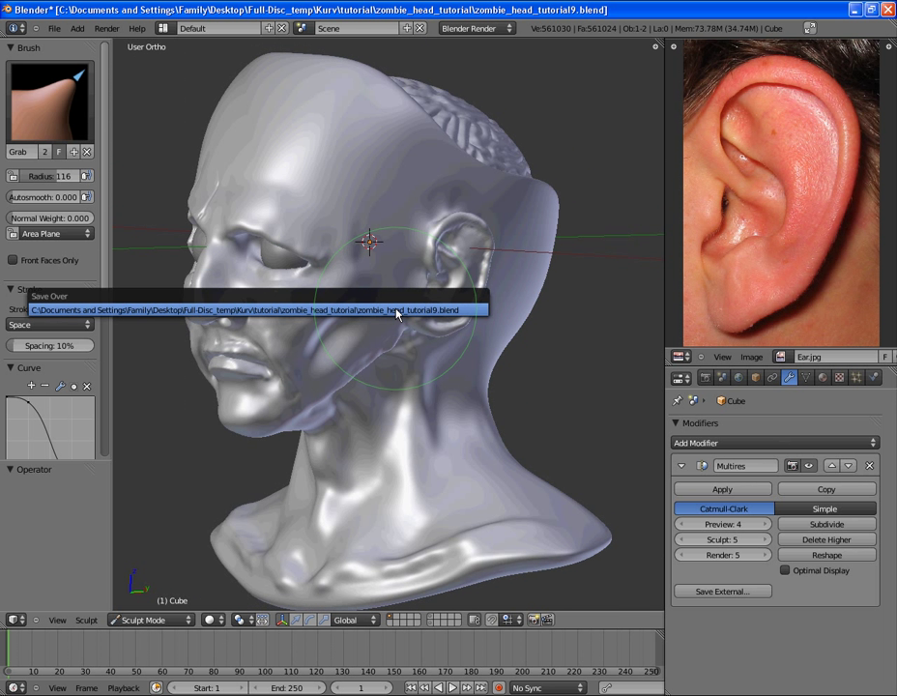
click(396, 311)
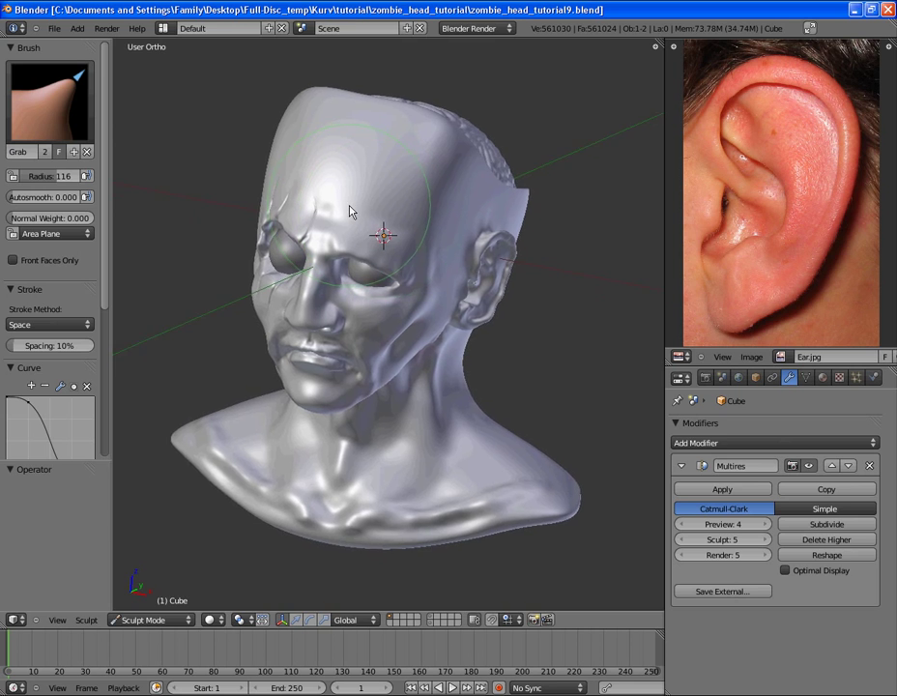
scroll(345, 211, up, 3)
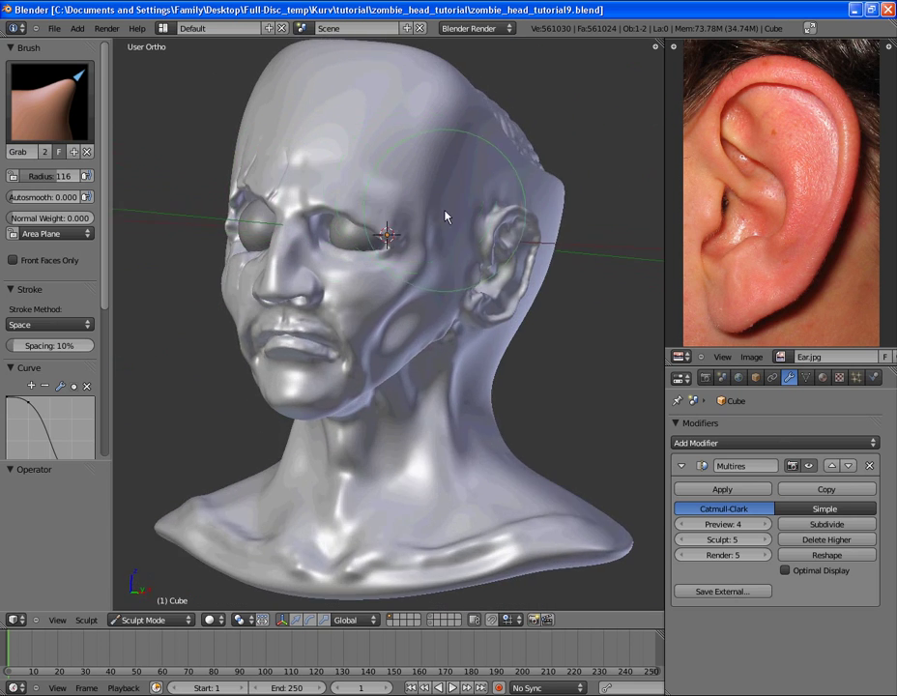